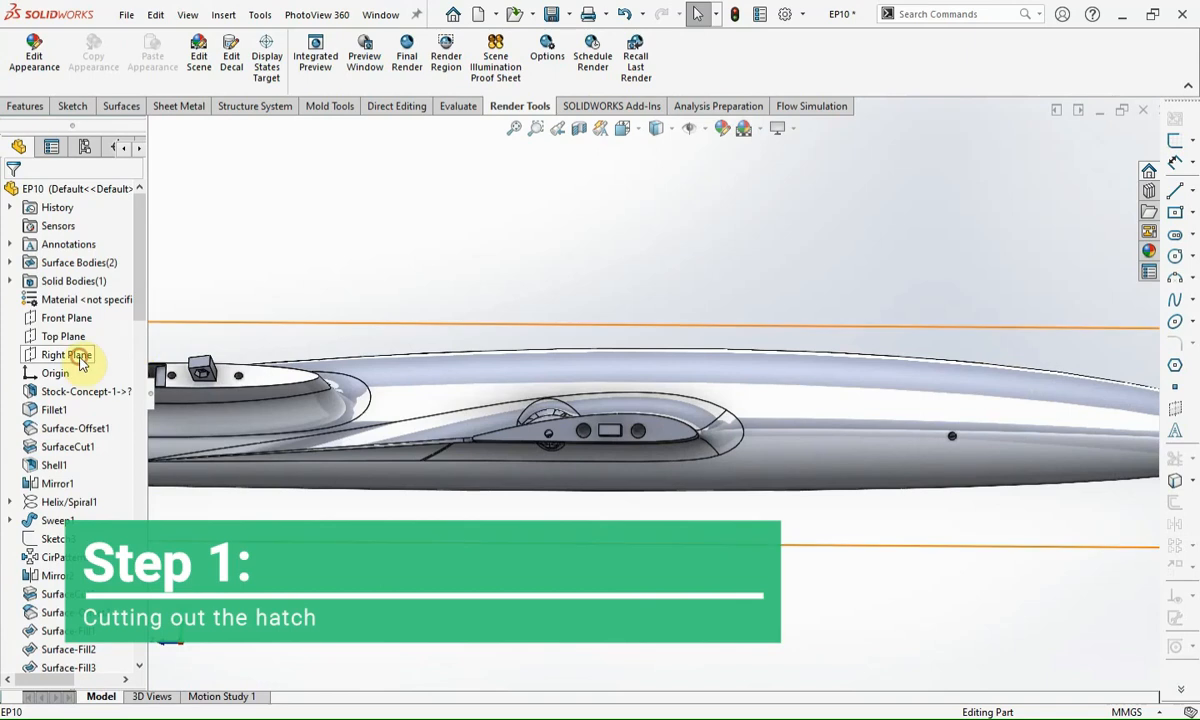
Step: Sketch an open profile on the Right Plane: a horizontal line about 227 mm long through the hull with a 45° line rising outward at each end
click(1176, 138)
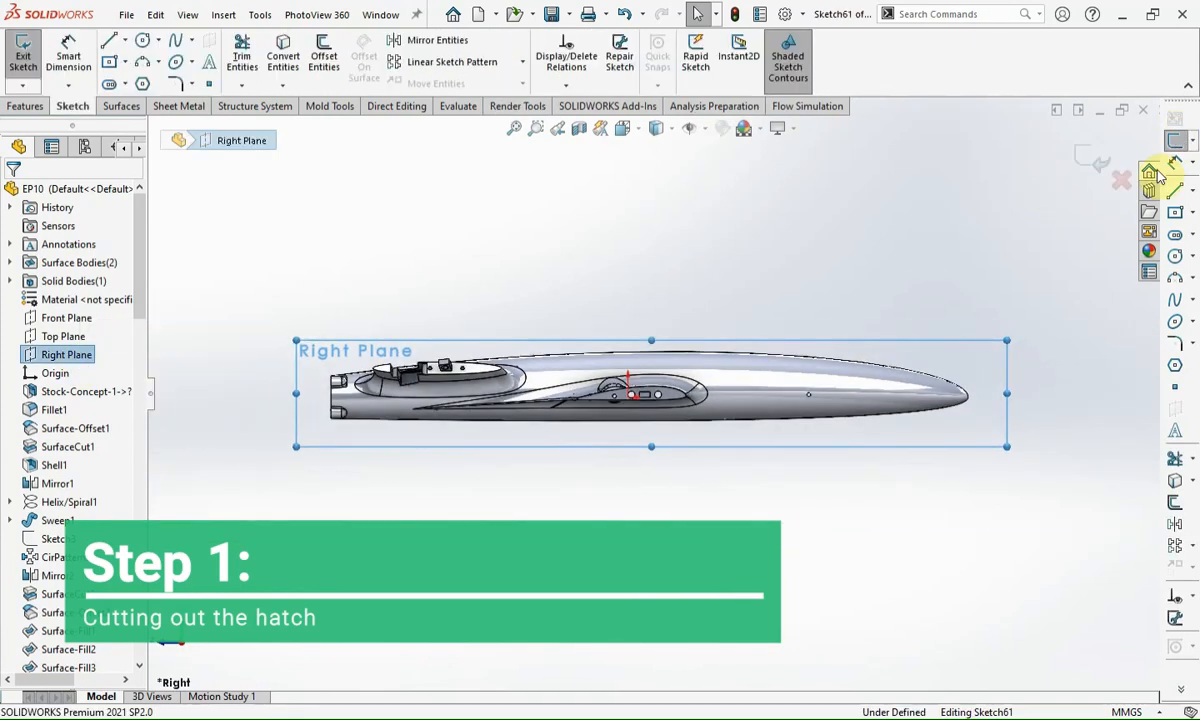
click(1176, 196)
drag(847, 327, 803, 372)
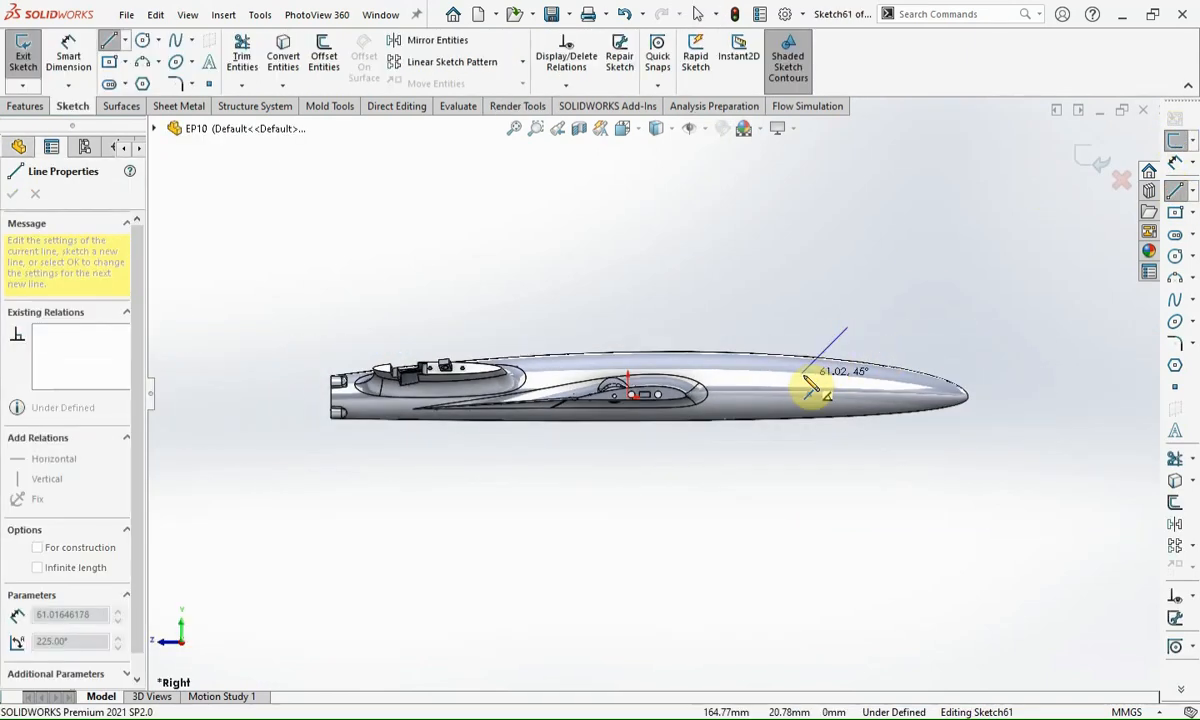
click(561, 372)
click(519, 331)
key(Escape)
Step: Dimension the angle between the rear slanted line and the horizontal line as 135°
key(d)
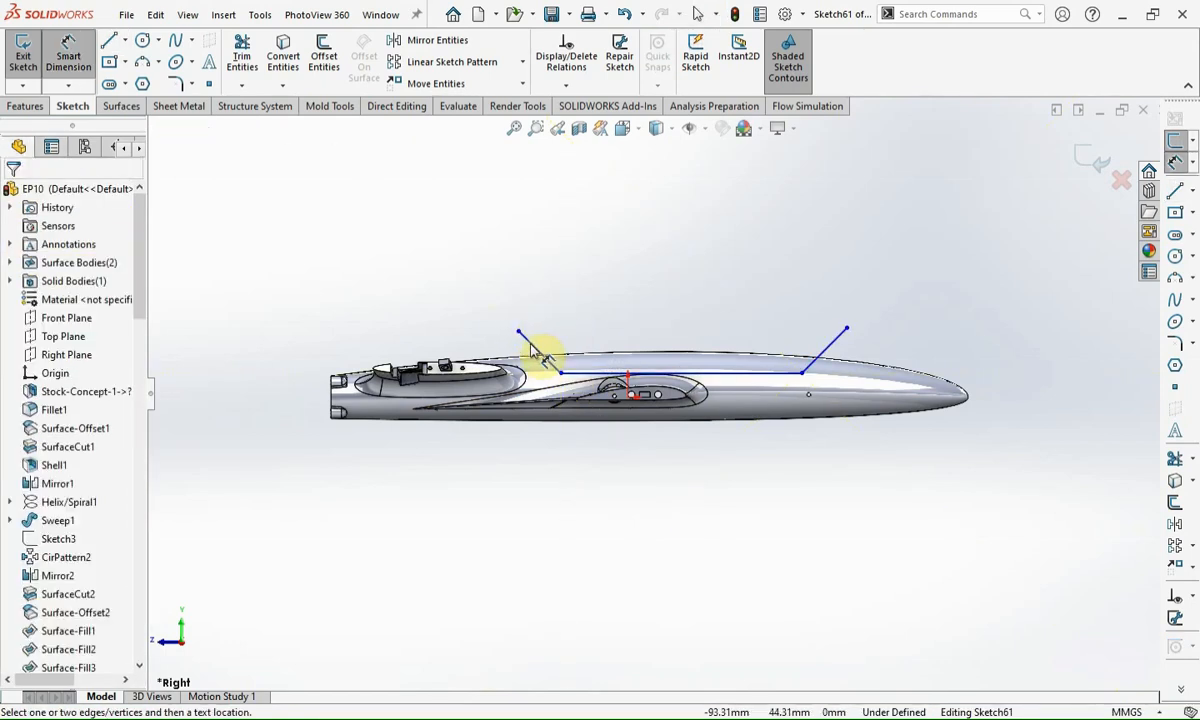
click(544, 356)
click(603, 373)
click(585, 368)
text(135)
key(Return)
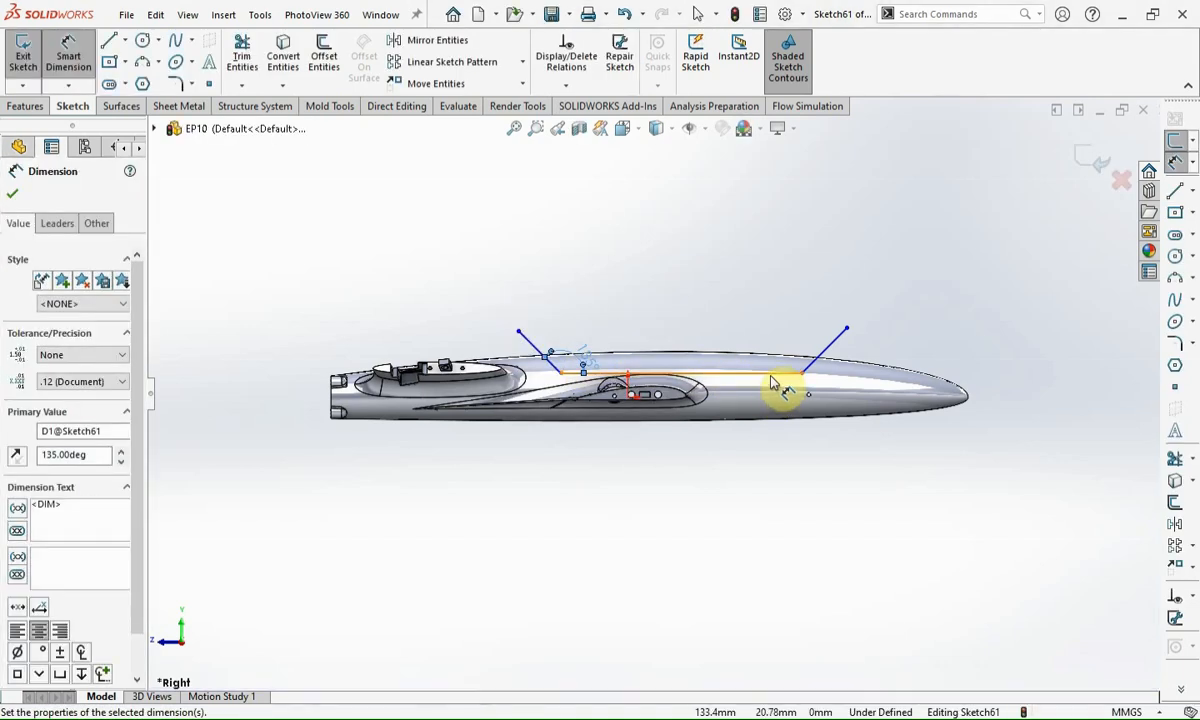
click(785, 373)
click(826, 349)
click(800, 367)
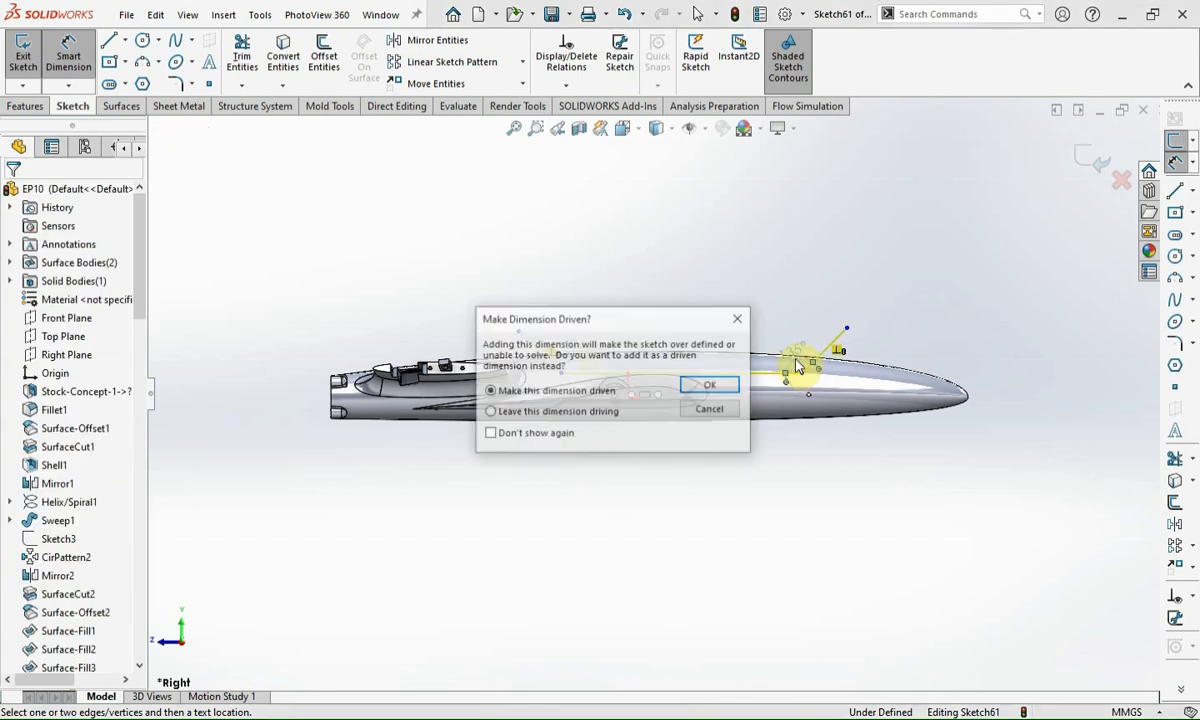
click(710, 410)
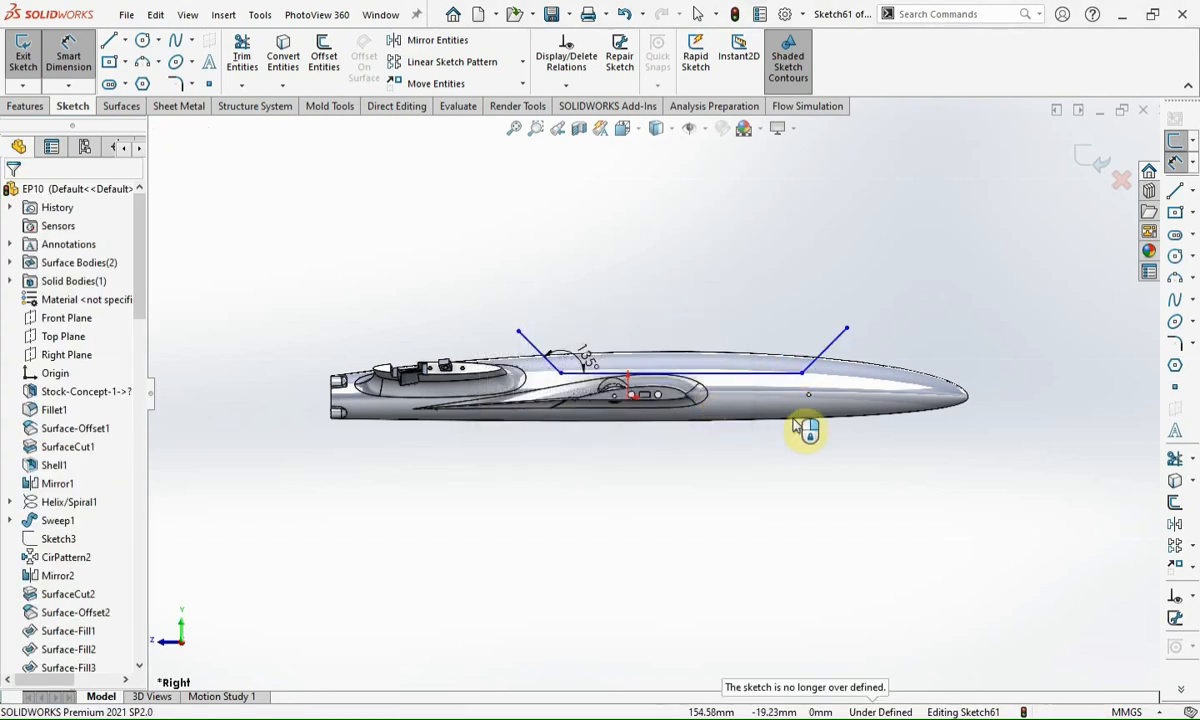
scroll(737, 363, down, 3)
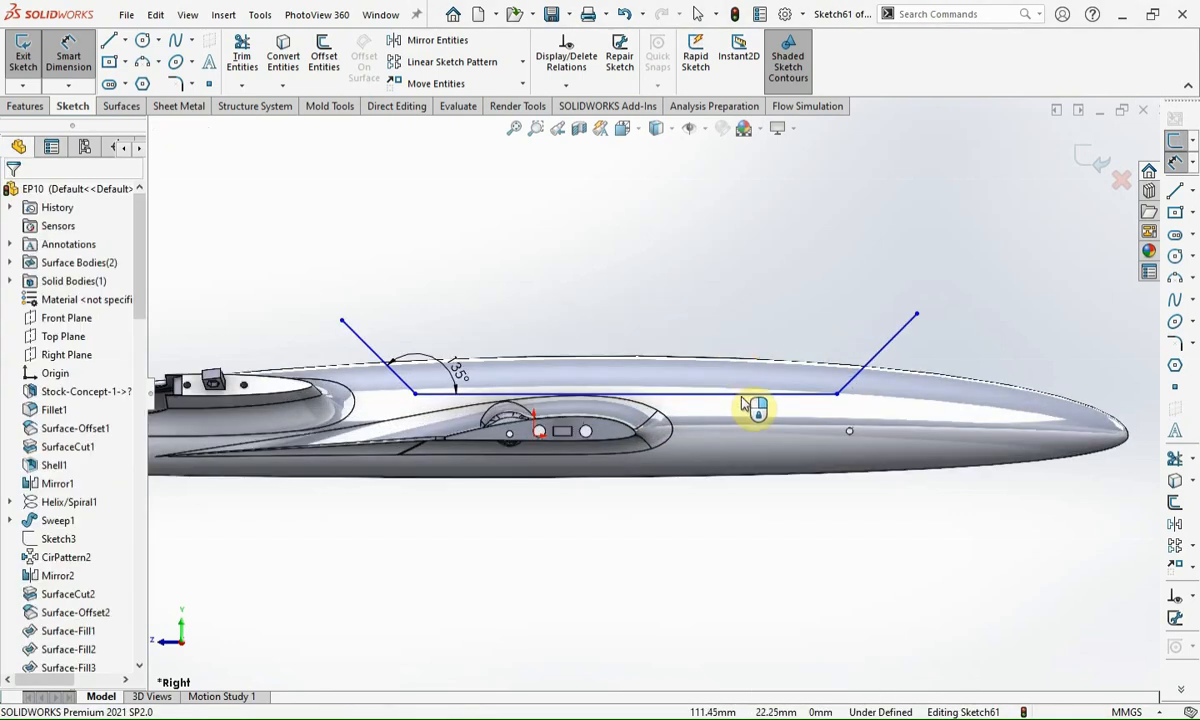
key(Escape)
Step: Dimension the horizontal distance from the profile's rear corner to the origin as 80 mm
key(d)
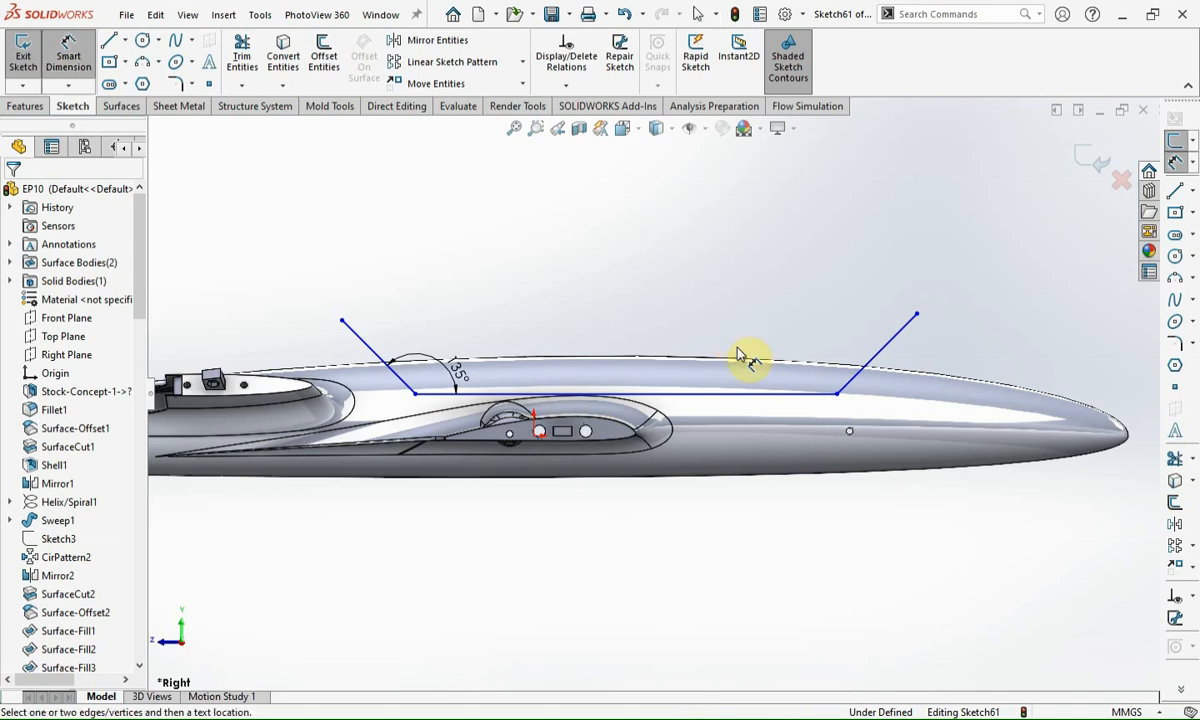
click(731, 394)
key(Escape)
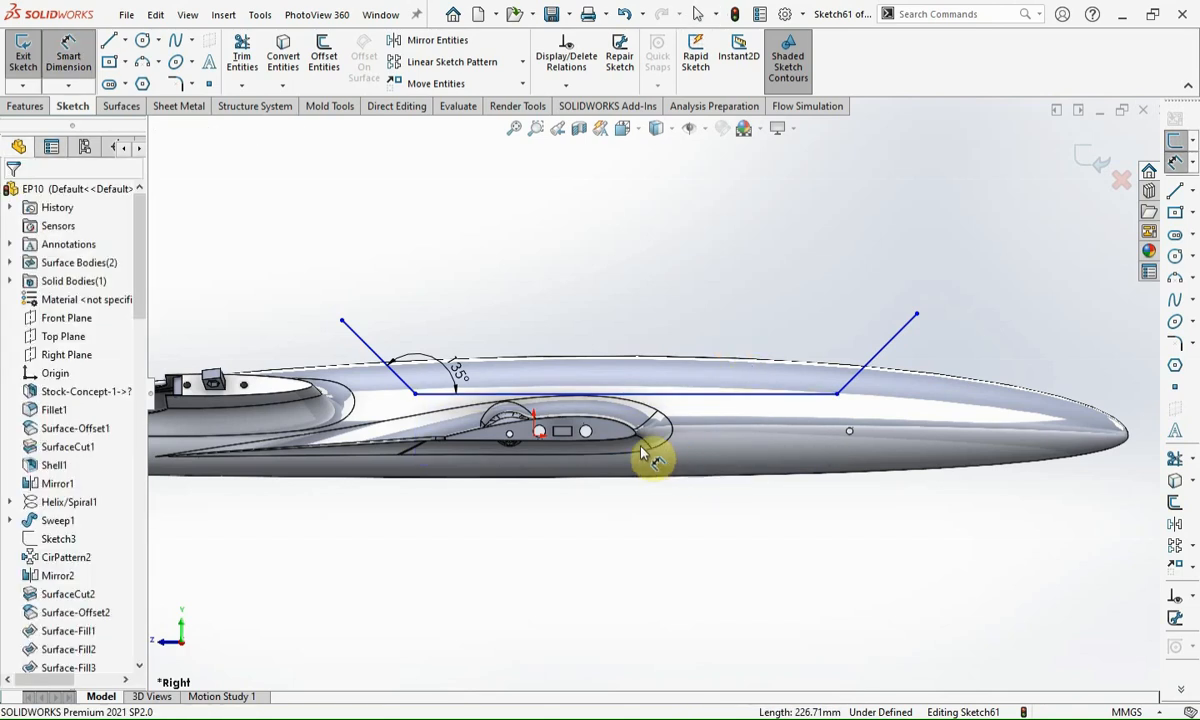
click(540, 432)
scroll(597, 430, down, 5)
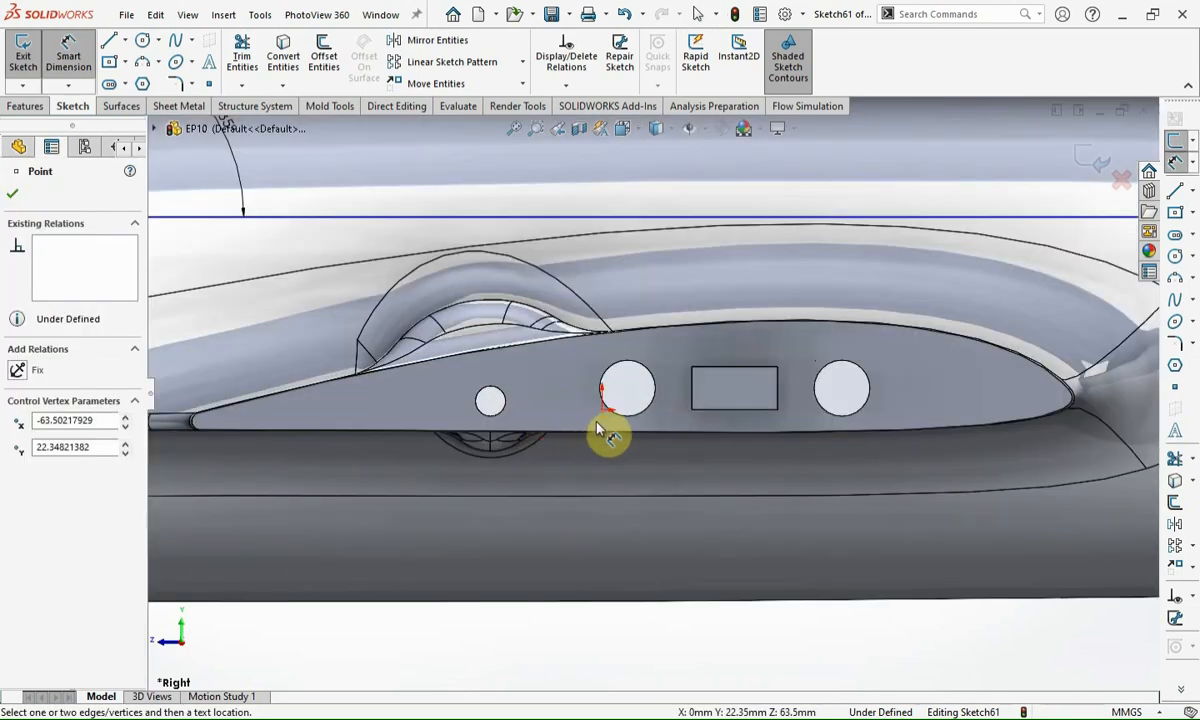
click(603, 411)
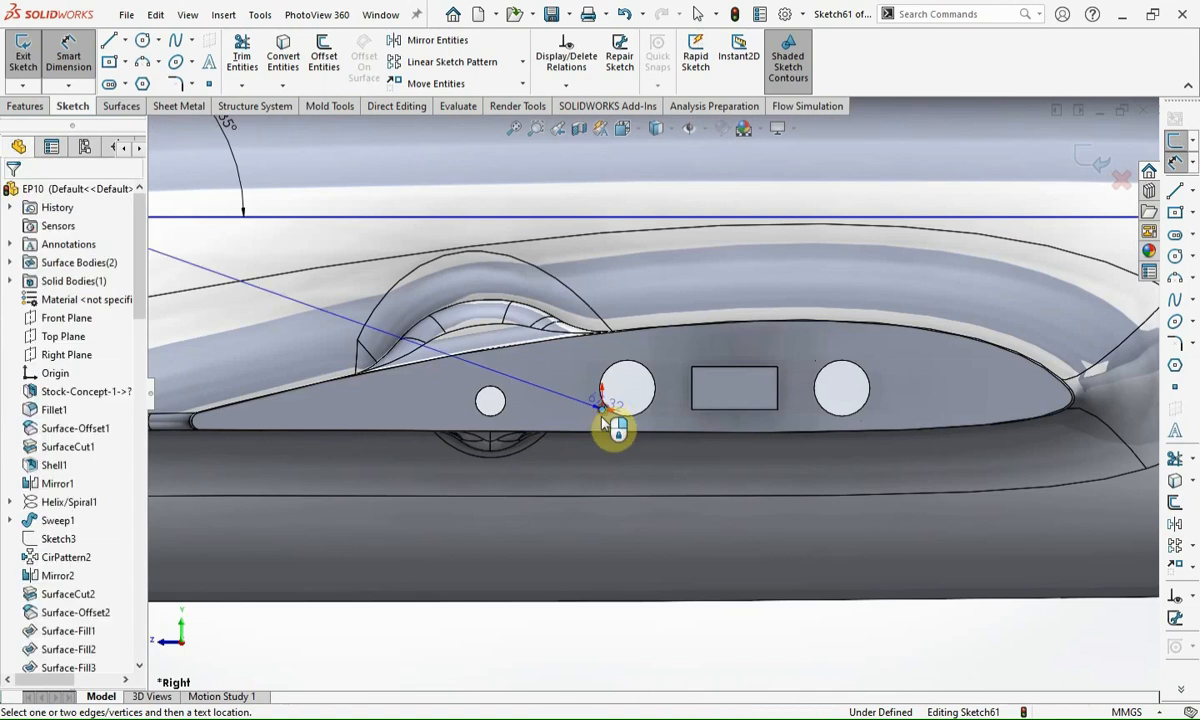
click(405, 546)
text(63.5)
key(Return)
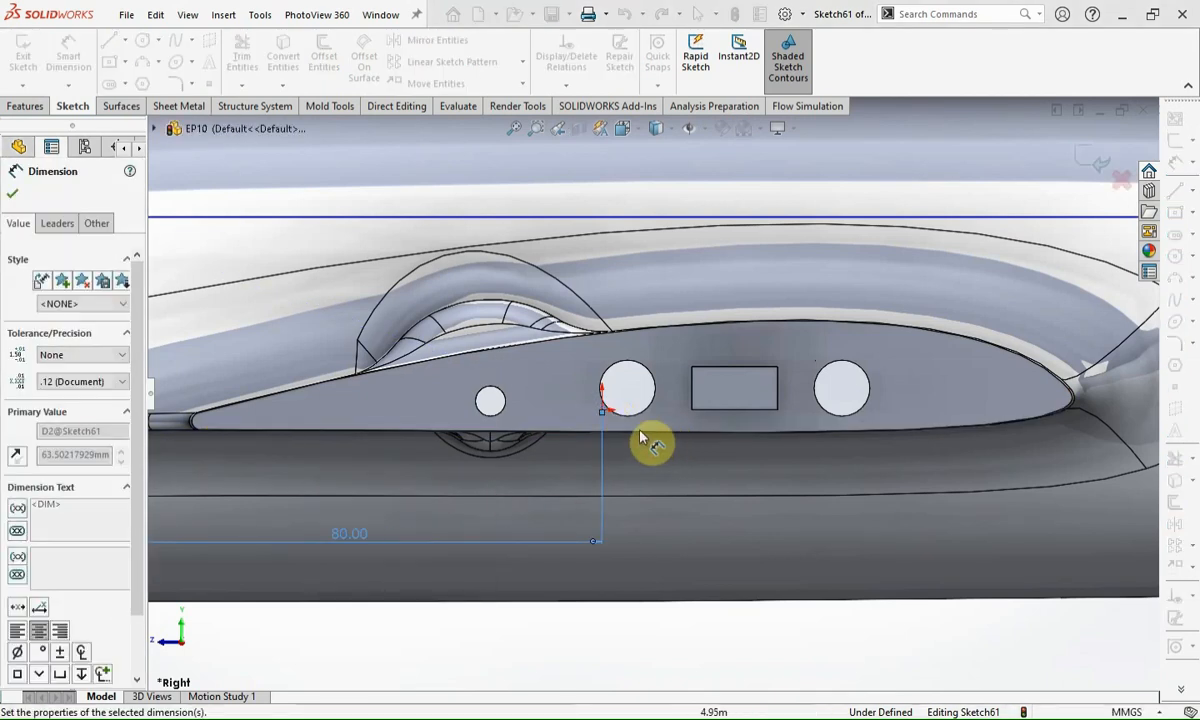
Step: Dimension the horizontal distance from the profile's front corner to the origin as 150 mm
scroll(930, 410, up, 5)
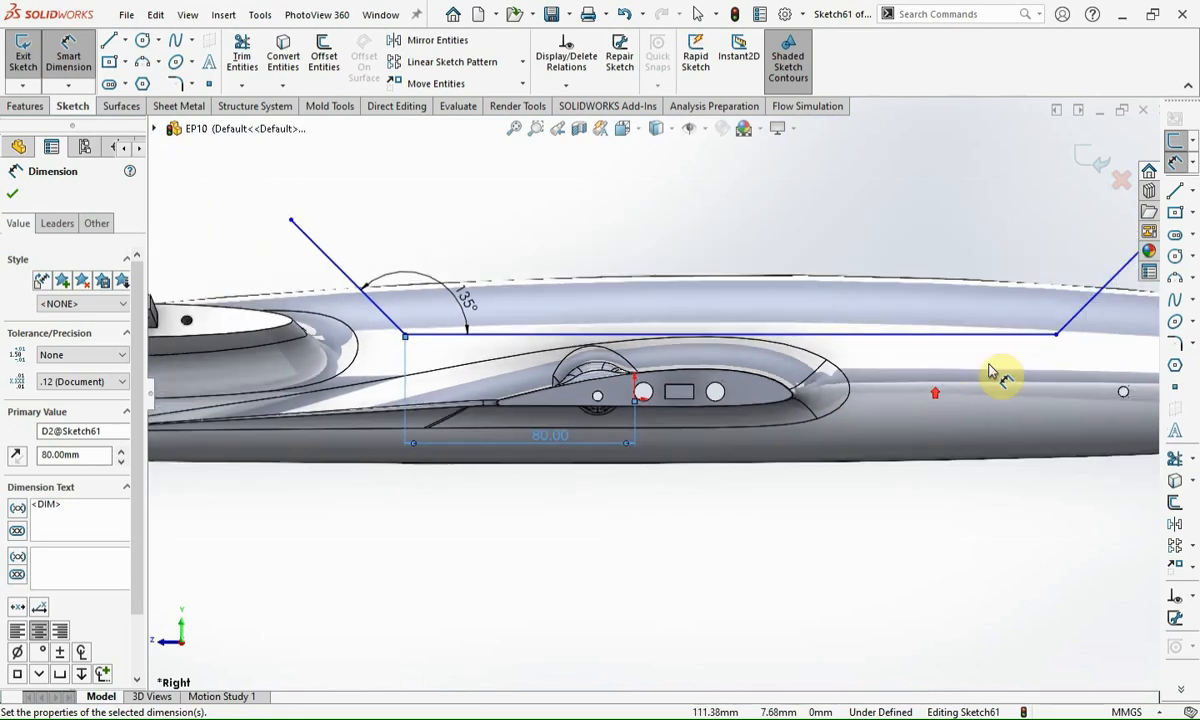
click(1057, 335)
scroll(645, 395, down, 6)
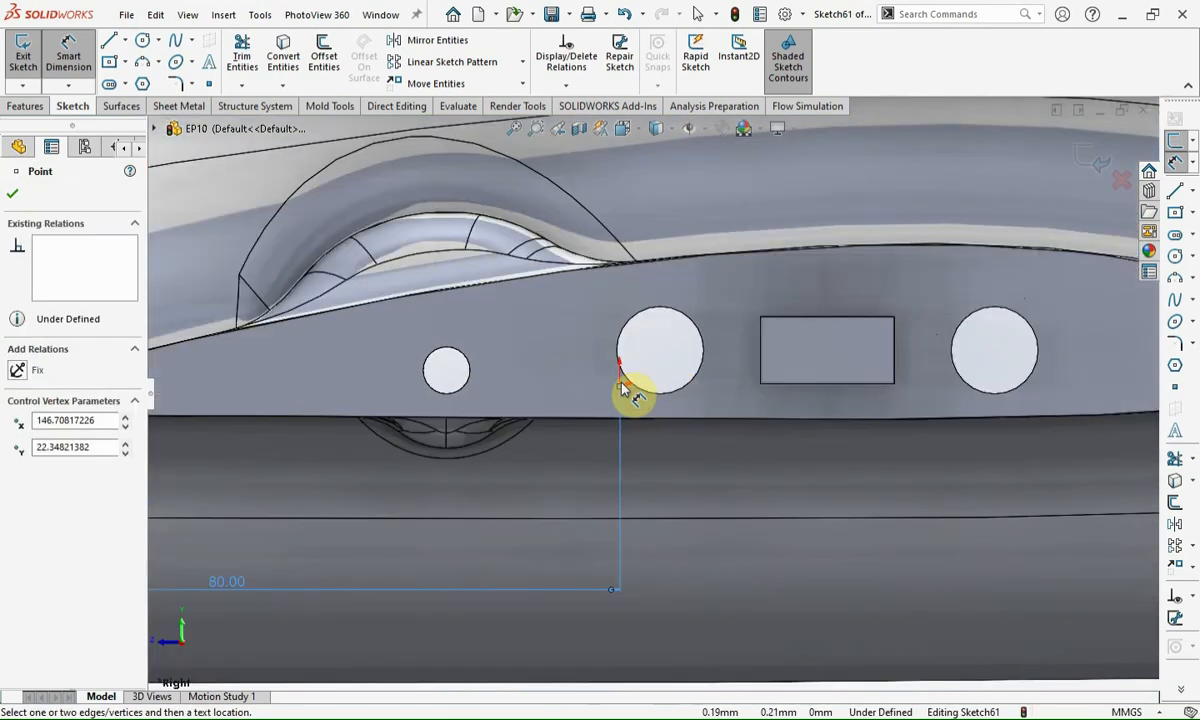
click(621, 380)
scroll(822, 496, up, 2)
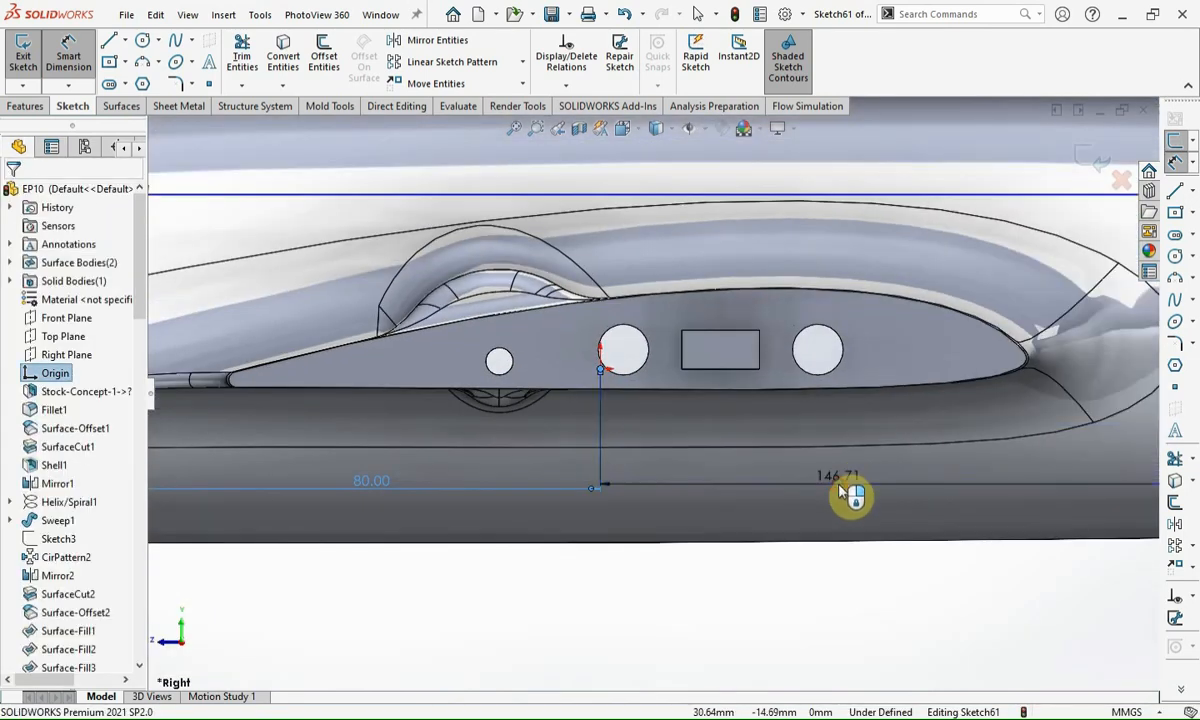
click(838, 486)
key(Return)
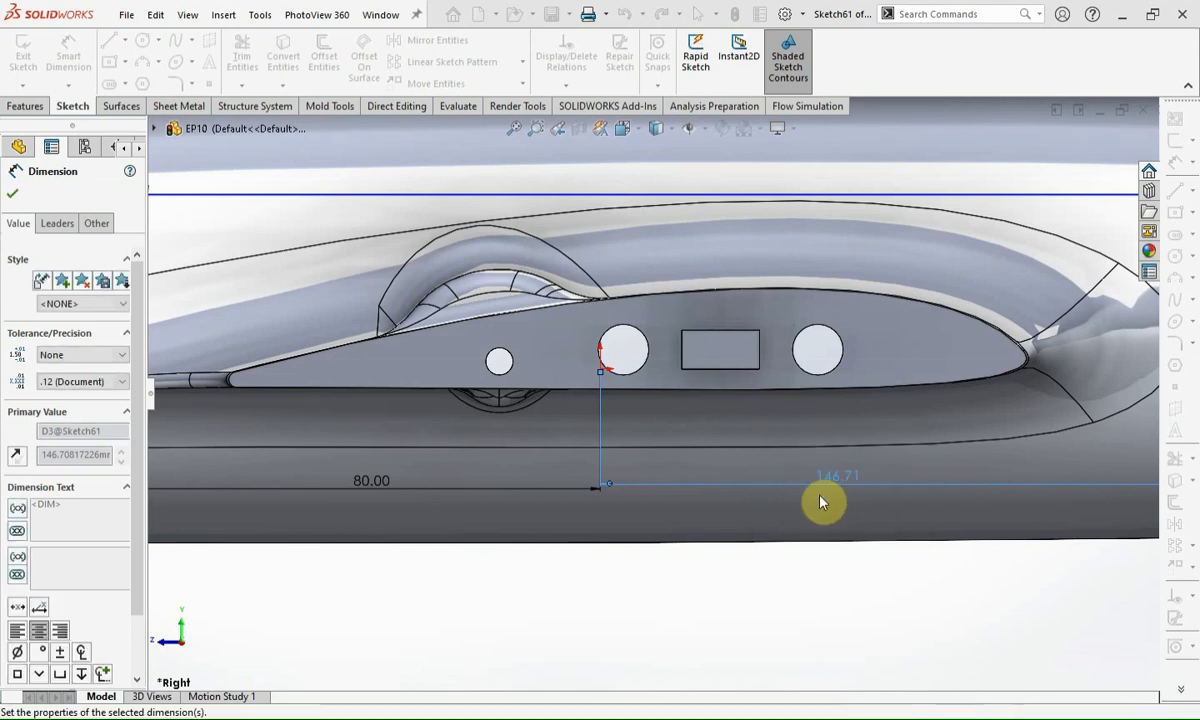
scroll(810, 510, up, 4)
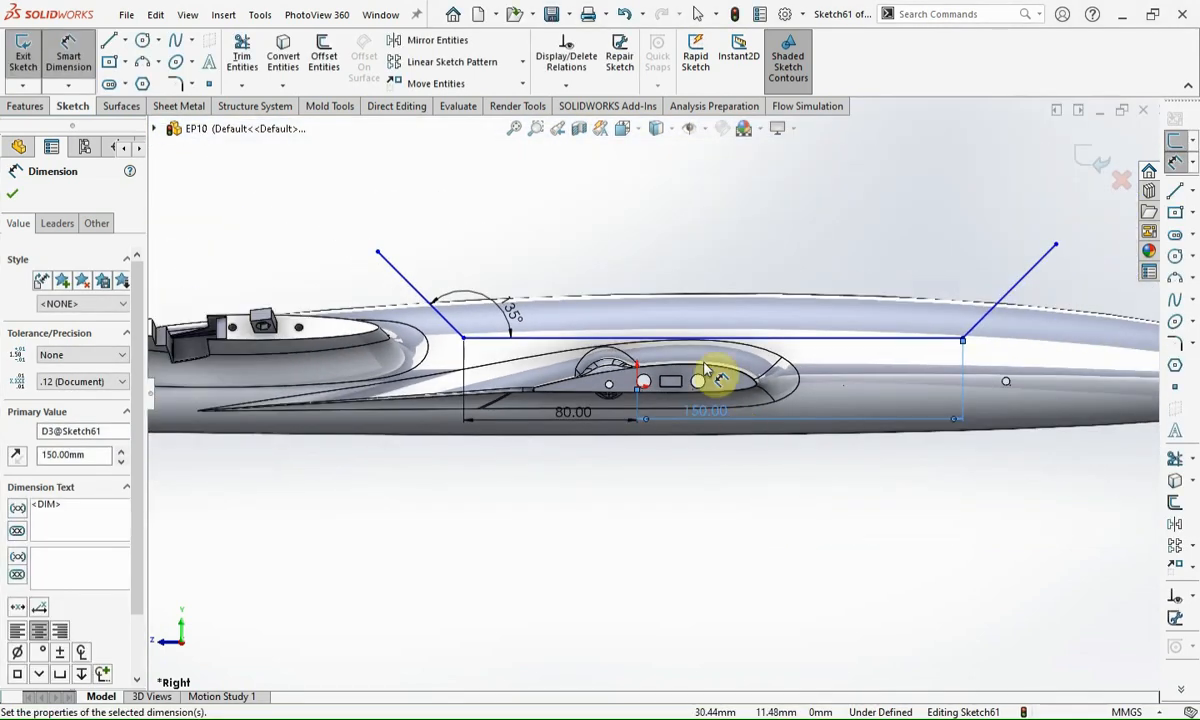
Step: Make the two slanted lines of the profile equal in length
key(Escape)
click(413, 287)
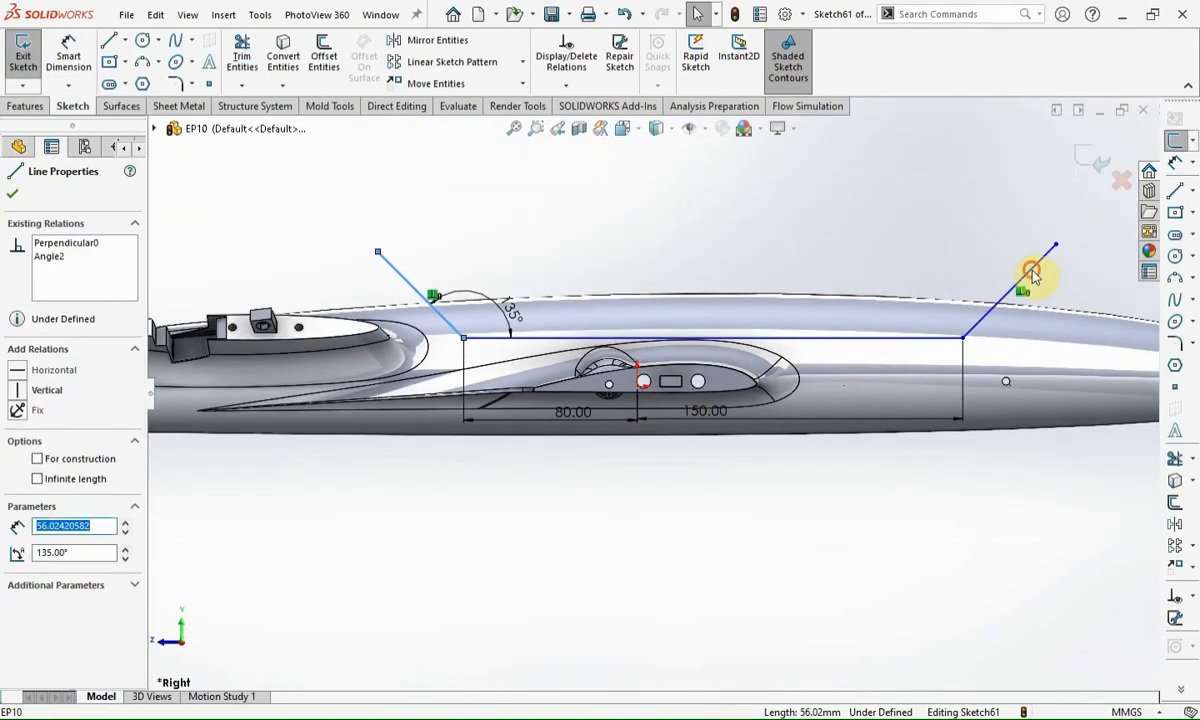
ctrl+click(1026, 272)
click(1105, 198)
click(768, 572)
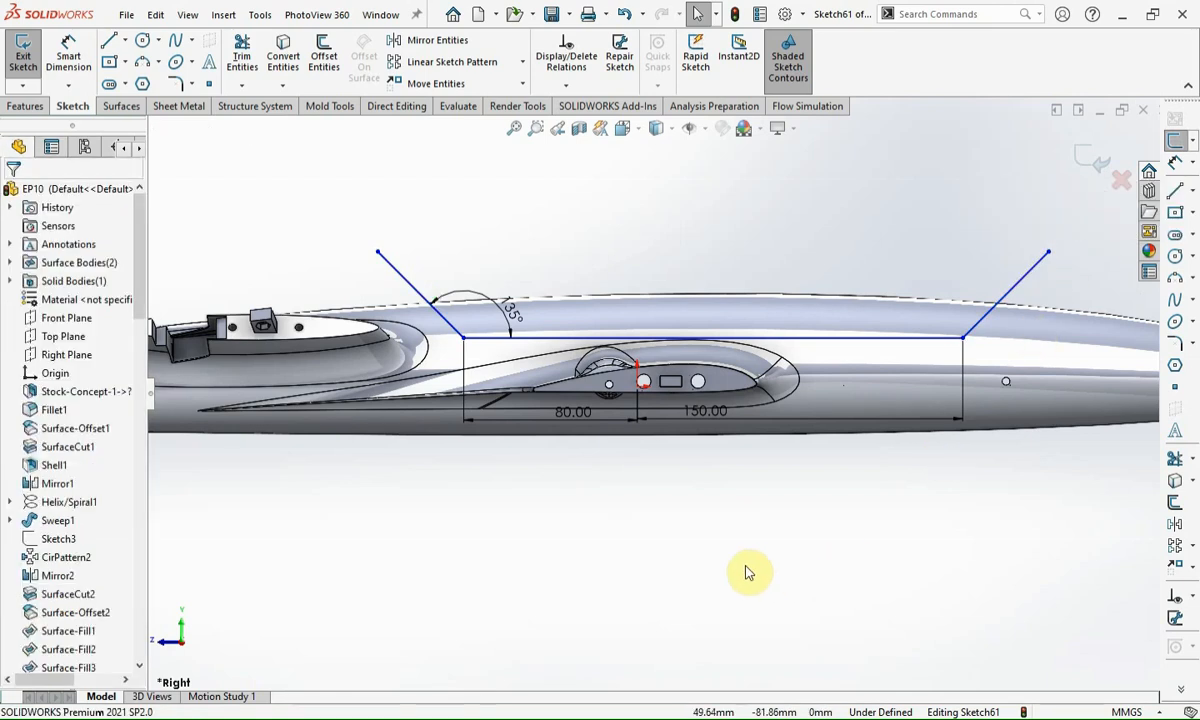
Step: Dimension the height of the horizontal line above the origin as 20 mm
key(d)
click(643, 381)
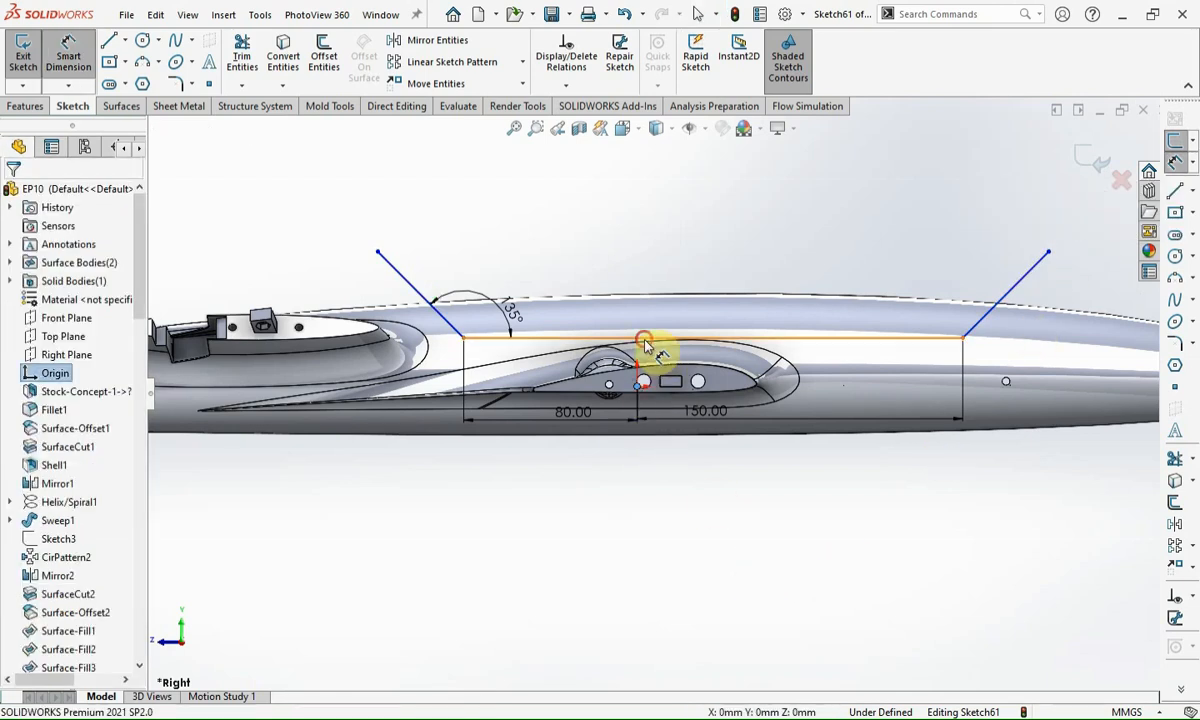
click(648, 339)
click(857, 367)
text(20)
key(Return)
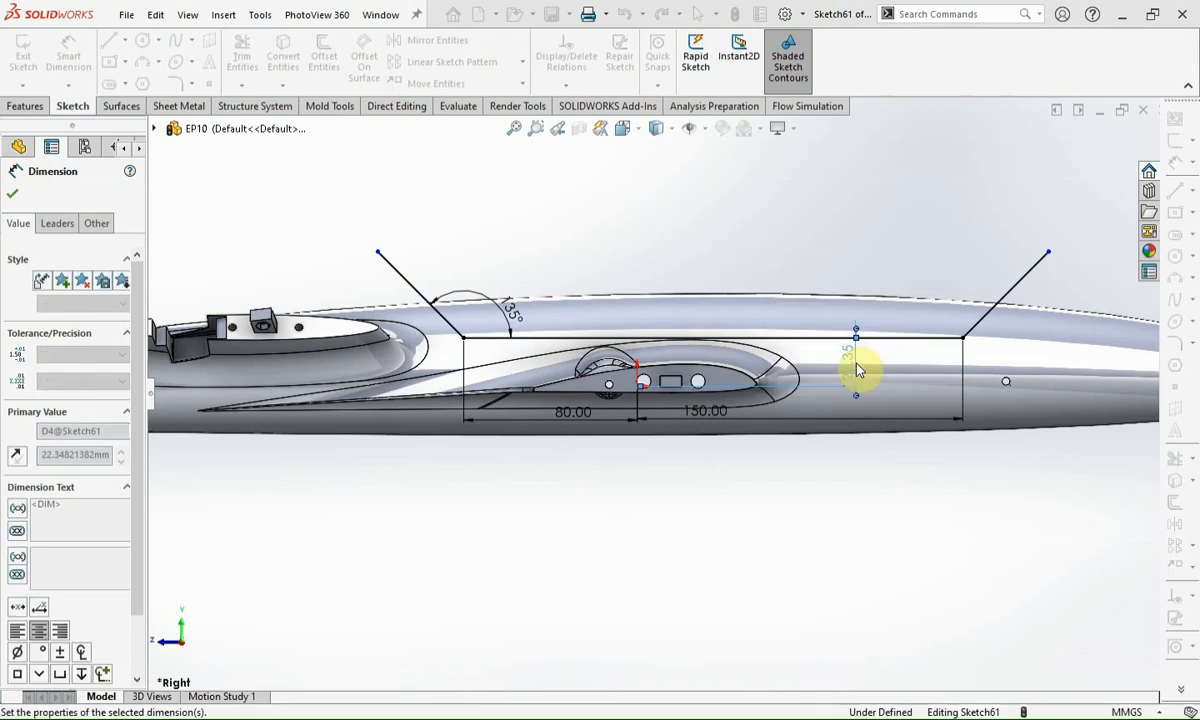
key(Escape)
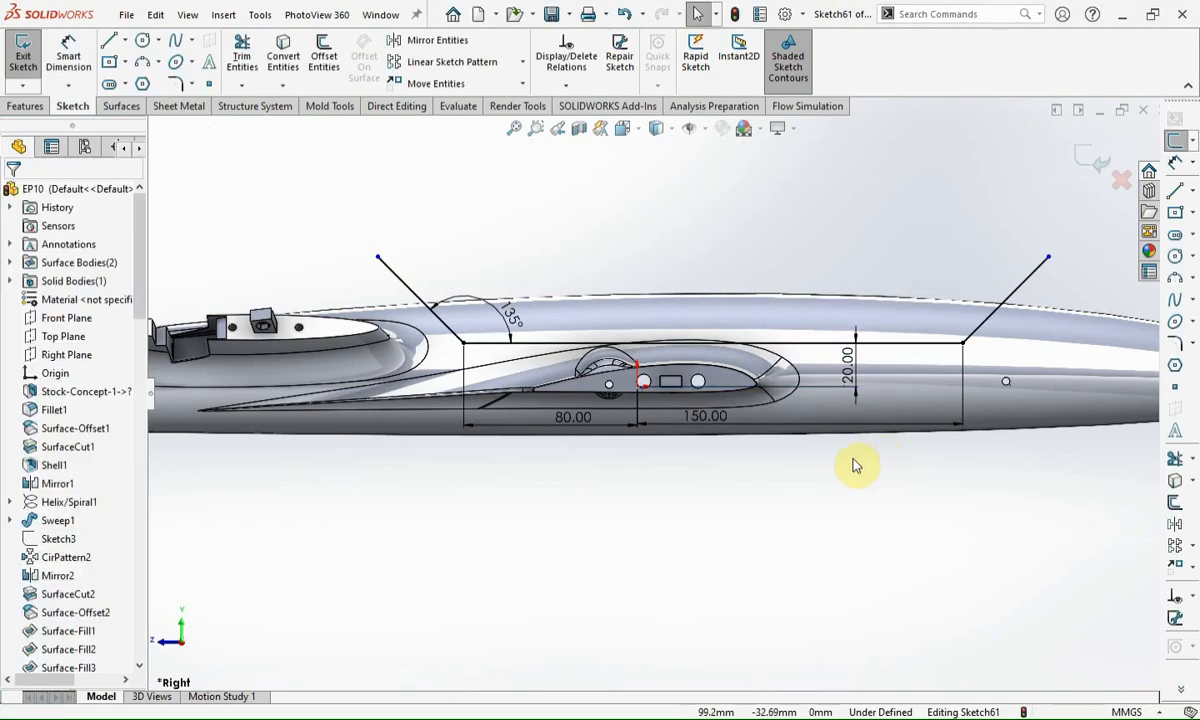
Step: Extrude the open profile as a surface, using Mid Plane with a depth of 100 mm
click(122, 106)
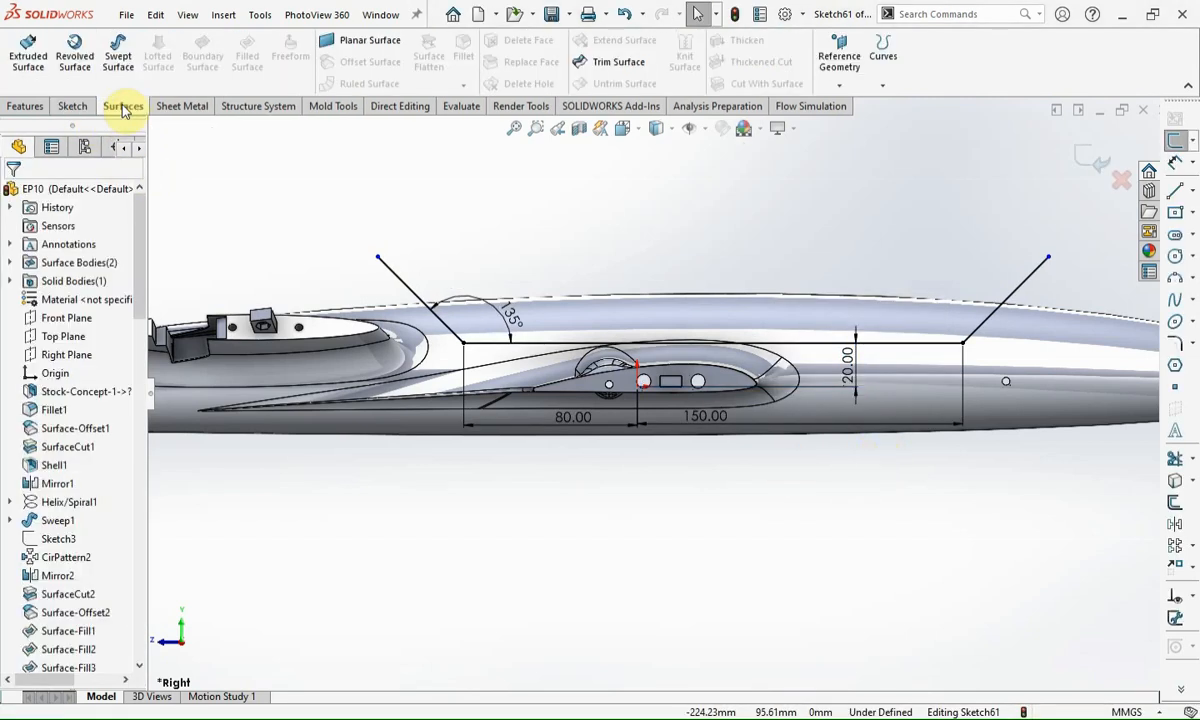
click(28, 50)
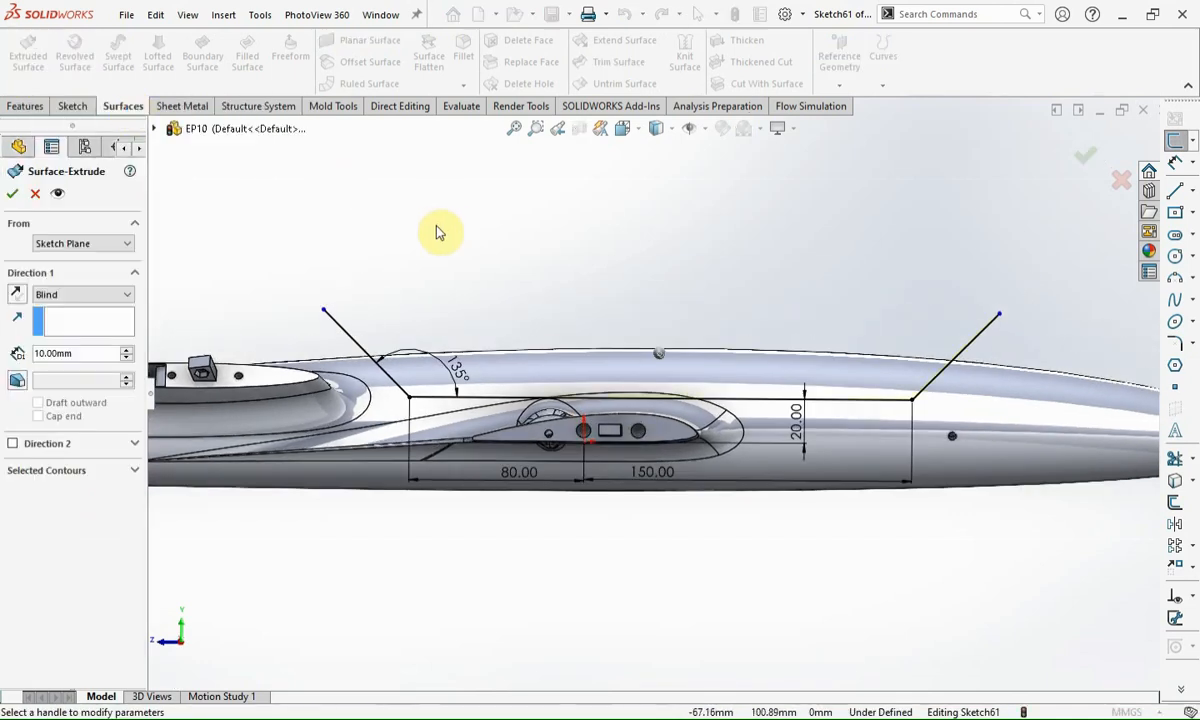
click(112, 296)
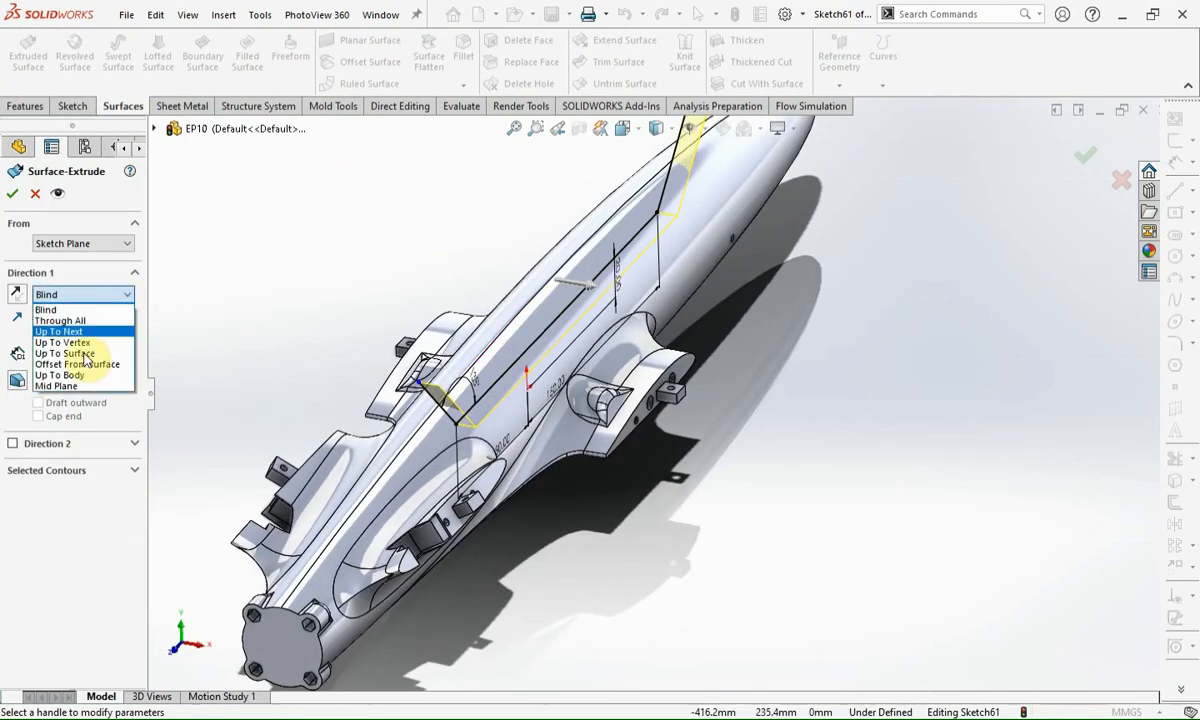
click(67, 388)
drag(125, 351, 127, 357)
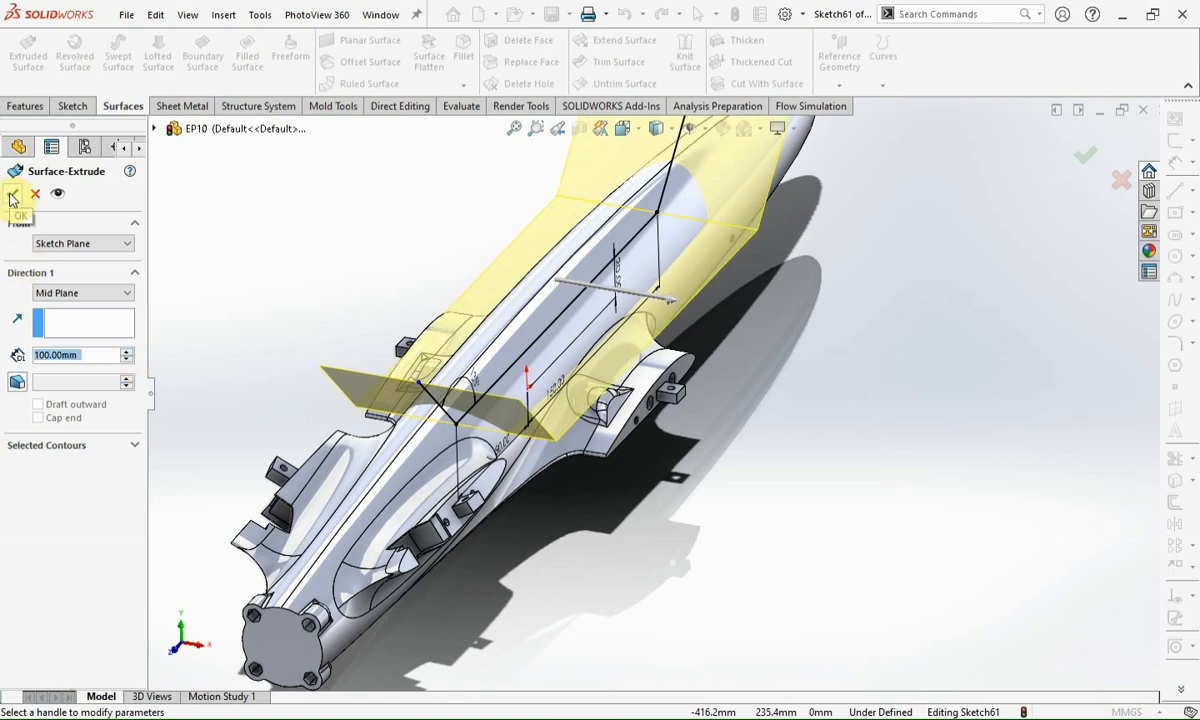
click(679, 477)
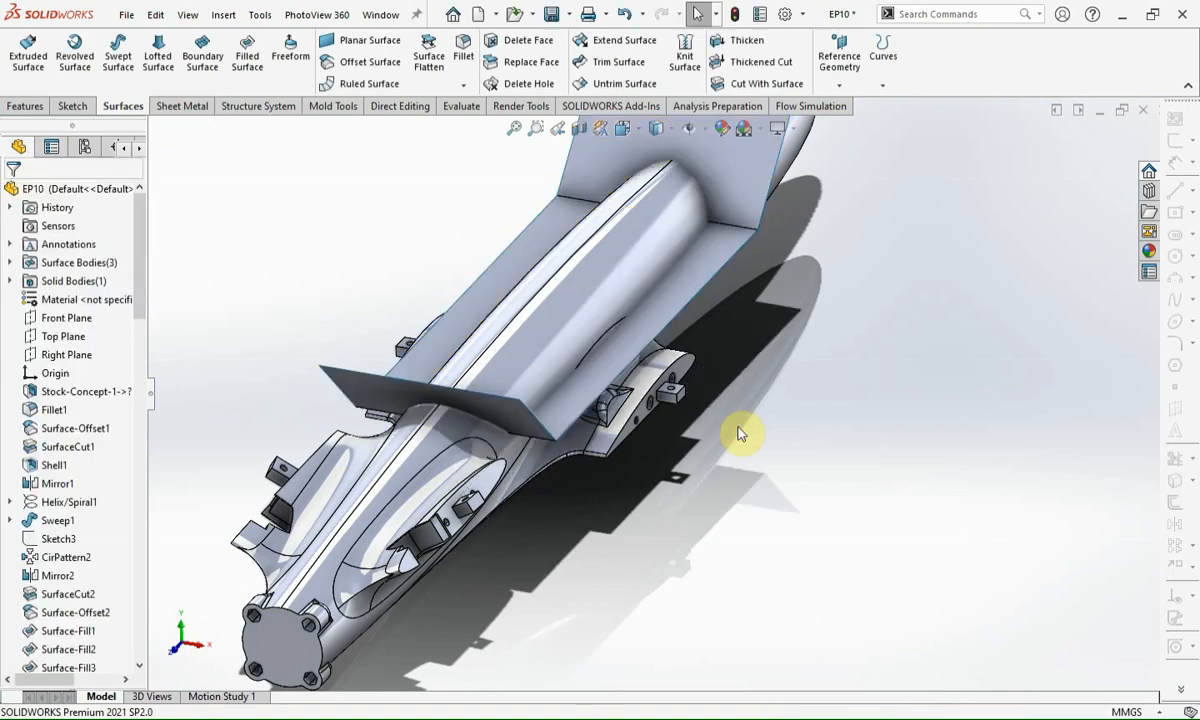
Step: Cut the hull with the extruded surface, flipping the cut direction to remove the hatch portion above it
middle_drag(745, 471, 688, 321)
click(725, 230)
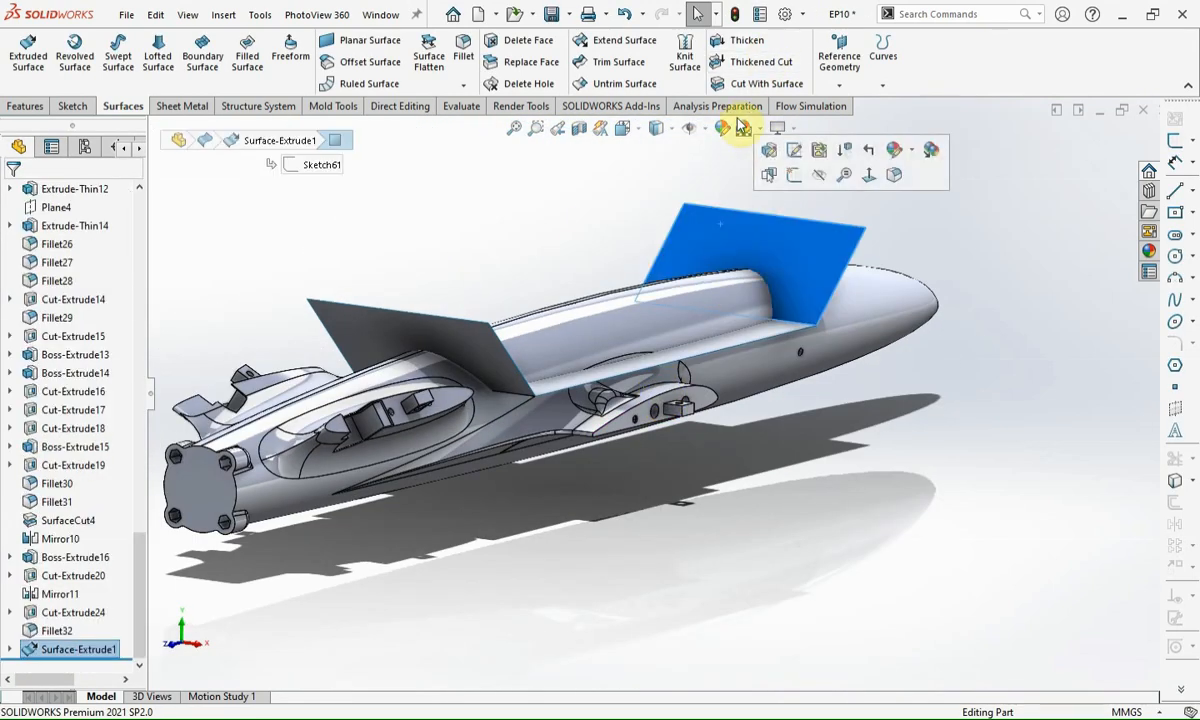
click(745, 83)
middle_drag(596, 276, 517, 236)
click(914, 255)
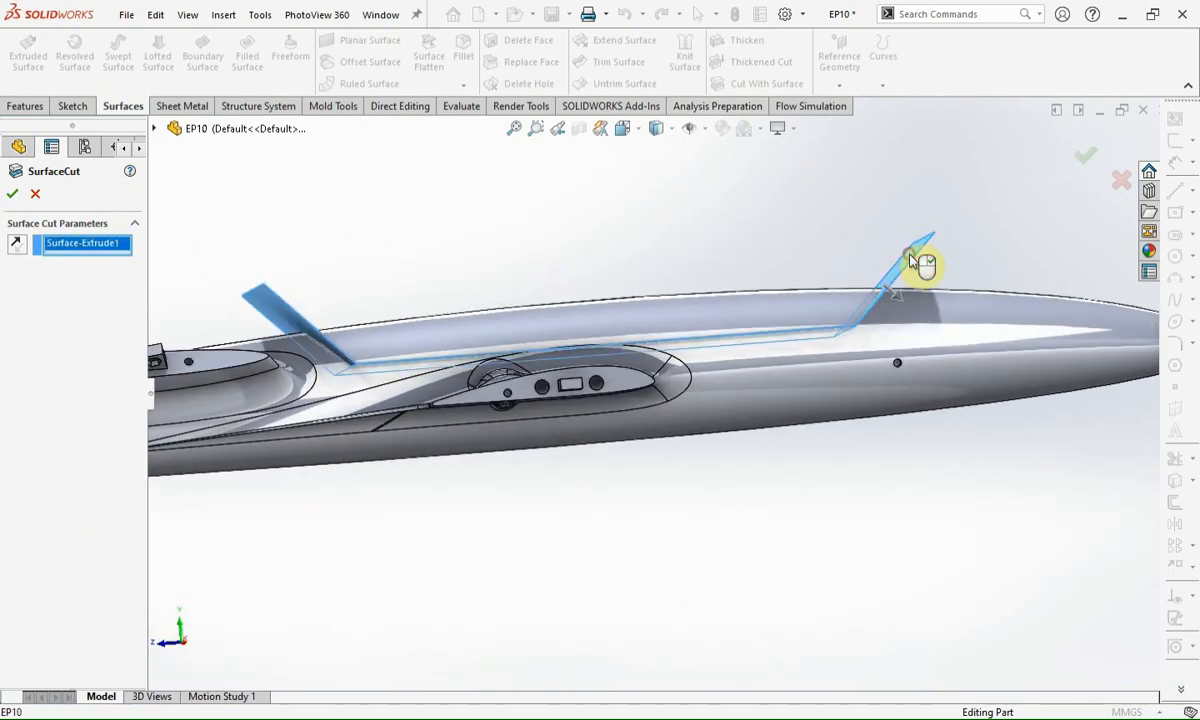
middle_drag(797, 247, 771, 244)
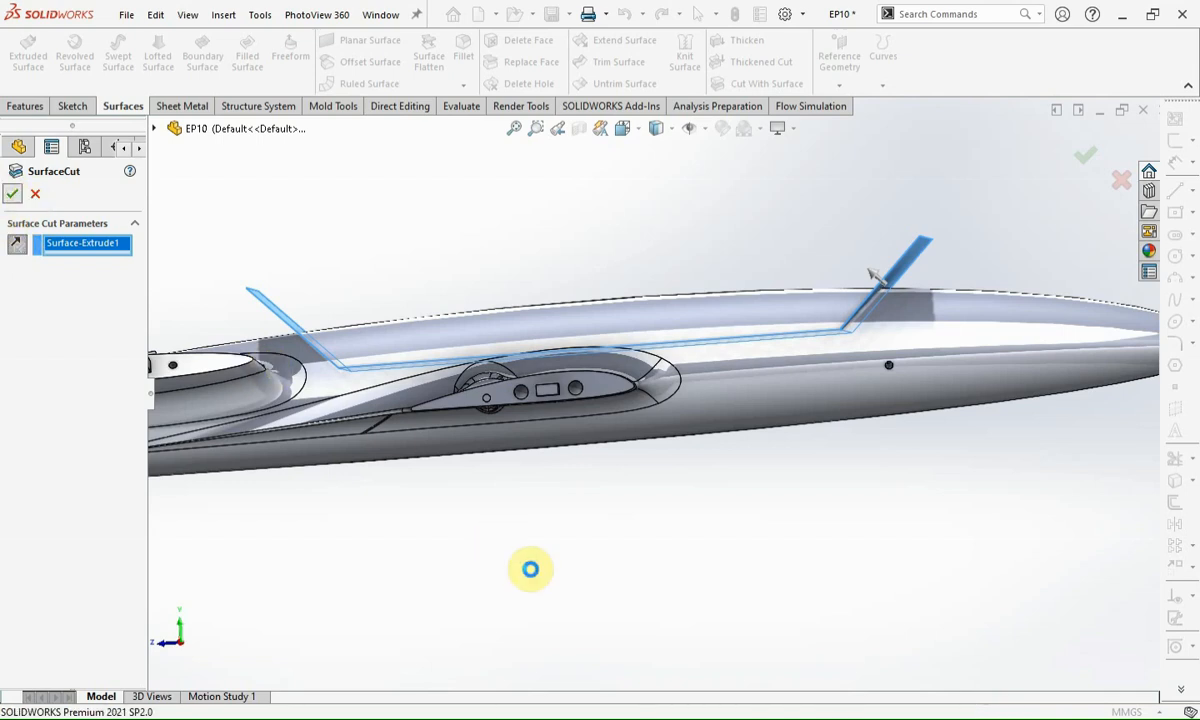
Step: Hide the extruded cutting surface
middle_drag(520, 583, 568, 608)
click(837, 305)
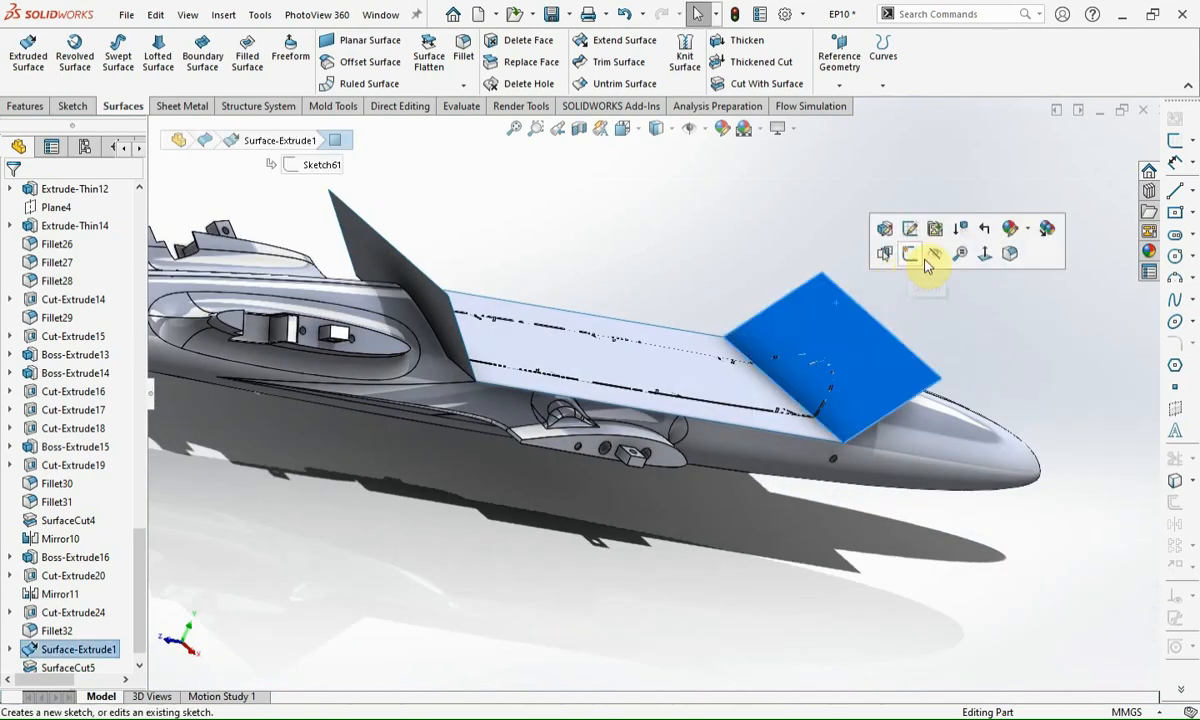
click(934, 257)
Step: Copy the hull's four outer faces around the opening as a surface with a 0 mm offset
scroll(553, 380, down, 8)
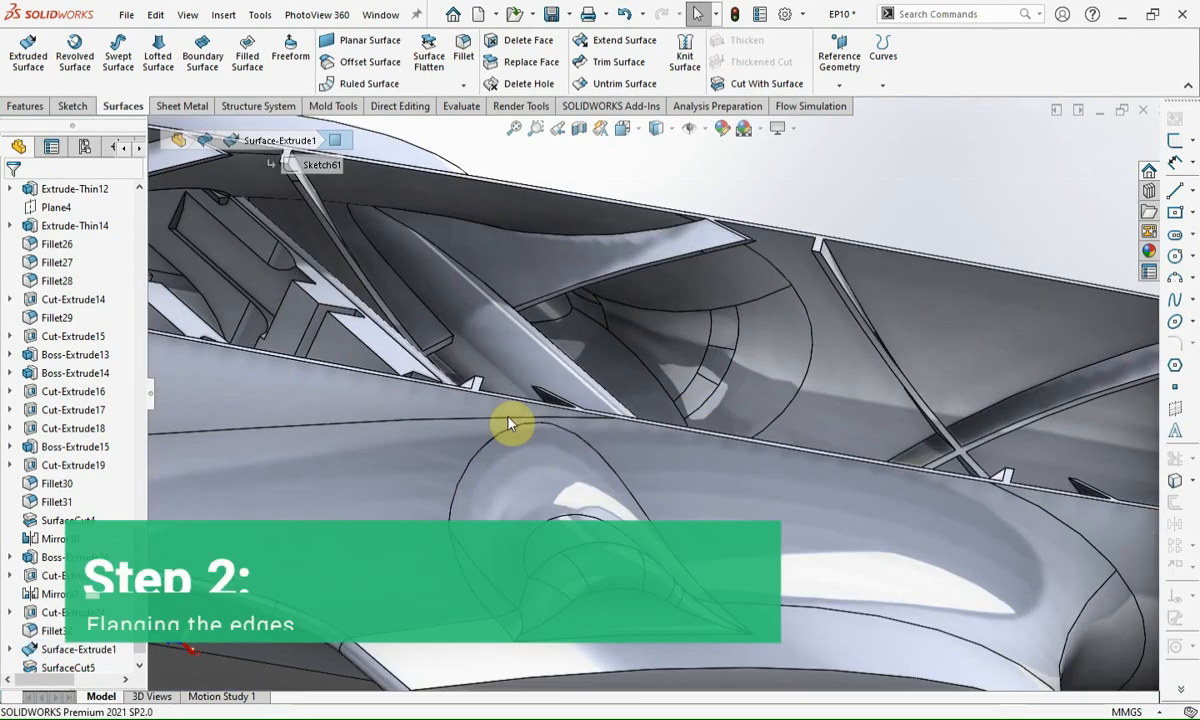
click(429, 405)
click(701, 498)
middle_drag(785, 471, 672, 383)
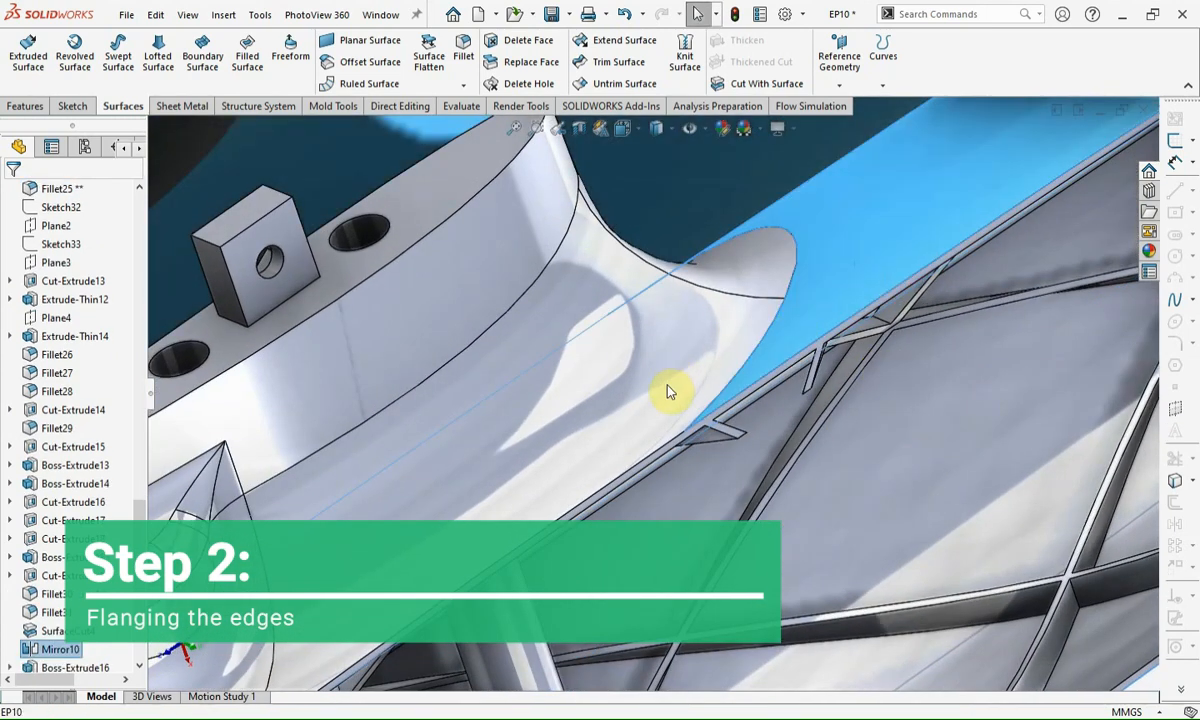
click(662, 405)
scroll(660, 408, up, 5)
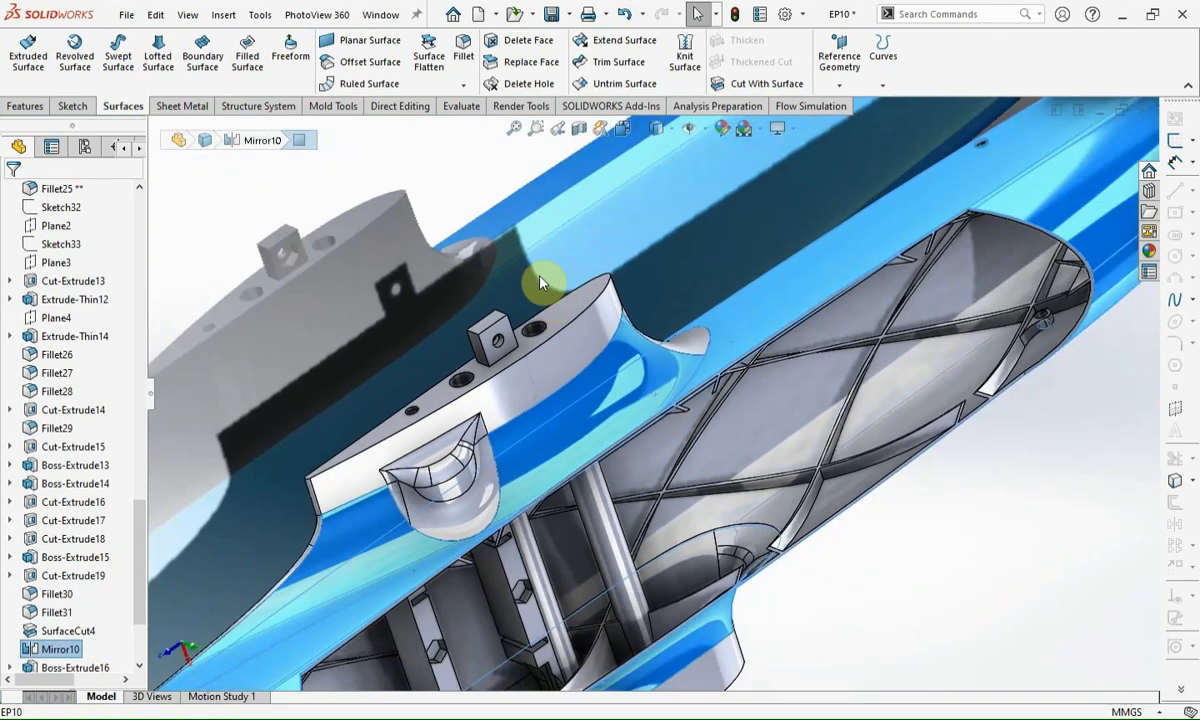
click(379, 72)
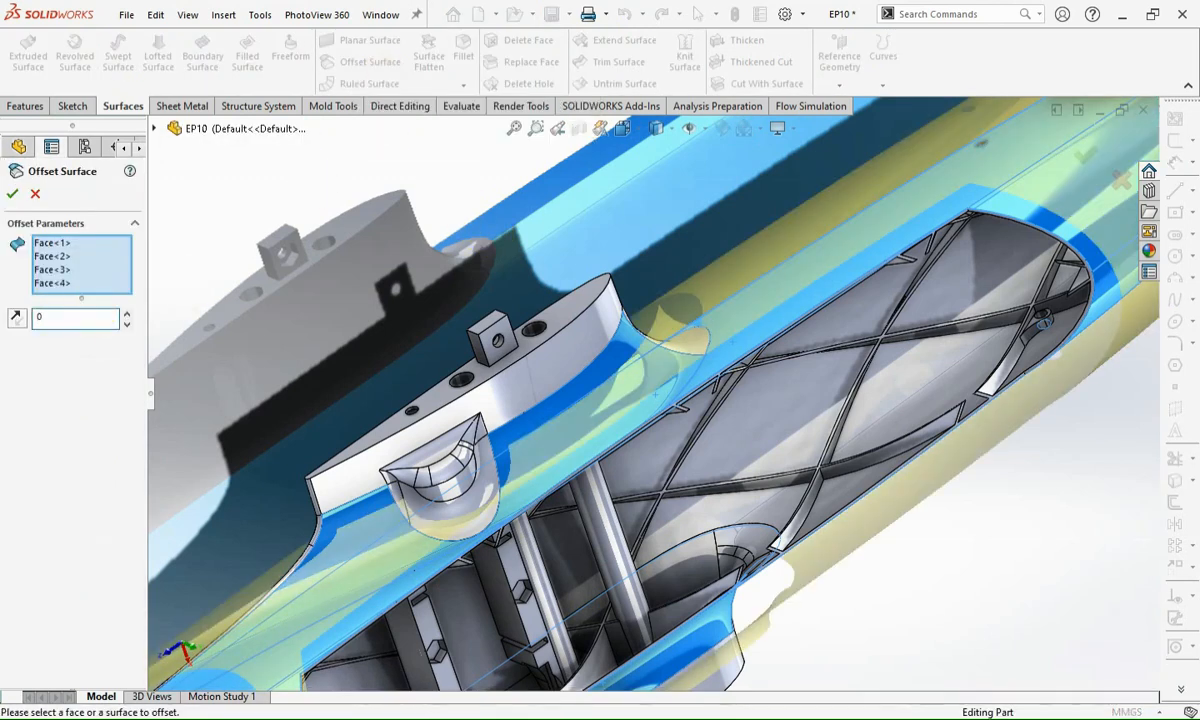
text(0)
key(Return)
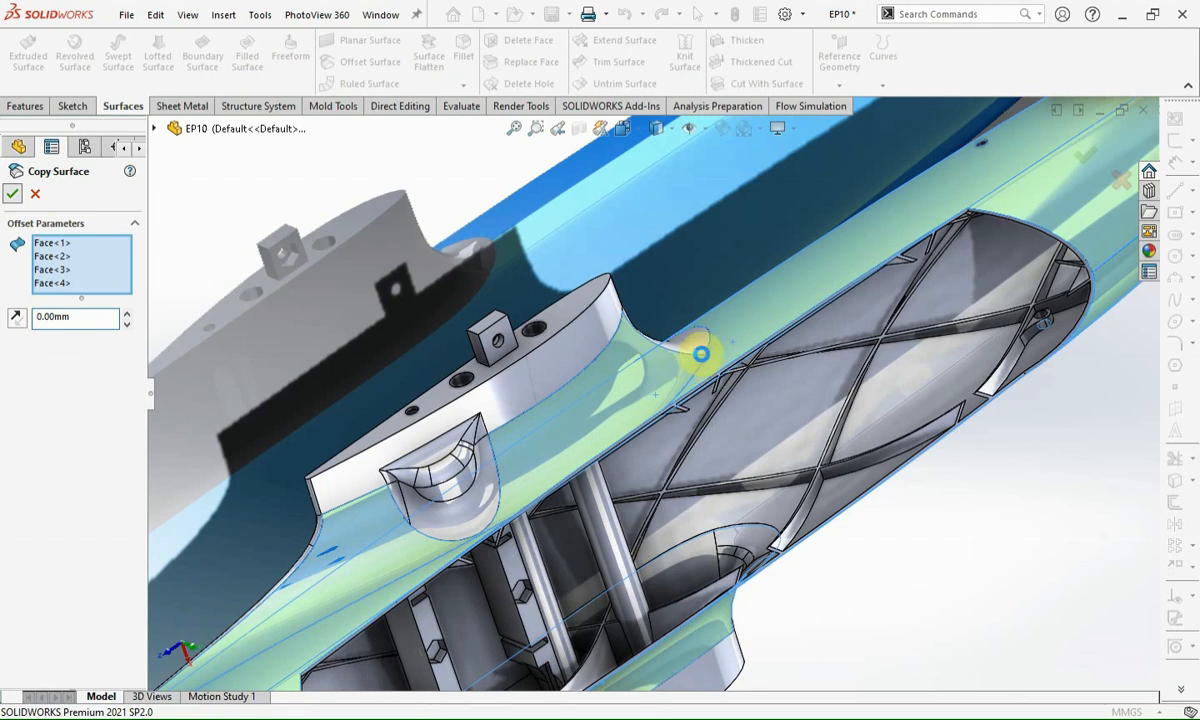
Step: Sketch on the slanted cut face at the nose end of the opening and convert its two outer edge curves into sketch entities
scroll(701, 354, up, 3)
middle_drag(677, 418, 623, 238)
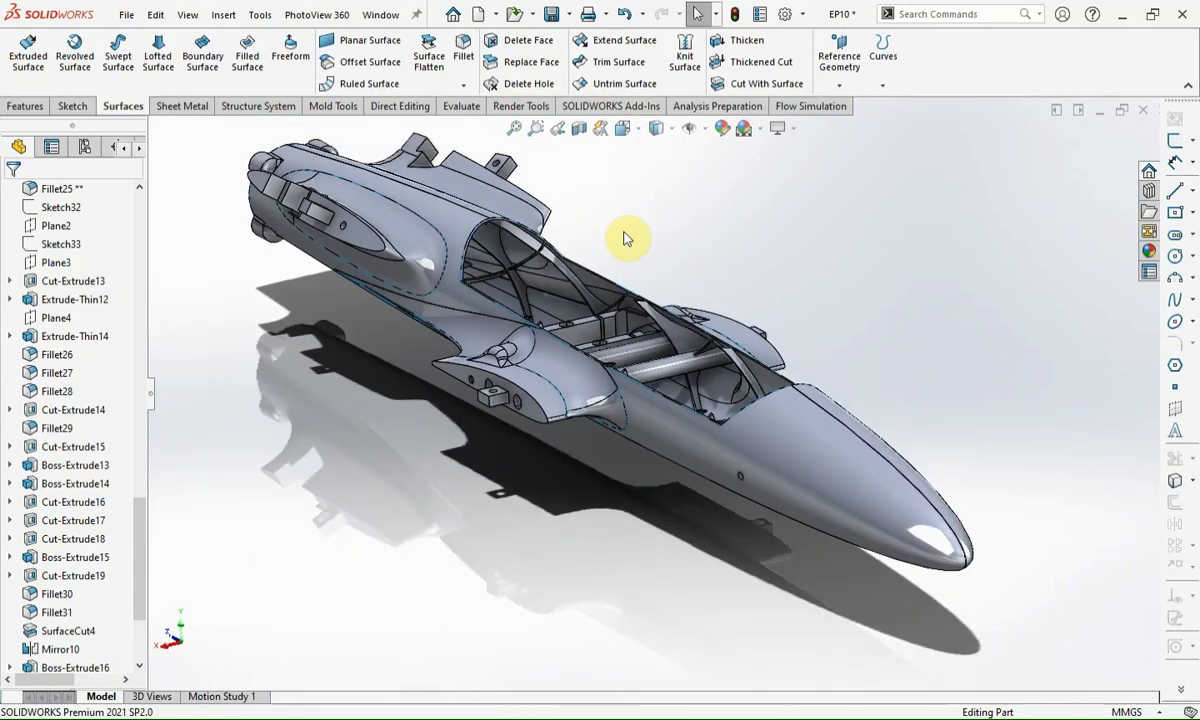
middle_drag(628, 357, 722, 362)
scroll(846, 338, down, 8)
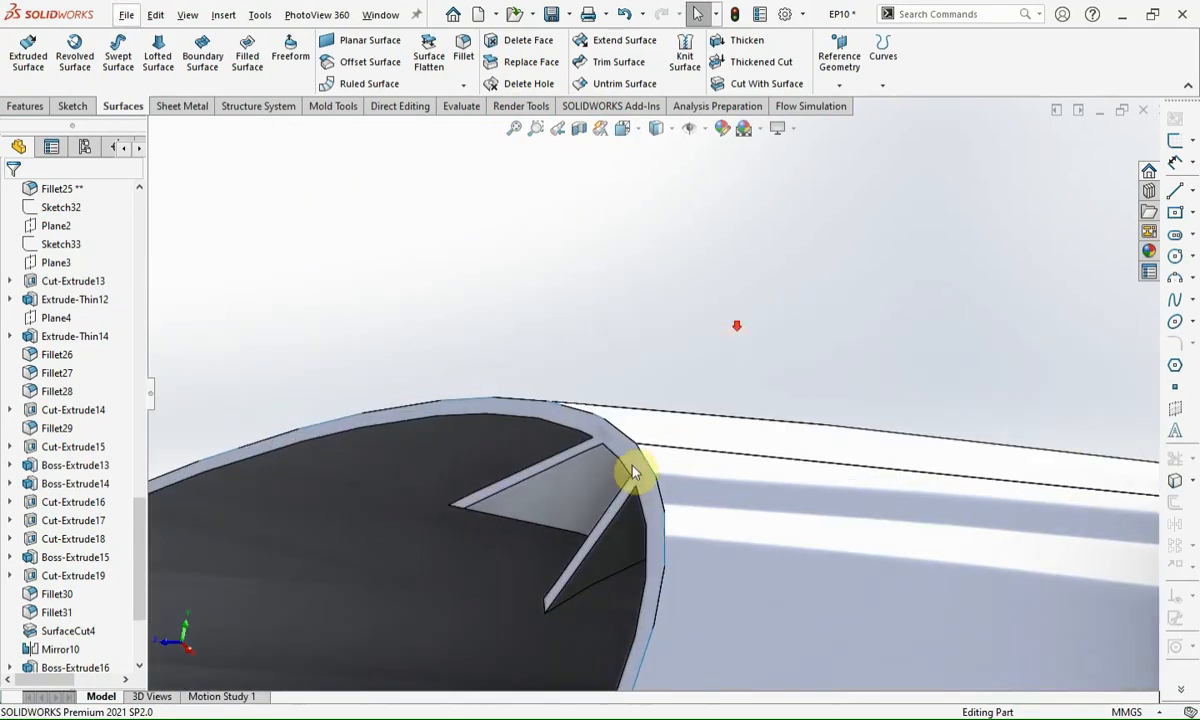
click(632, 473)
click(1176, 142)
scroll(640, 290, down, 8)
click(566, 398)
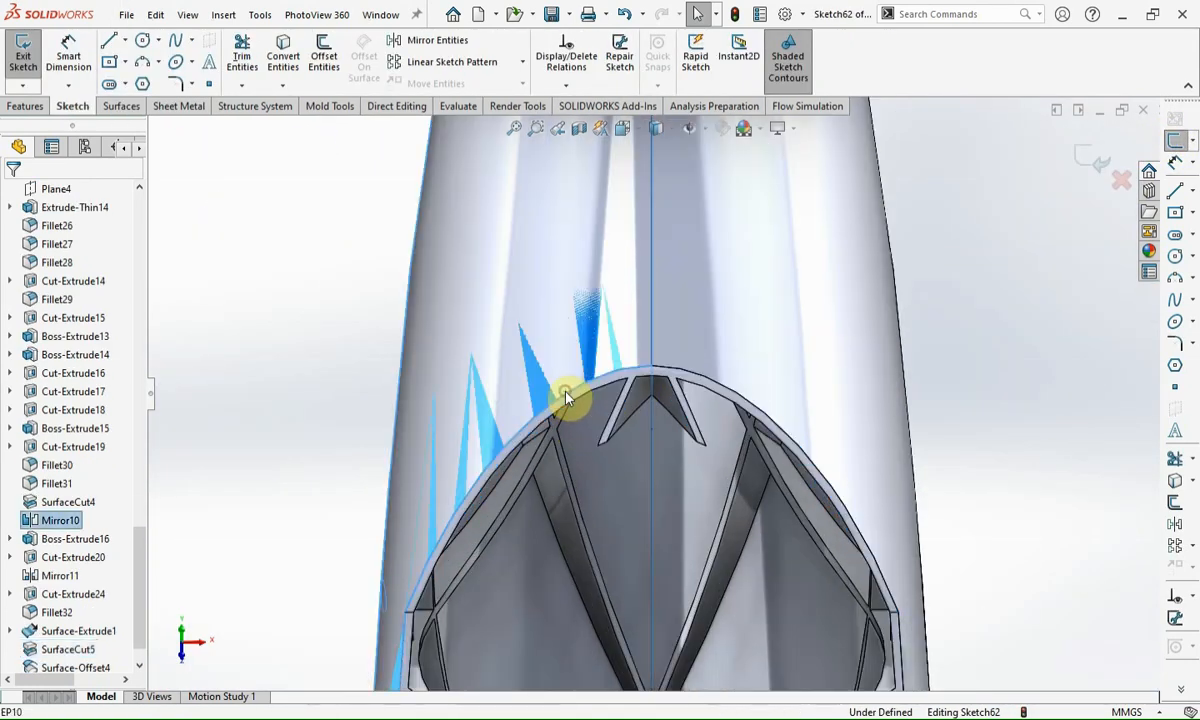
click(576, 396)
ctrl+click(650, 374)
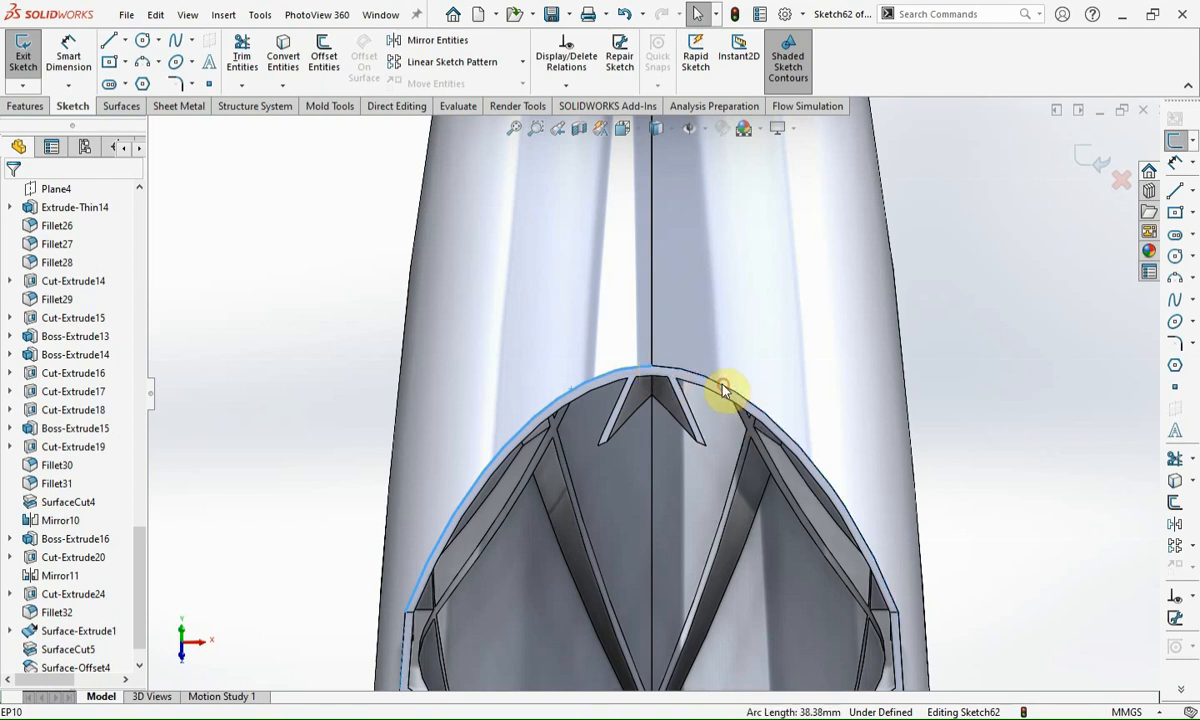
click(1172, 564)
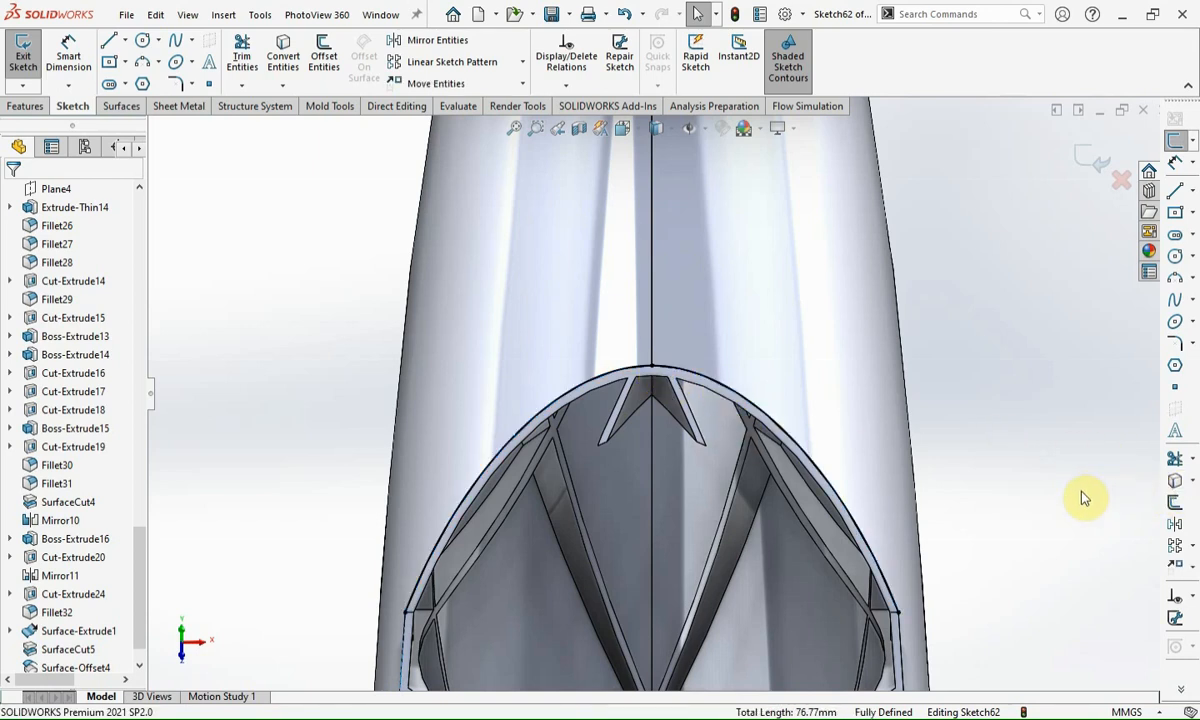
Step: Offset the two converted nose-end curves 6 mm toward the inside of the opening
click(743, 403)
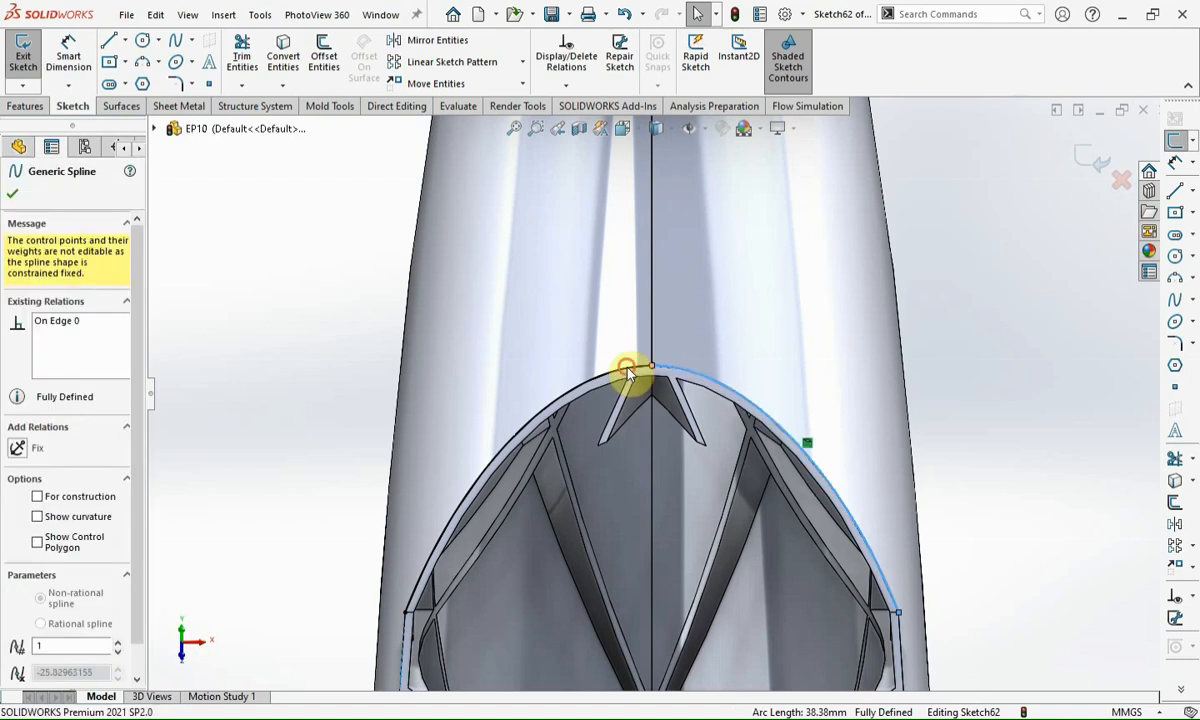
ctrl+click(626, 372)
click(1175, 503)
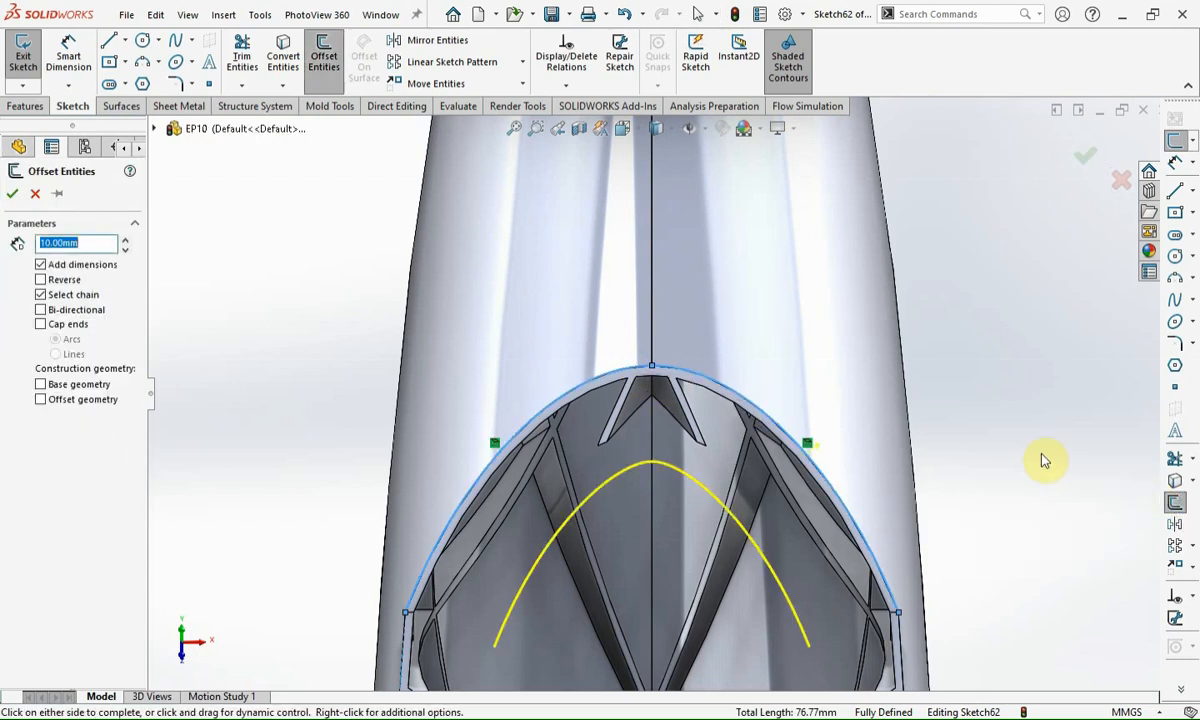
key(Return)
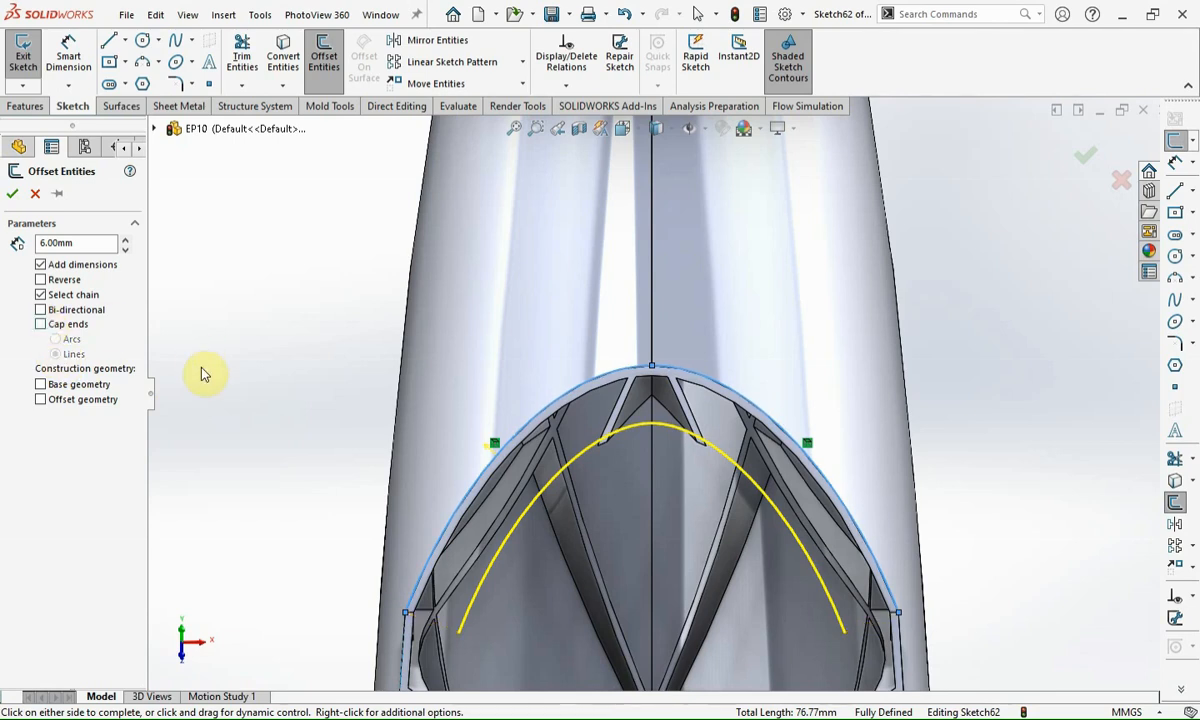
click(277, 368)
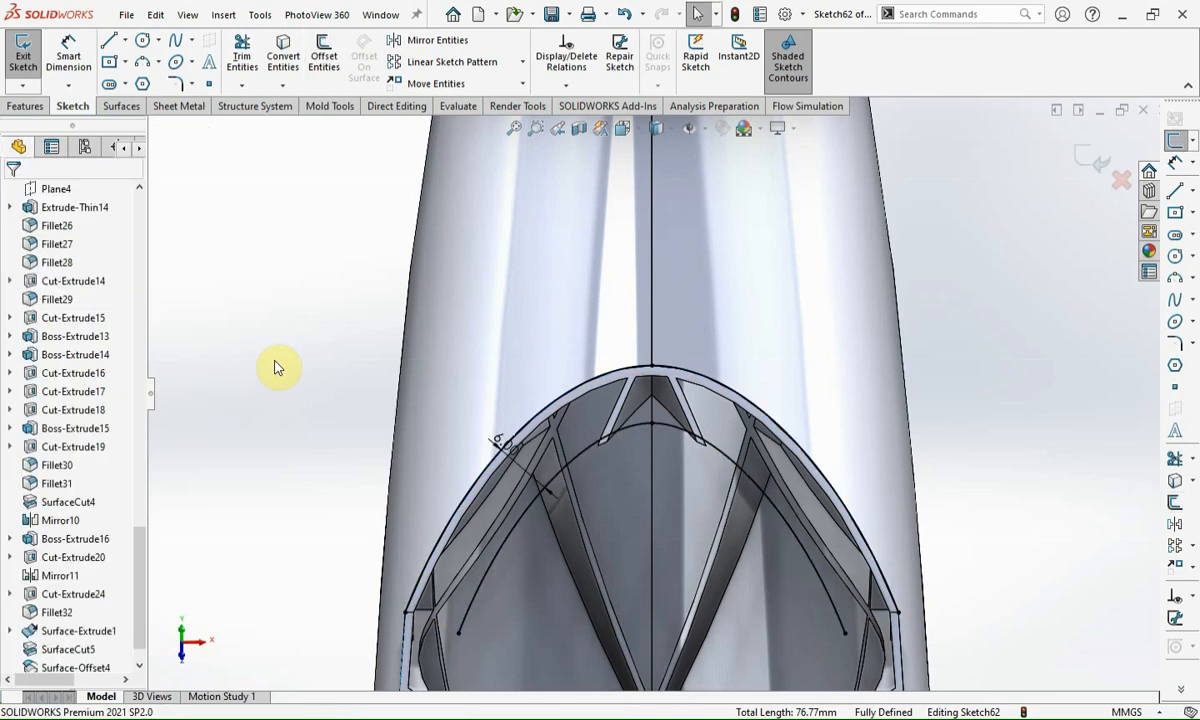
Step: Join the outer and offset curves with a horizontal line at each end and trim the overhanging ends of the offset curve
click(1175, 191)
click(407, 612)
click(469, 624)
key(Escape)
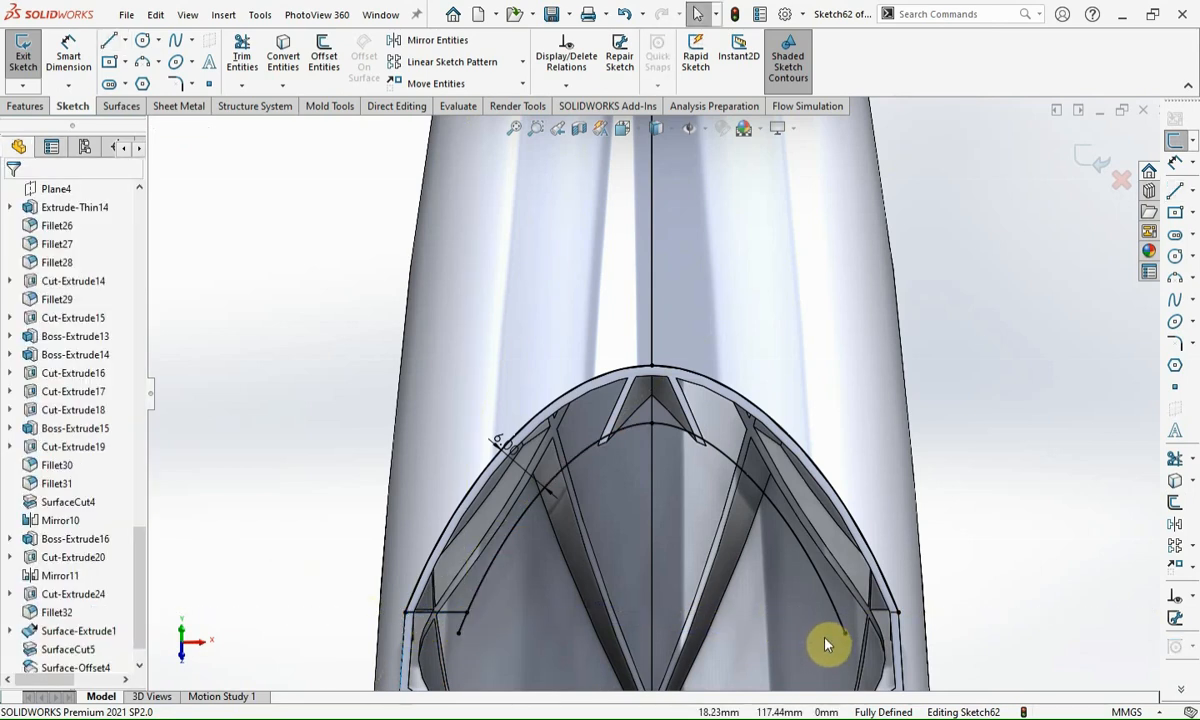
key(l)
click(898, 613)
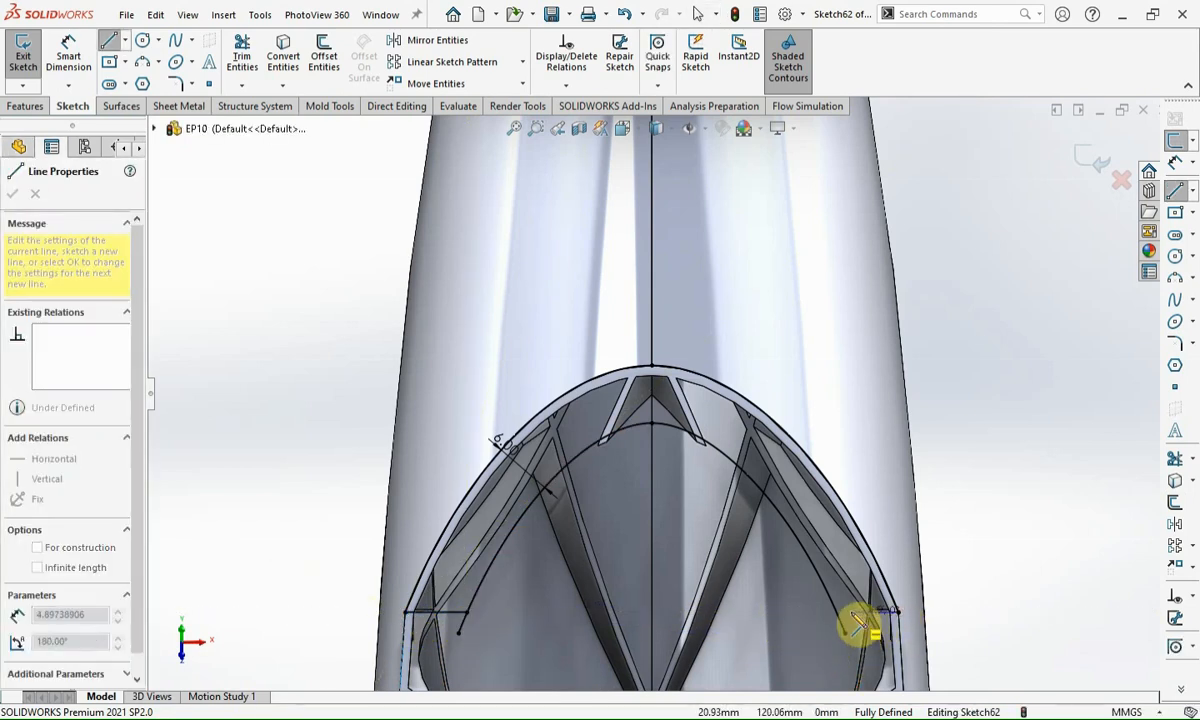
click(840, 615)
key(Escape)
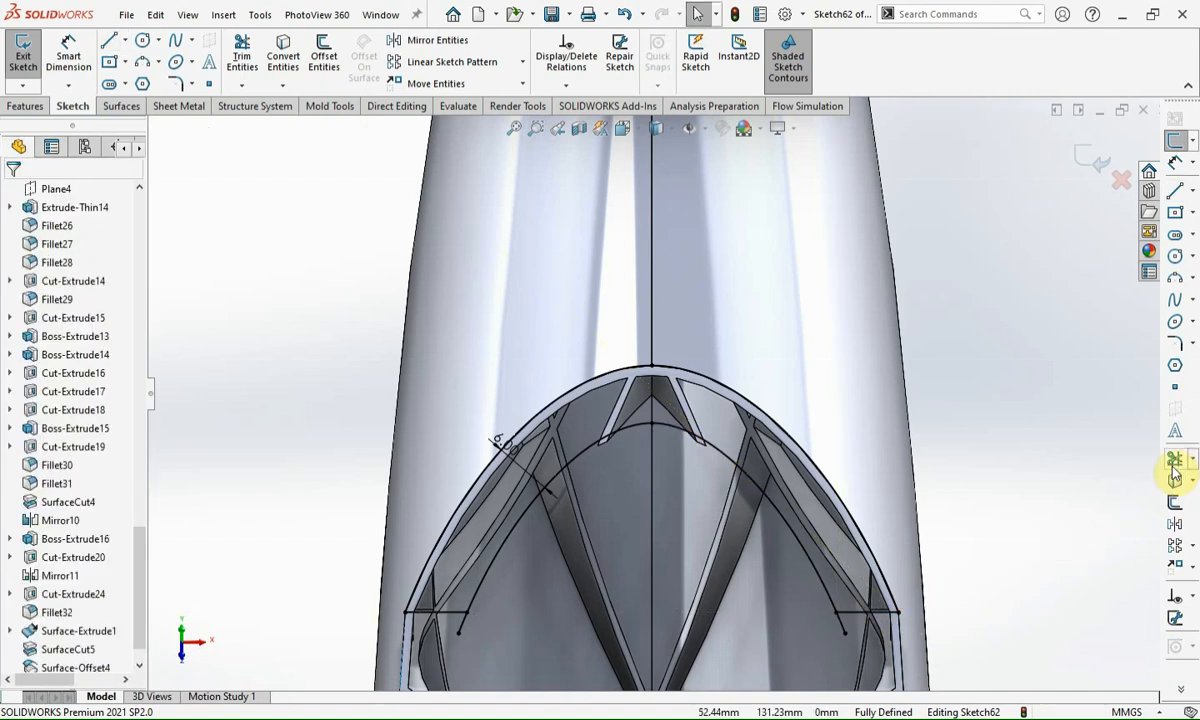
click(1175, 457)
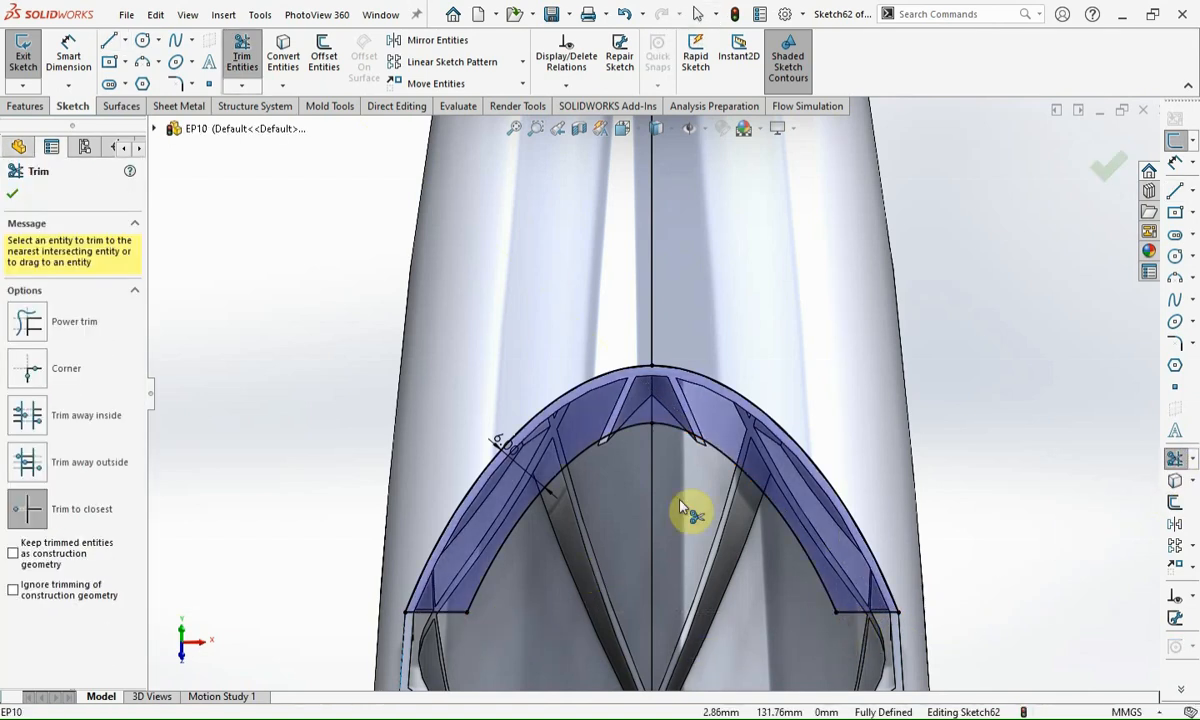
Step: Extrude the nose-end flange profile Blind 1 mm, using the Front Plane as direction, reversed toward the nose, with Merge result on
scroll(672, 480, up, 4)
click(24, 106)
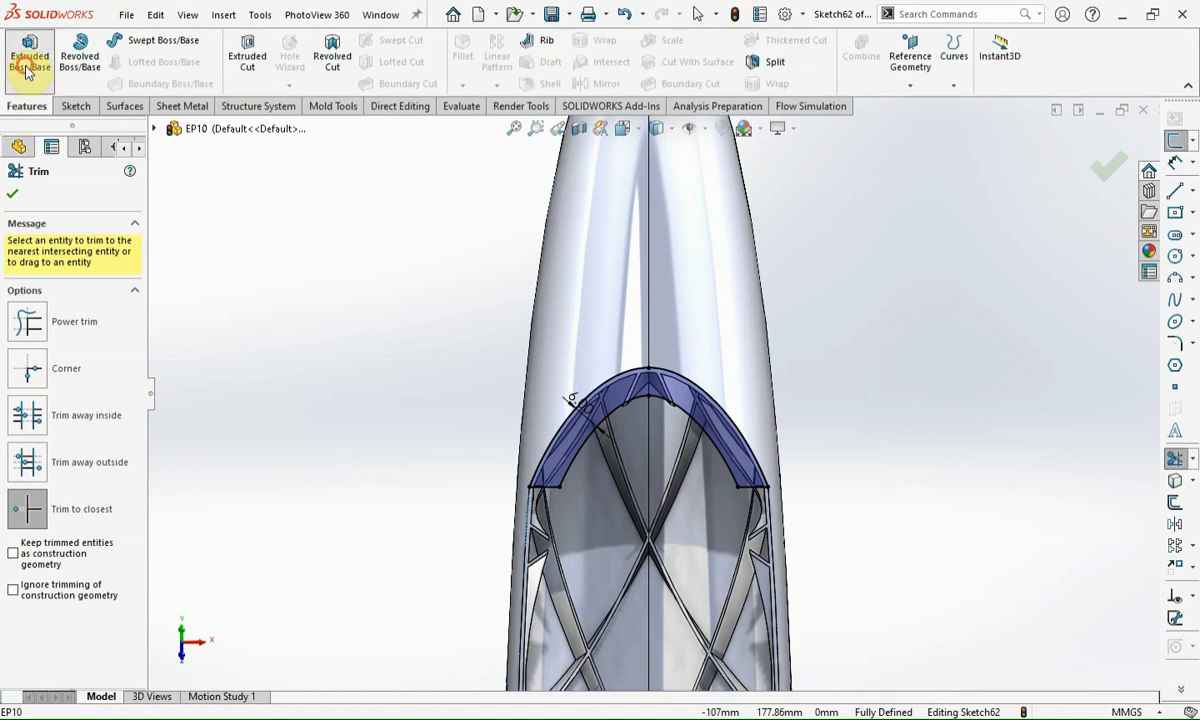
click(29, 55)
click(112, 316)
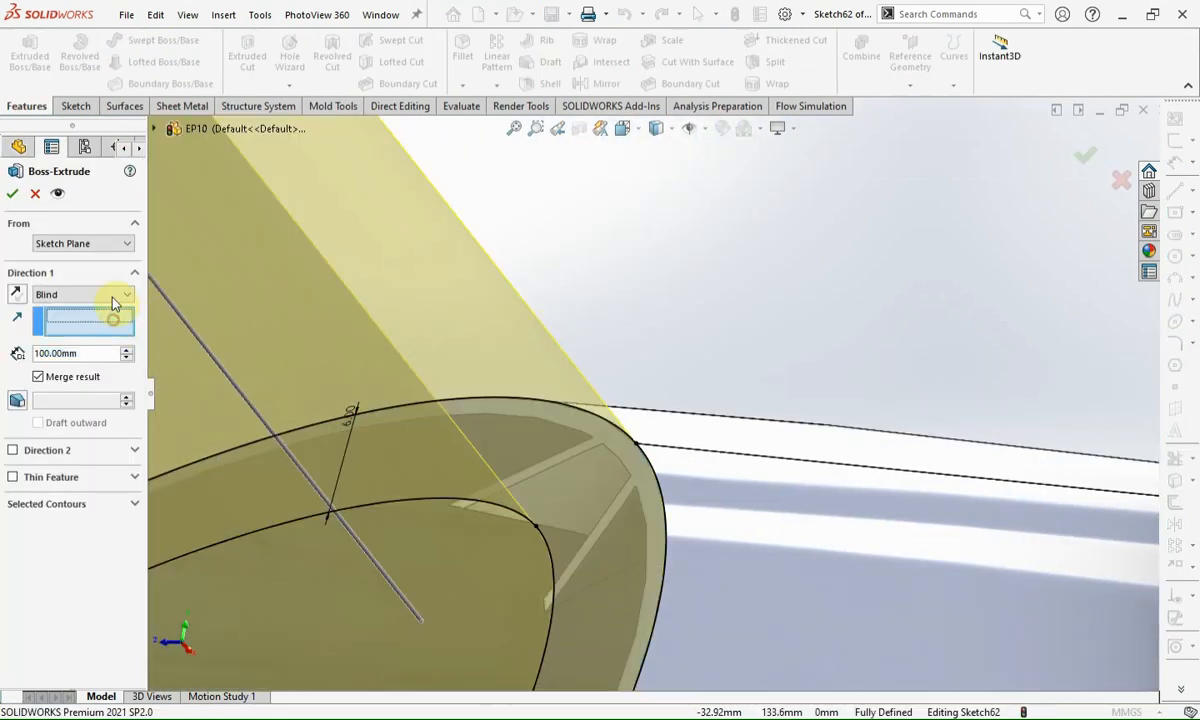
click(167, 129)
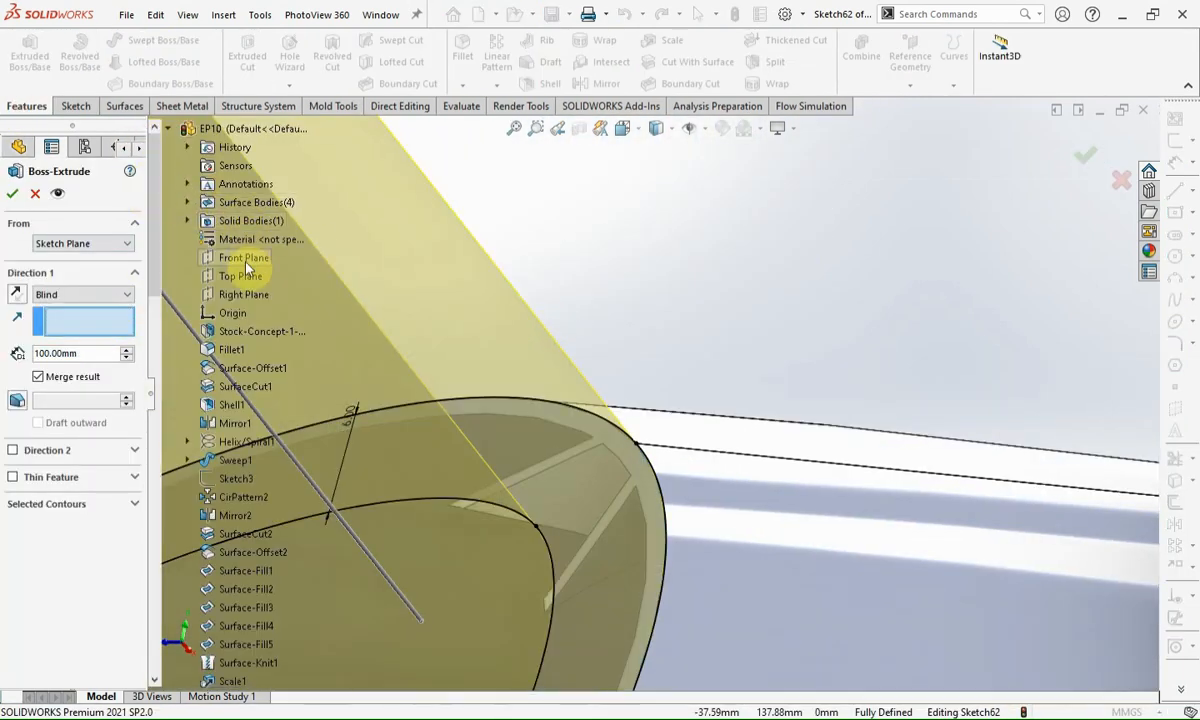
click(250, 259)
click(16, 294)
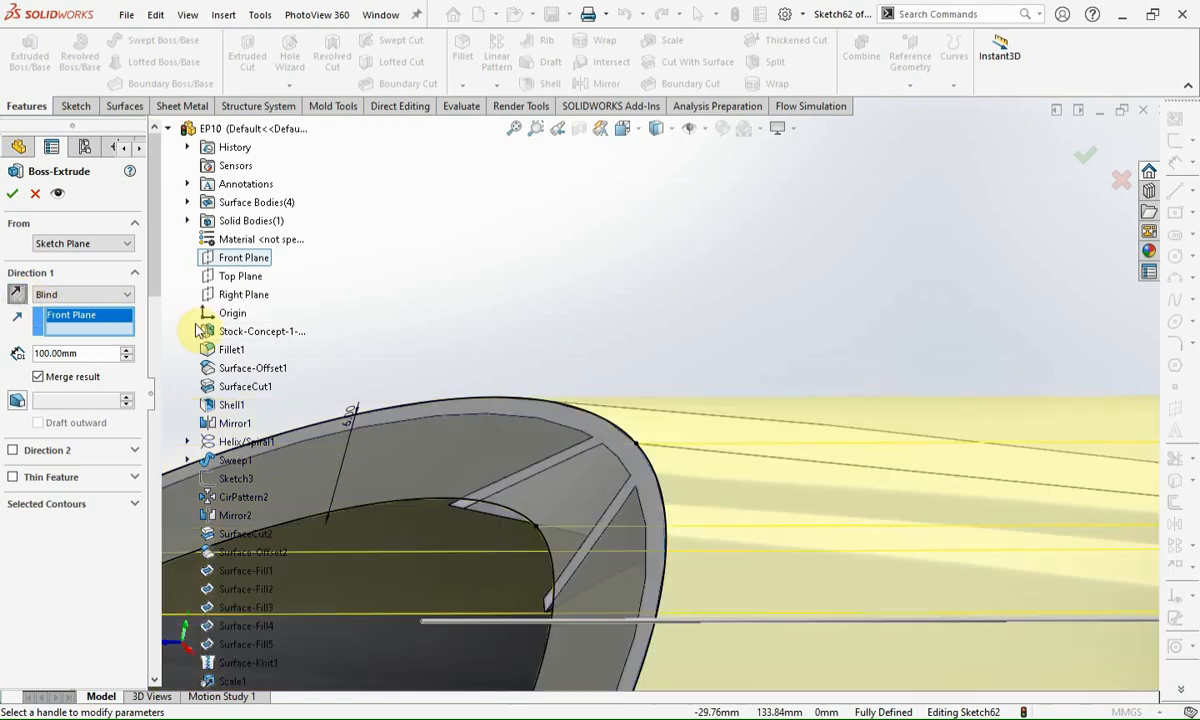
text(1)
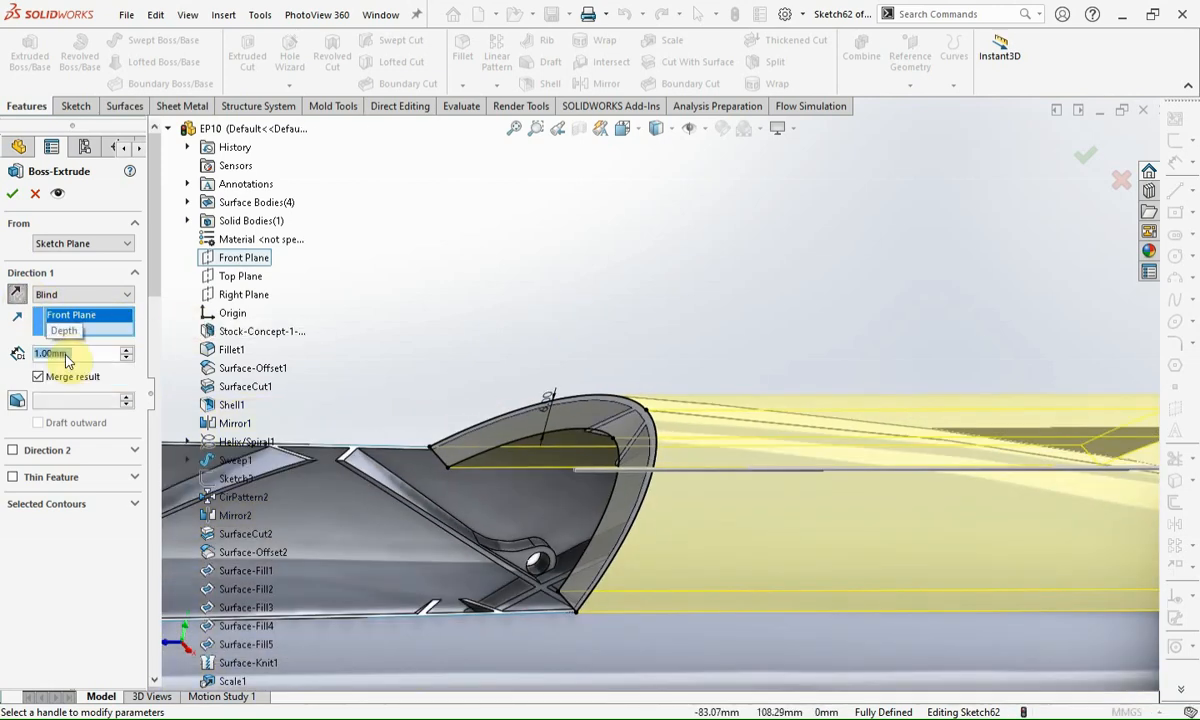
middle_drag(444, 451, 348, 455)
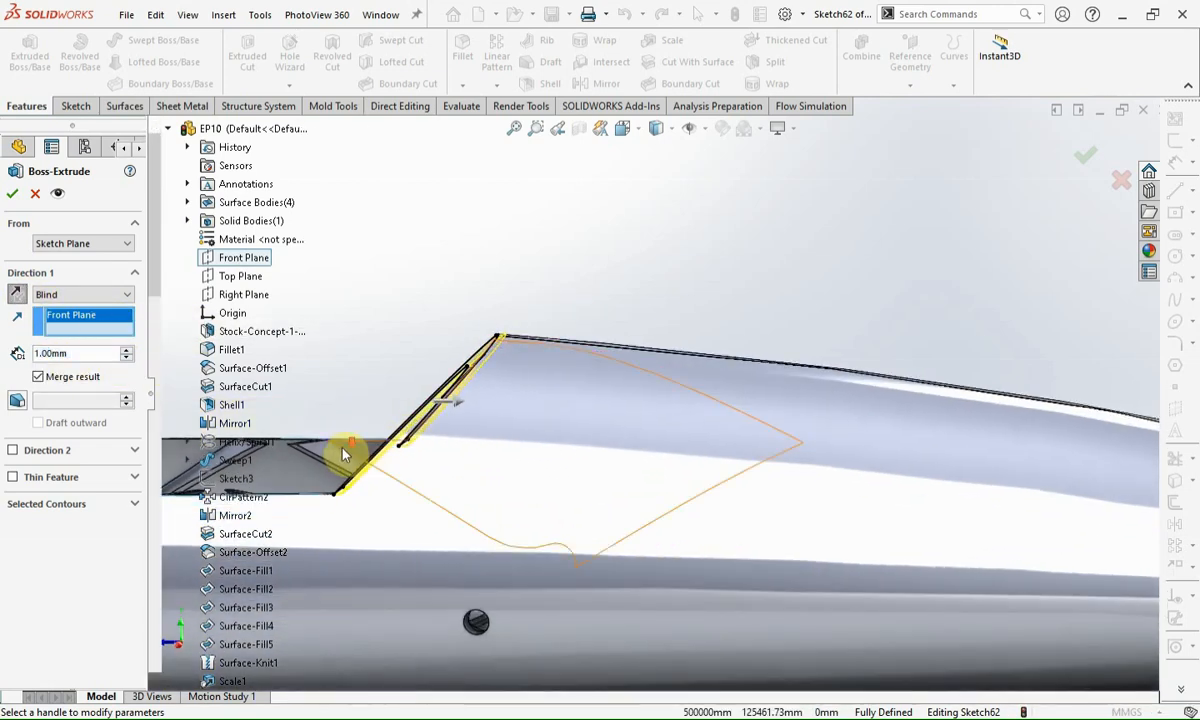
scroll(343, 457, down, 3)
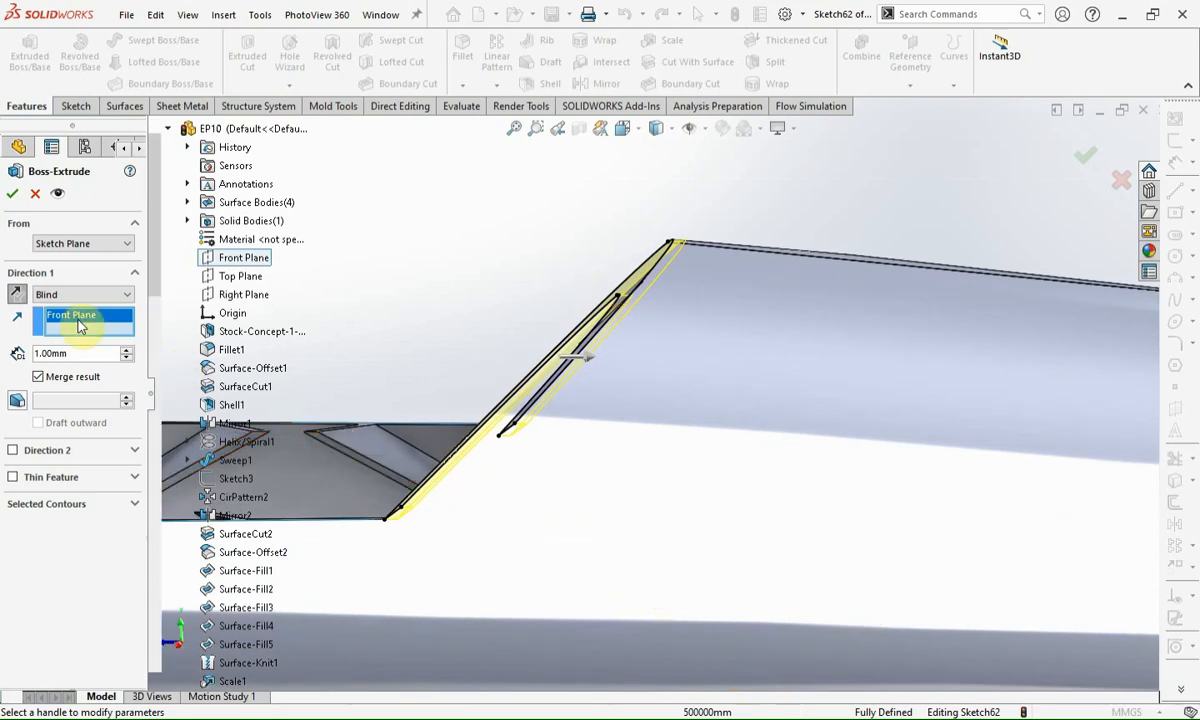
click(12, 195)
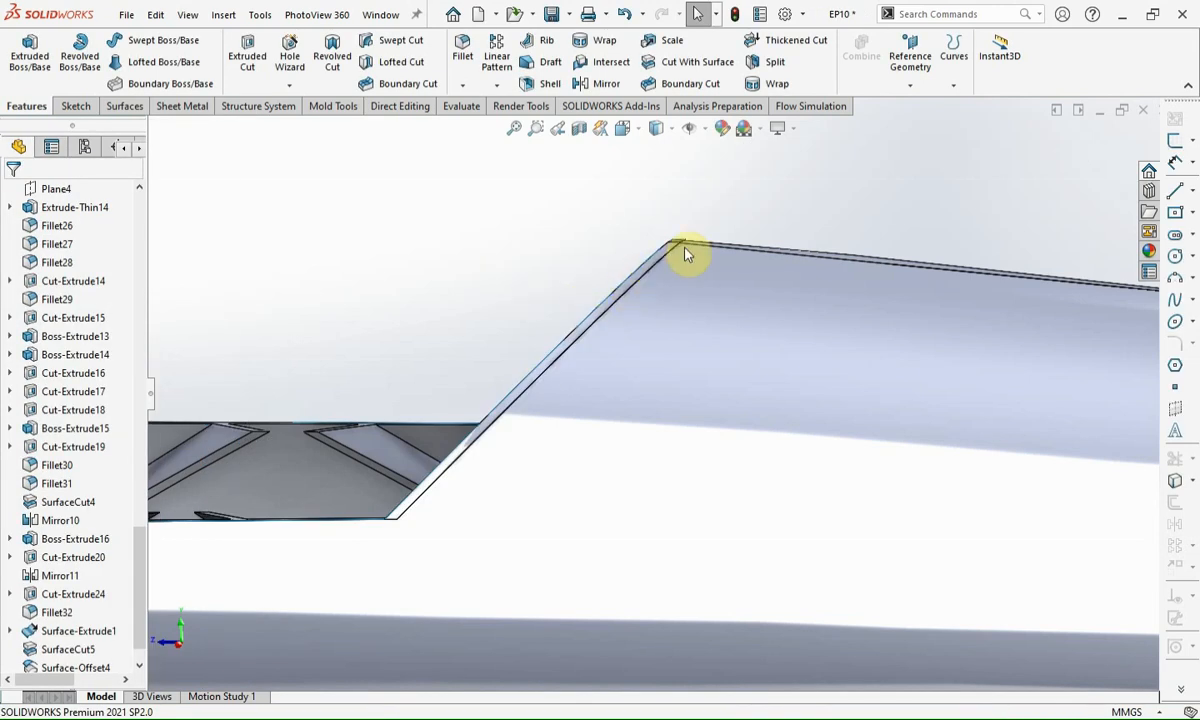
Step: Sketch on the slanted cut face at the rear end of the opening and convert its two outer edge curves into sketch entities
middle_drag(681, 257, 701, 323)
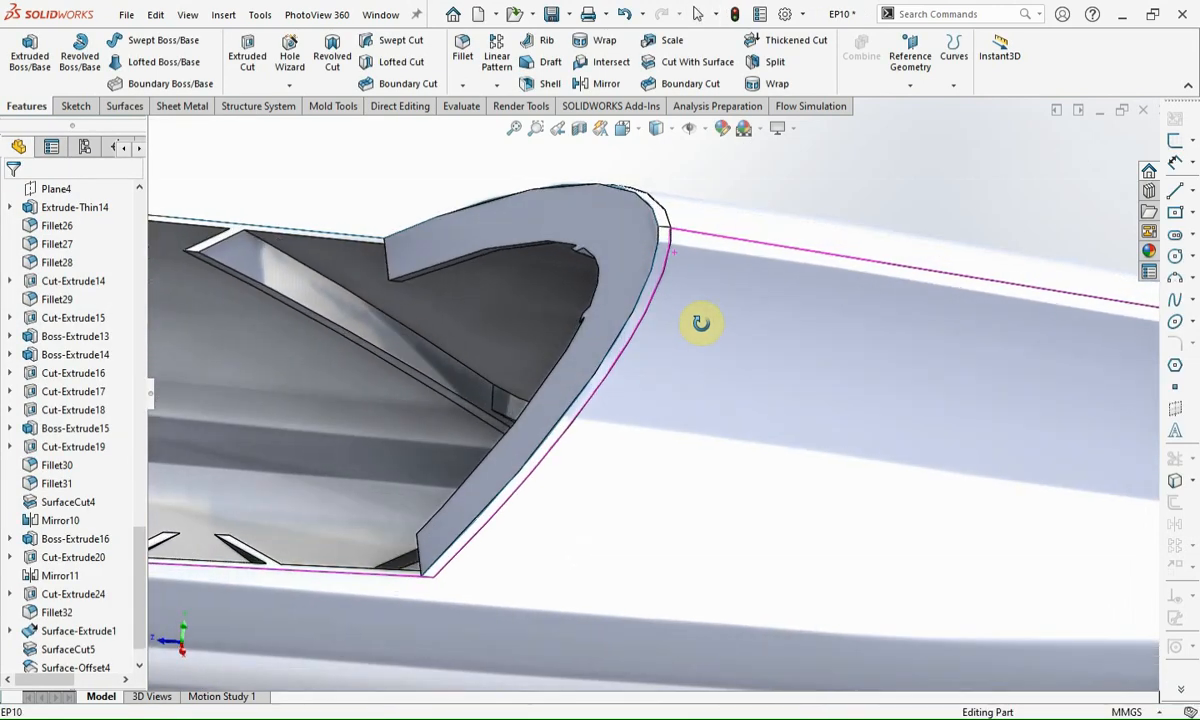
scroll(702, 332, up, 8)
scroll(477, 361, up, 4)
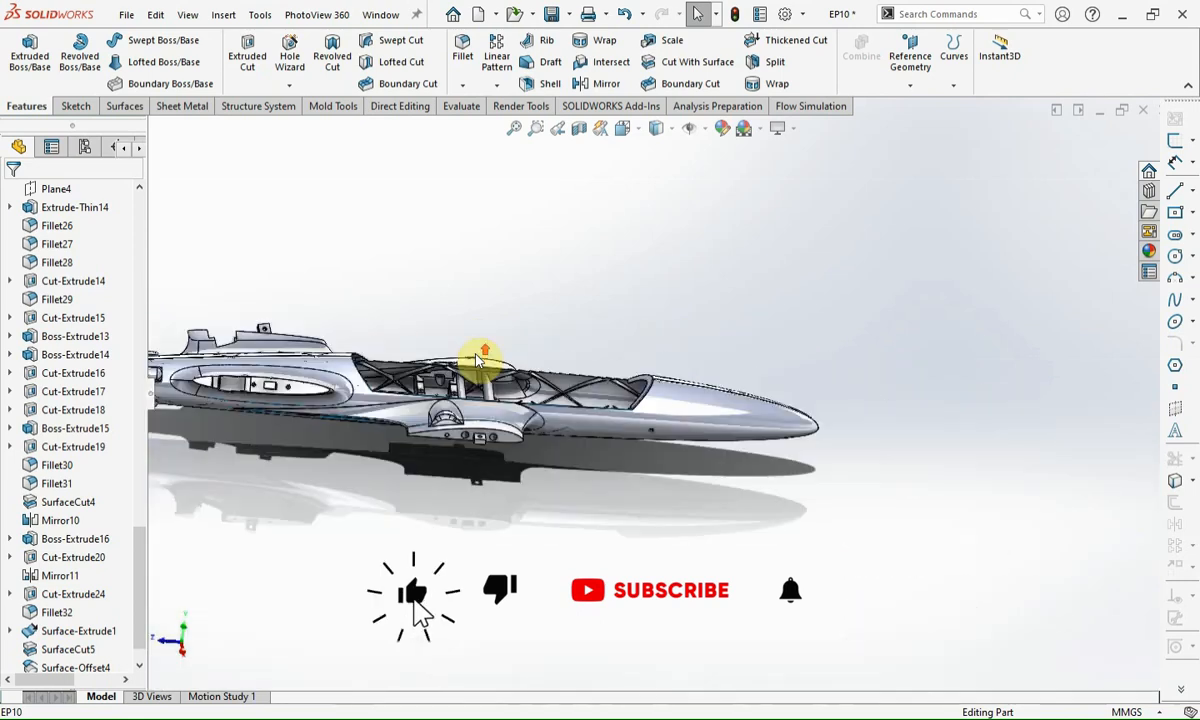
scroll(477, 361, down, 6)
scroll(597, 390, down, 2)
click(597, 390)
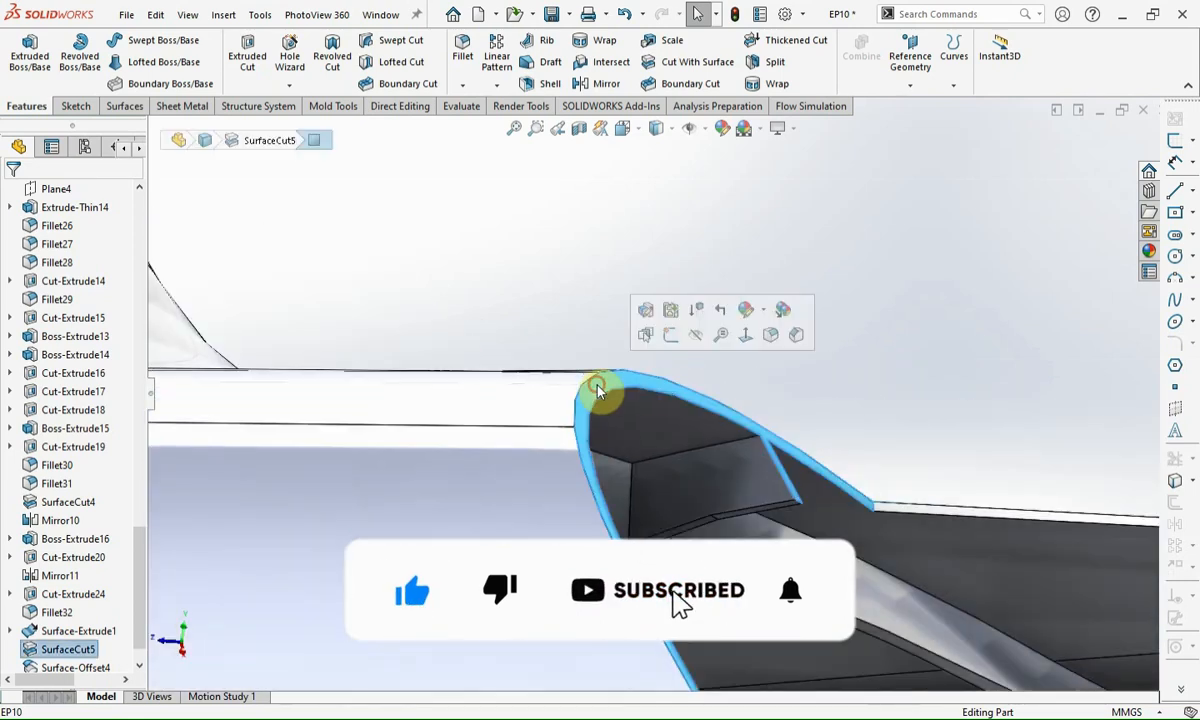
click(1175, 140)
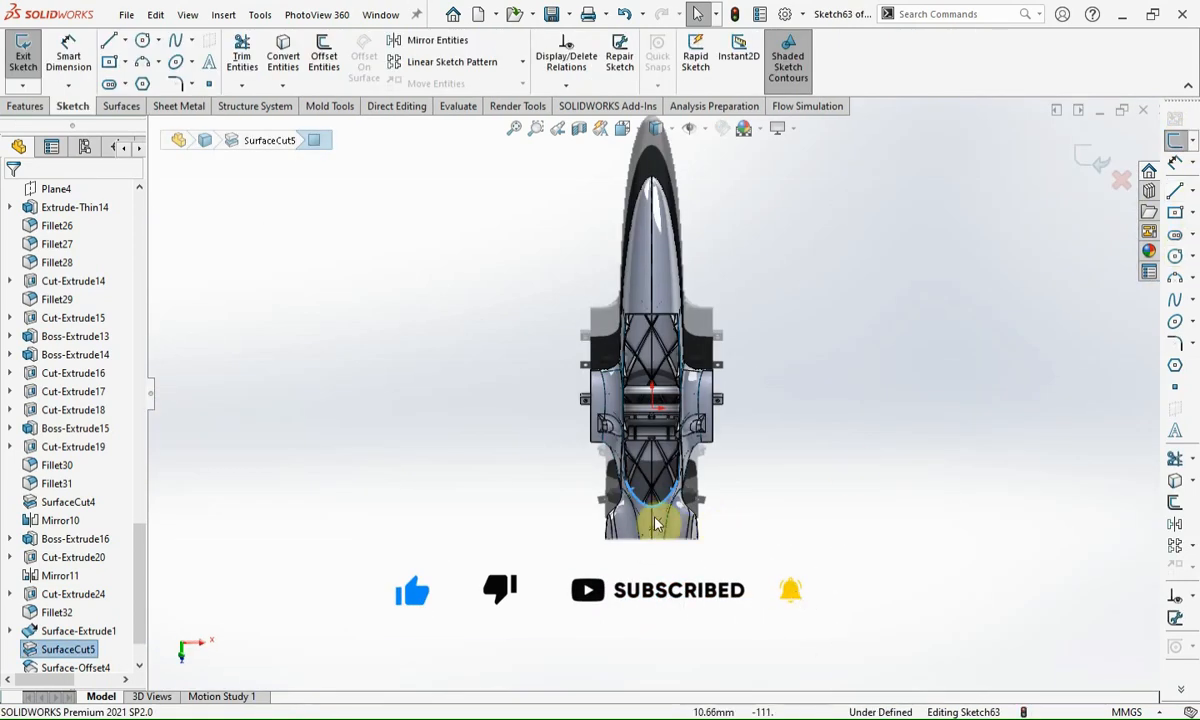
scroll(662, 490, down, 4)
scroll(656, 250, down, 2)
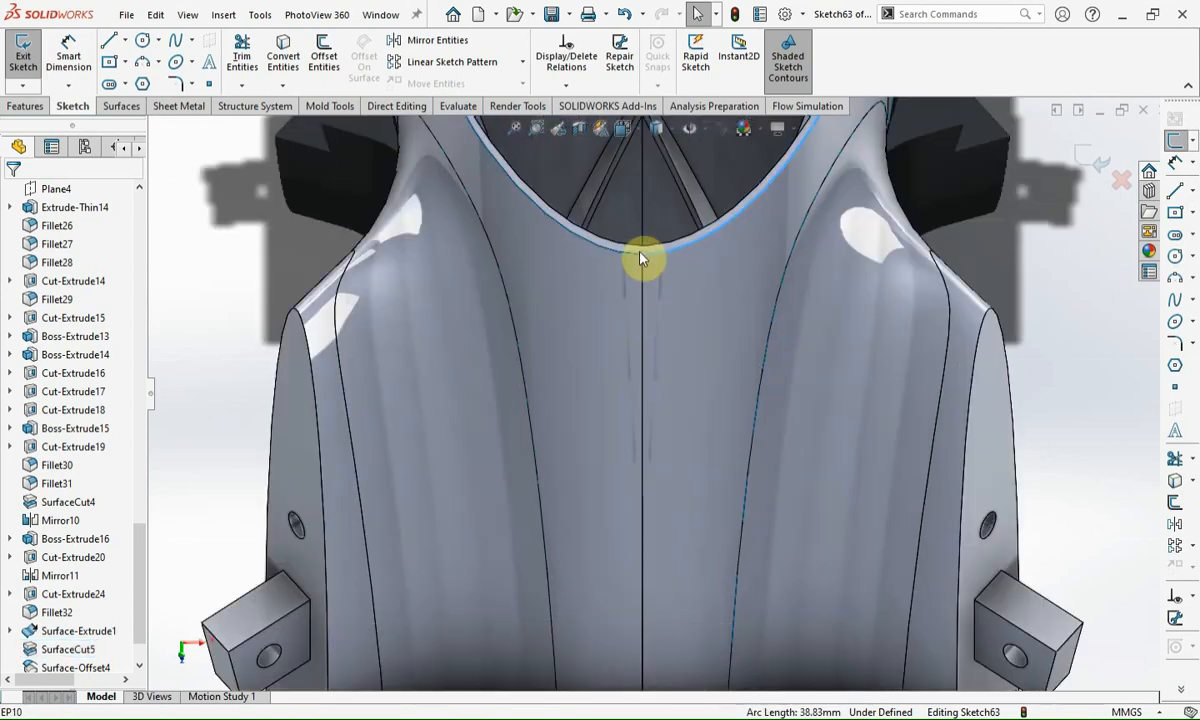
click(621, 254)
click(1175, 483)
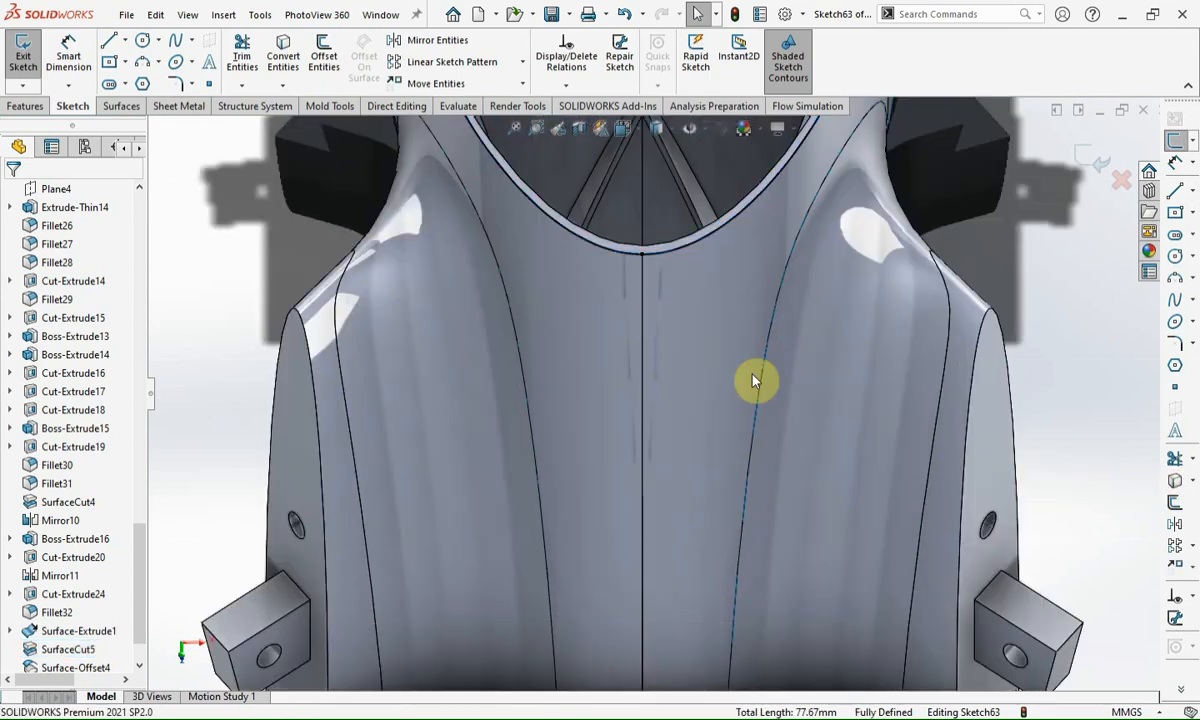
Step: Offset the two converted rear-end curves 6 mm toward the inside of the opening
click(641, 256)
ctrl+click(618, 258)
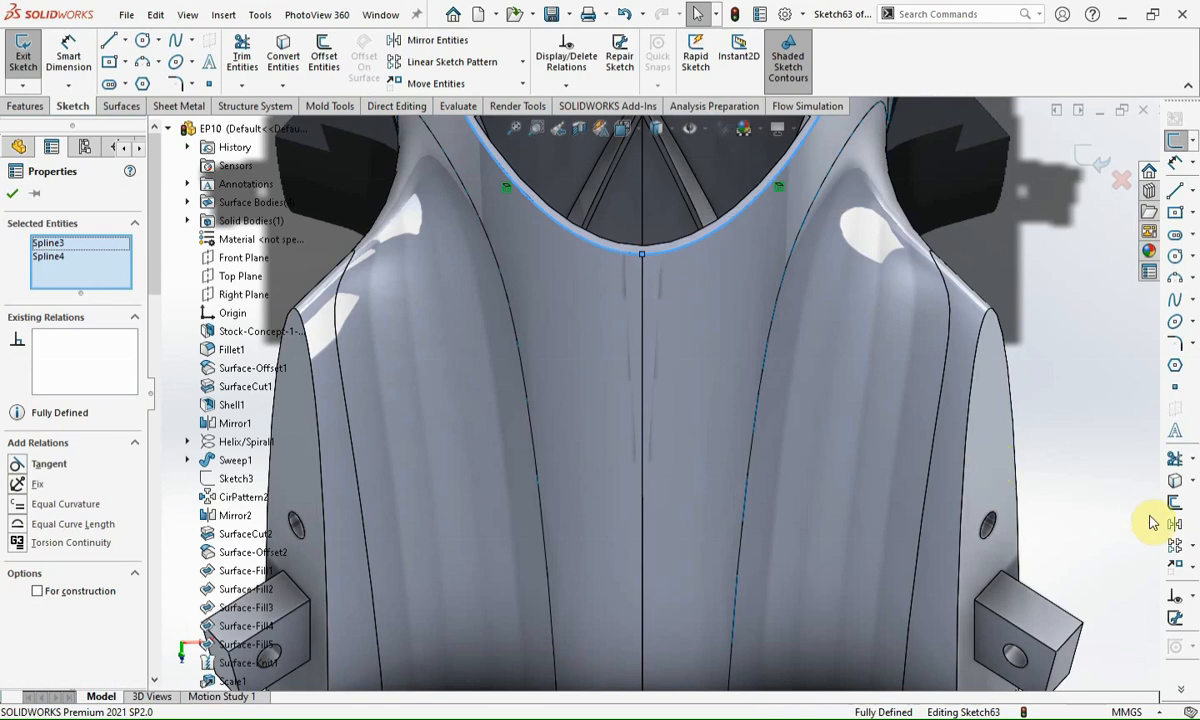
click(1175, 502)
scroll(657, 402, up, 12)
scroll(661, 356, down, 8)
click(13, 195)
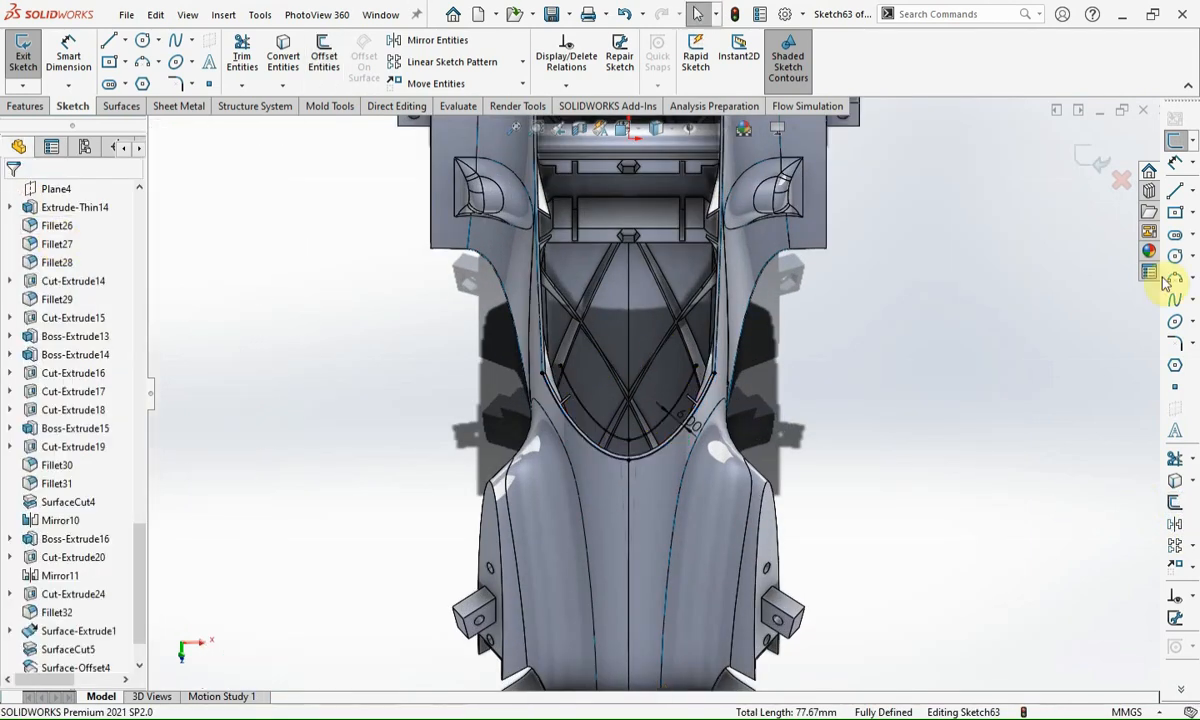
Step: Join the rear-end outer curve to its offset curve with a horizontal line at each end
click(1174, 195)
scroll(635, 407, down, 10)
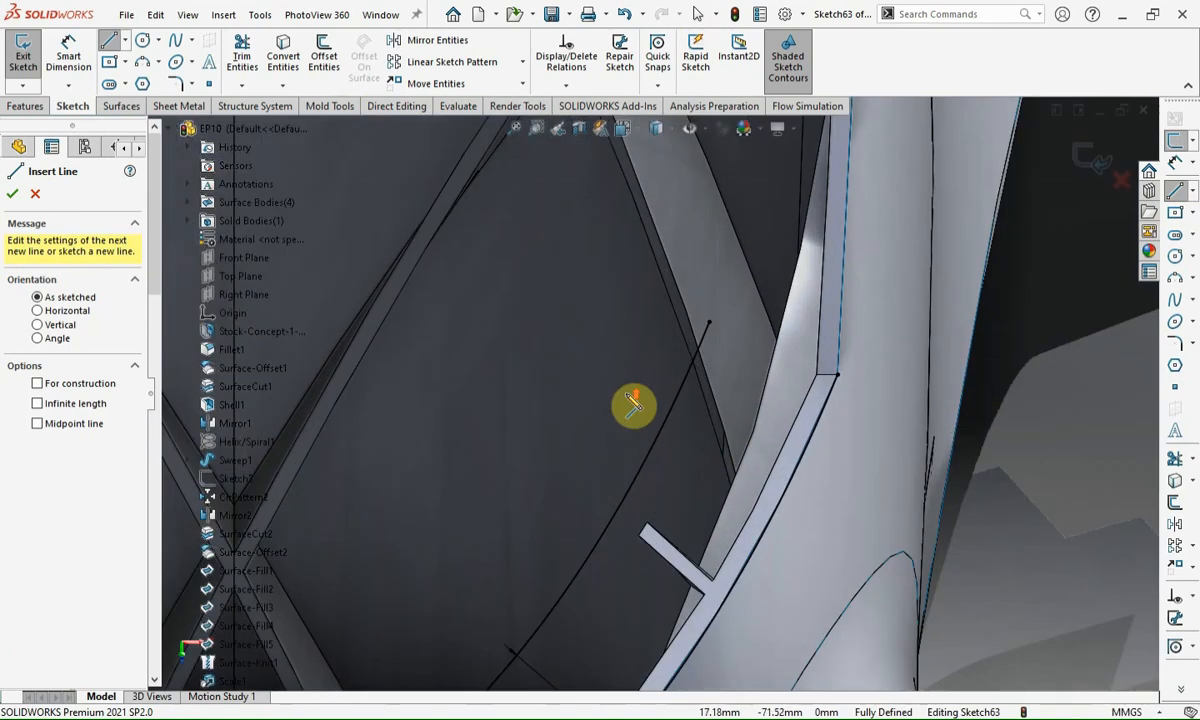
click(837, 377)
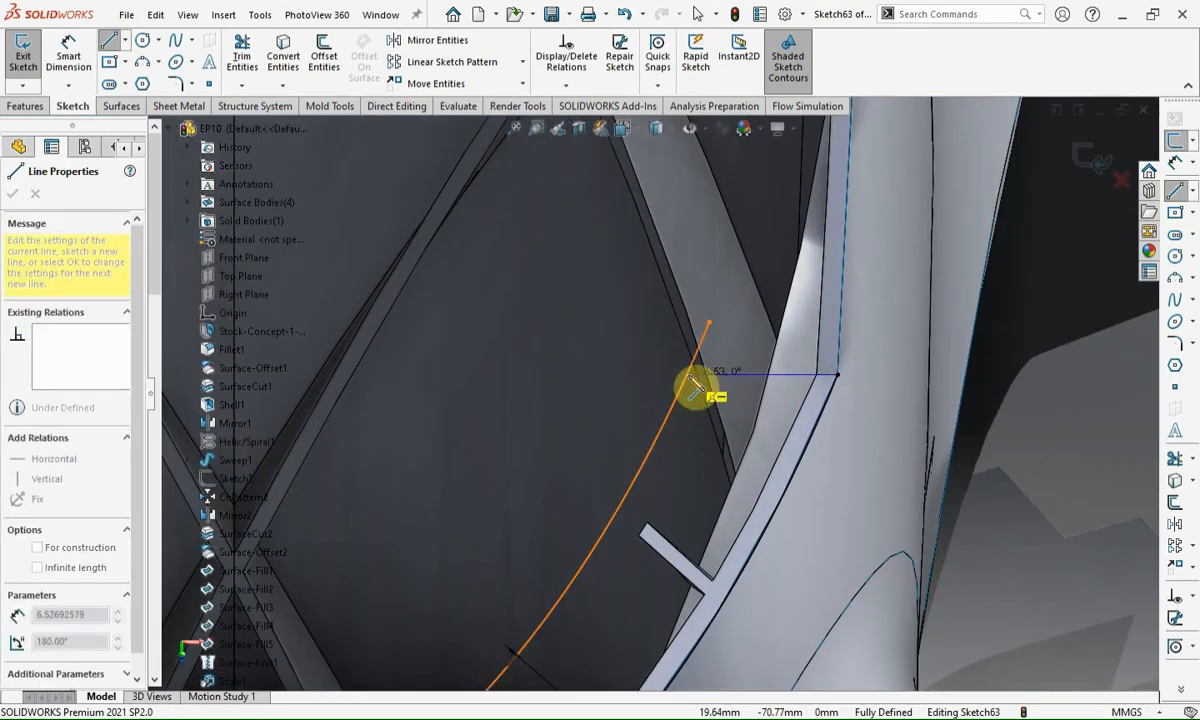
click(690, 377)
key(Escape)
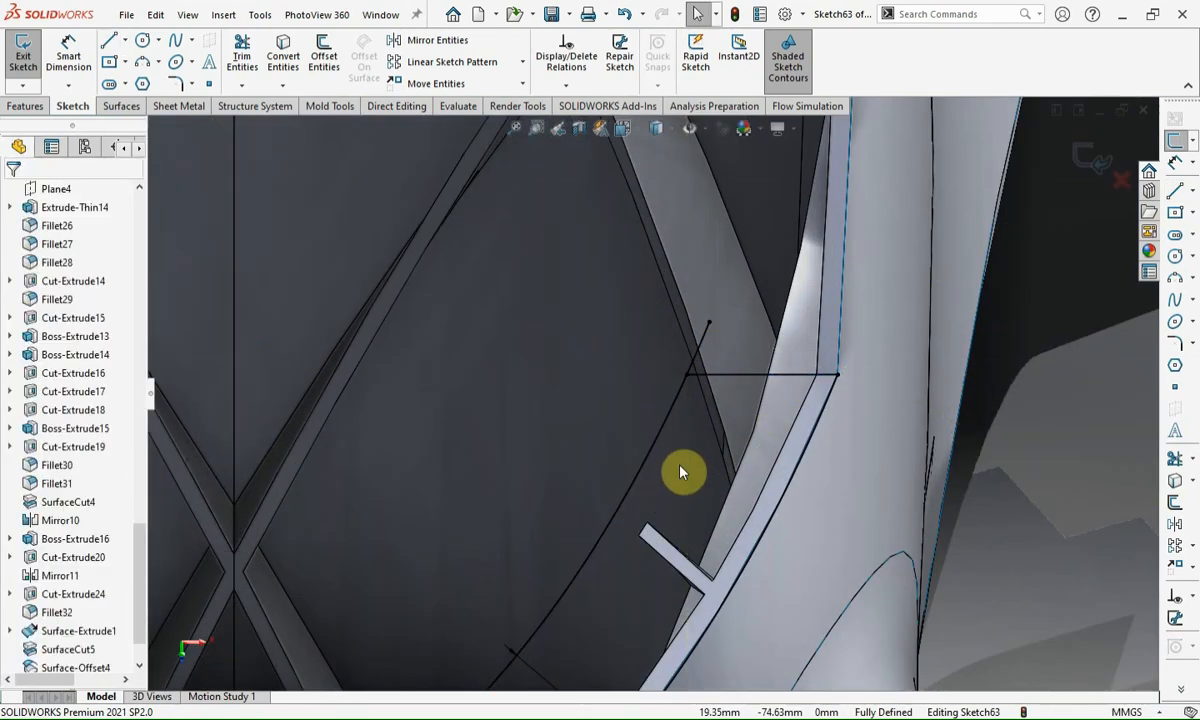
scroll(550, 414, up, 4)
scroll(163, 376, down, 2)
key(l)
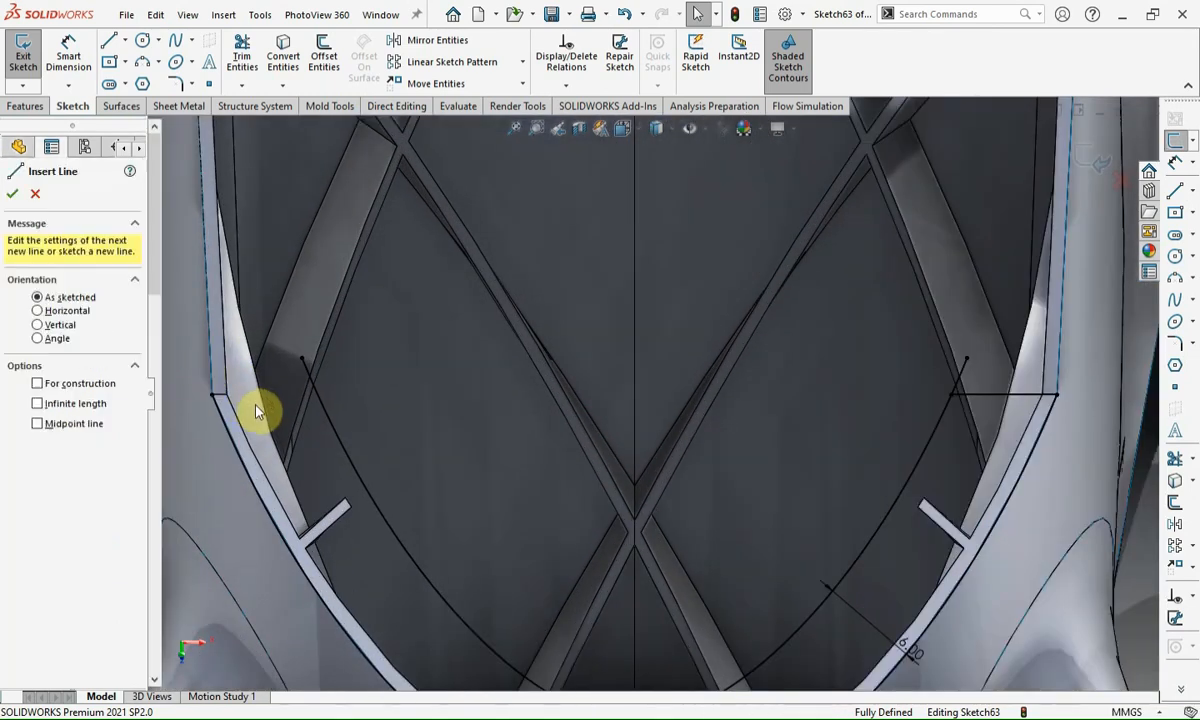
scroll(257, 406, down, 2)
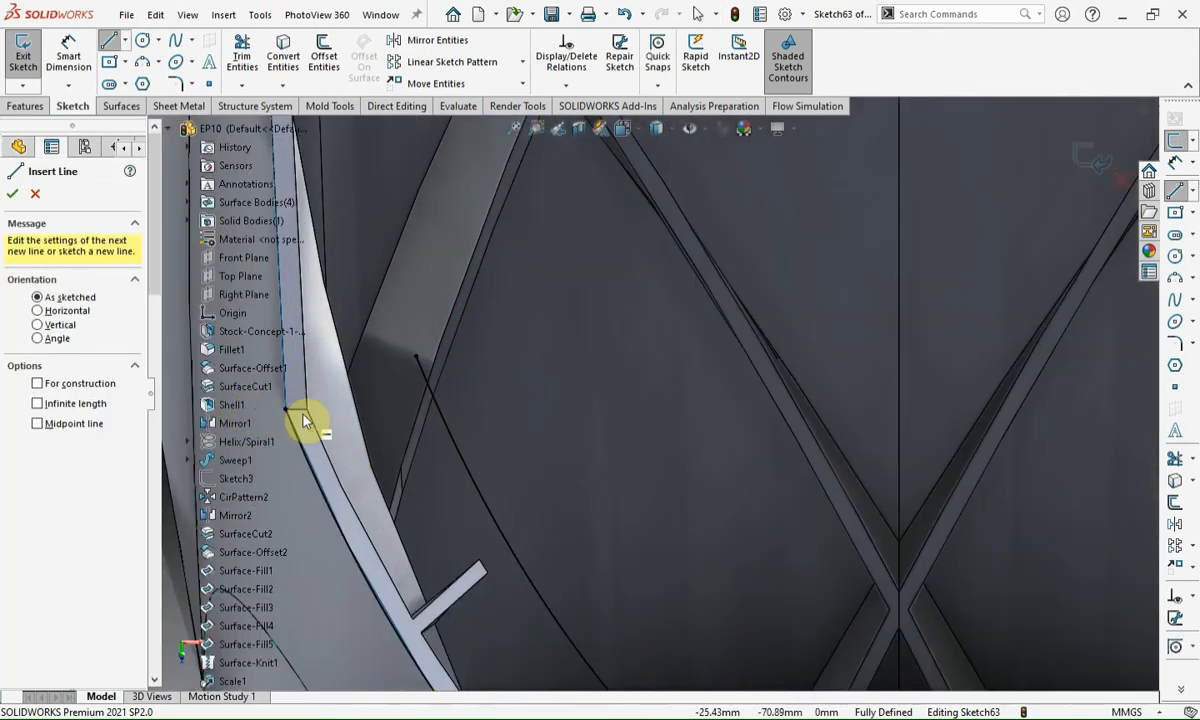
scroll(431, 410, up, 1)
click(347, 406)
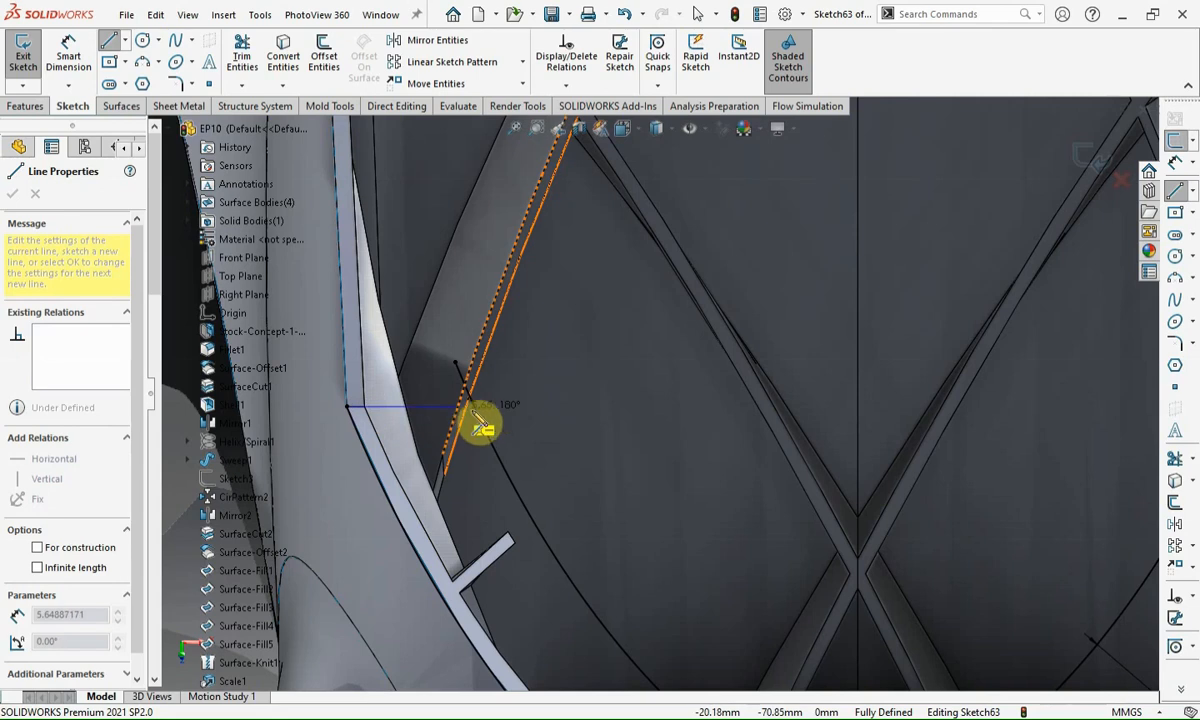
click(470, 406)
key(Escape)
Step: Trim the overhanging ends of the rear-end offset curve beyond the horizontal lines
click(1175, 459)
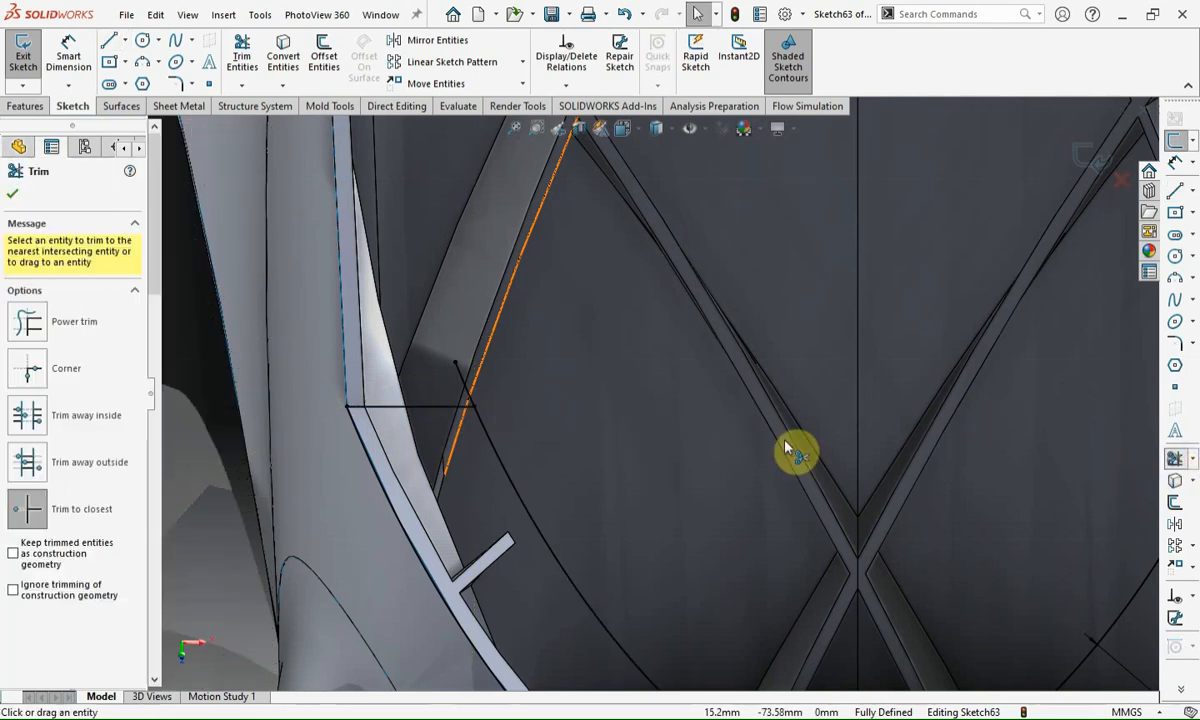
scroll(509, 404, up, 4)
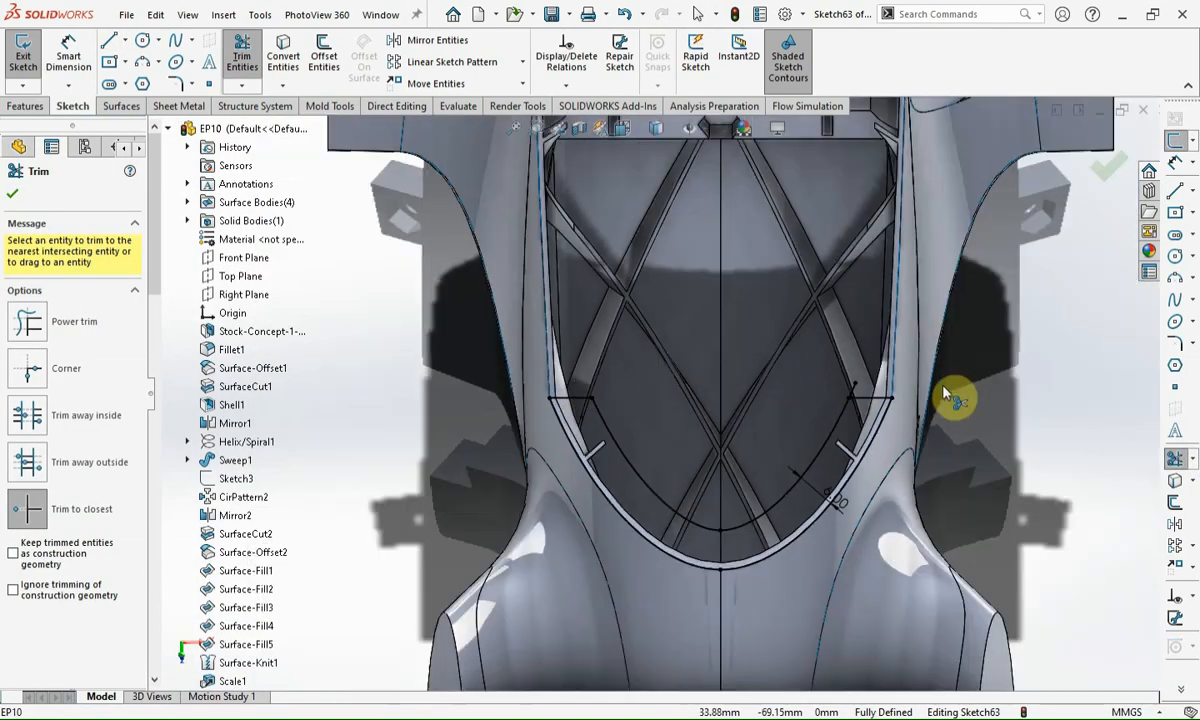
click(858, 393)
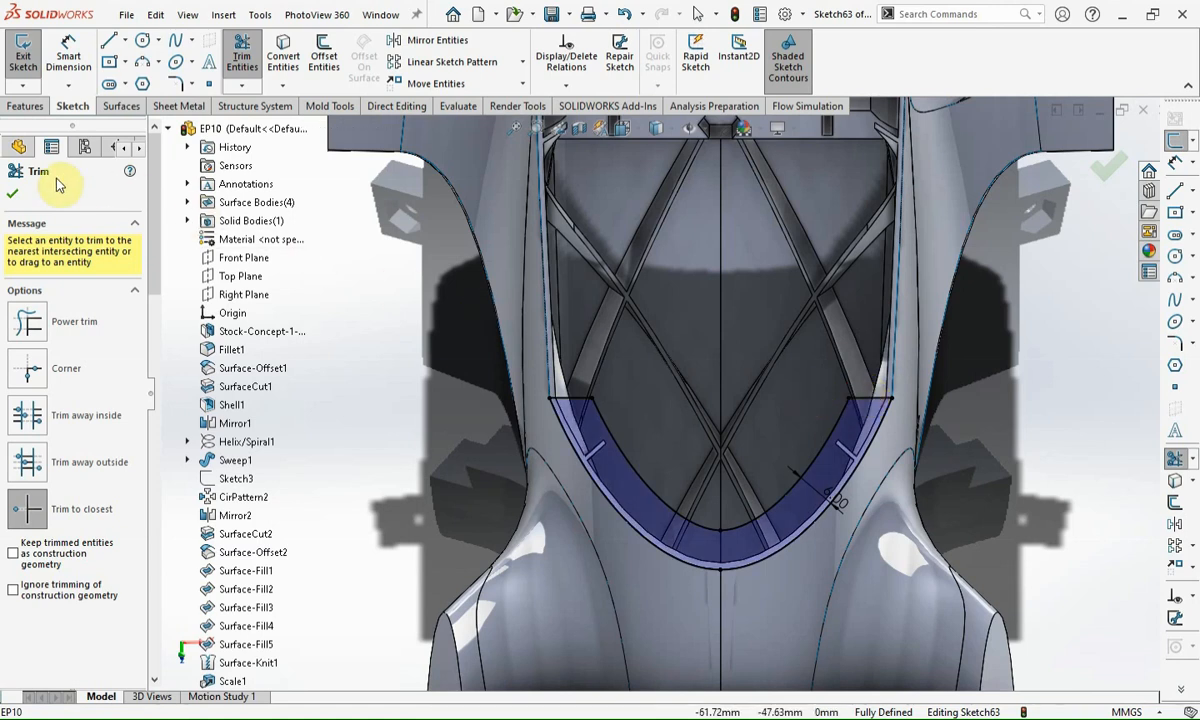
Step: Extrude the rear-end flange profile Blind 1 mm, using the Front Plane as direction, reversed toward the rear, with Merge result on
click(25, 106)
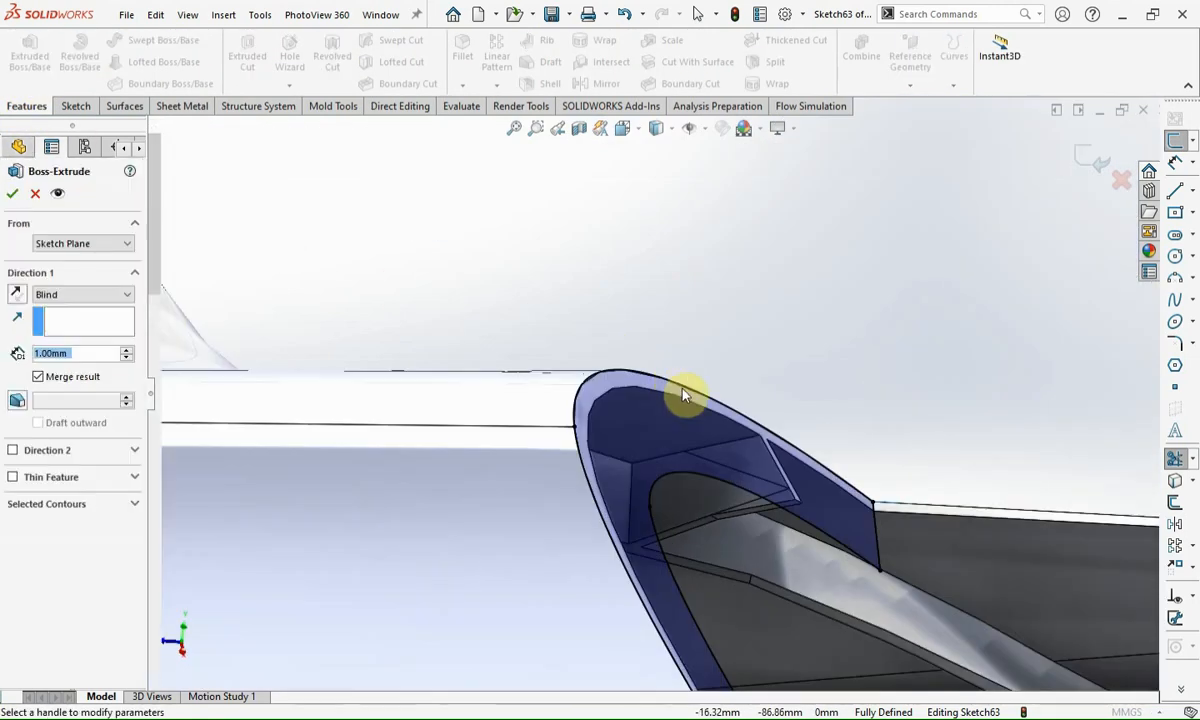
click(228, 259)
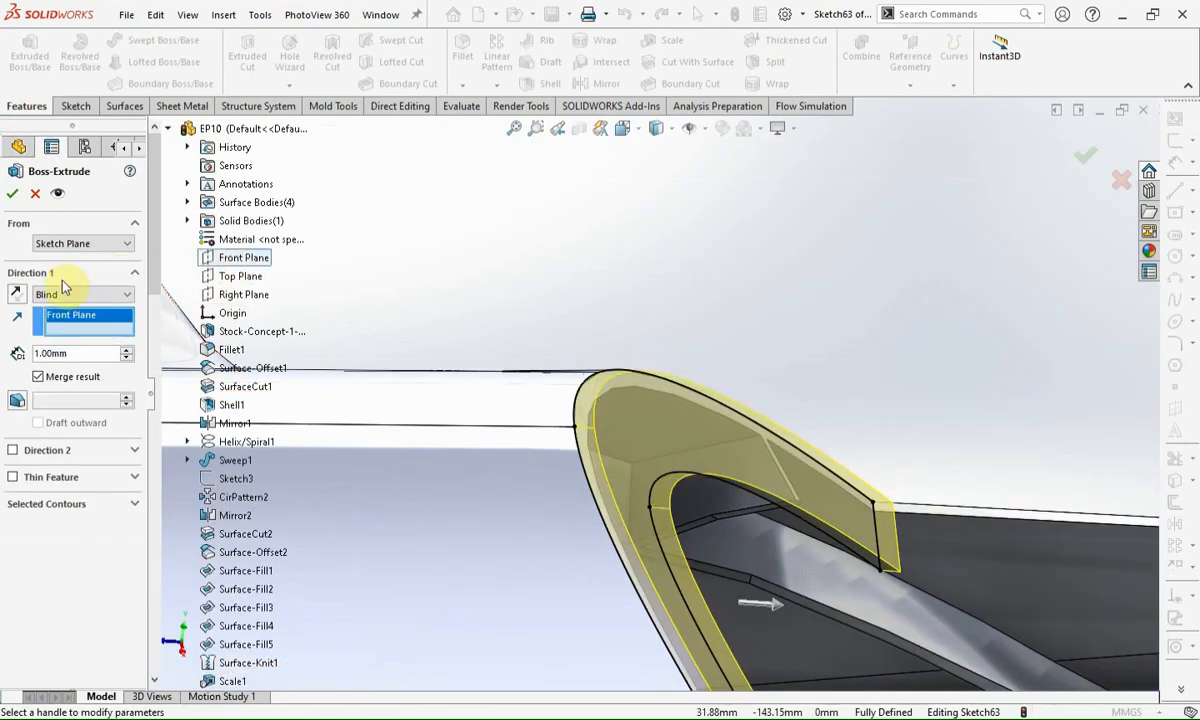
click(16, 295)
click(11, 194)
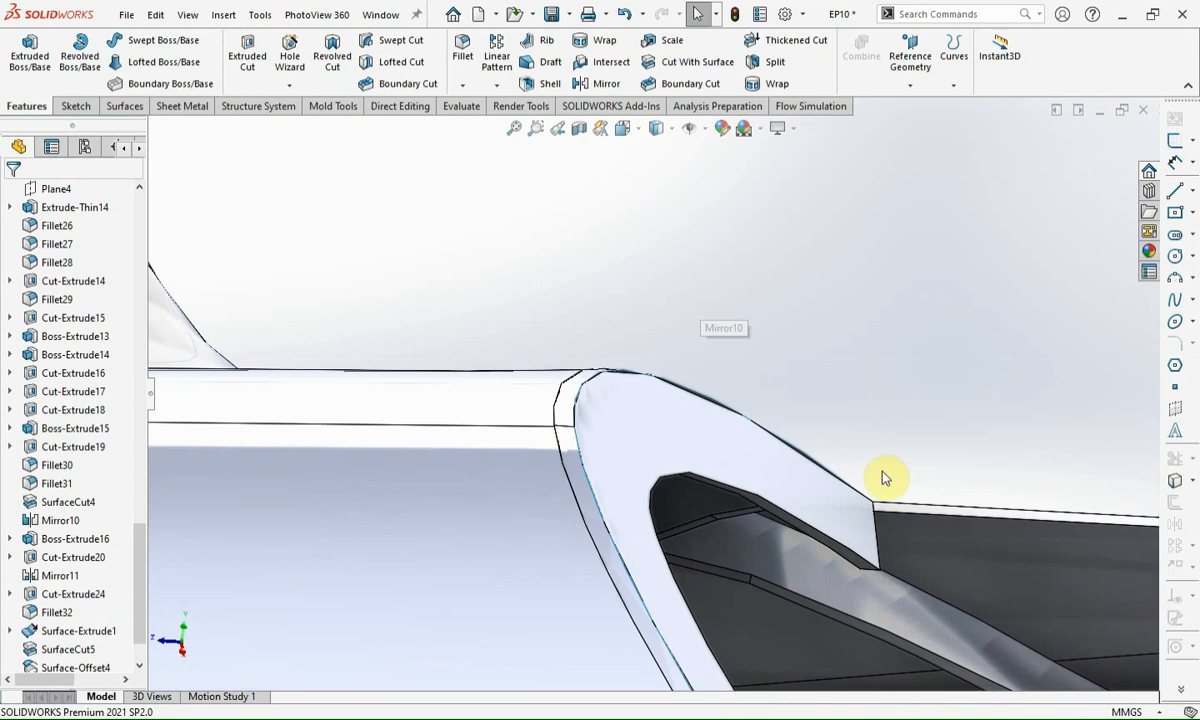
Step: Sketch on the flat cut face along the opening's long side and convert the outer edges of one side into sketch entities
click(887, 514)
click(1178, 138)
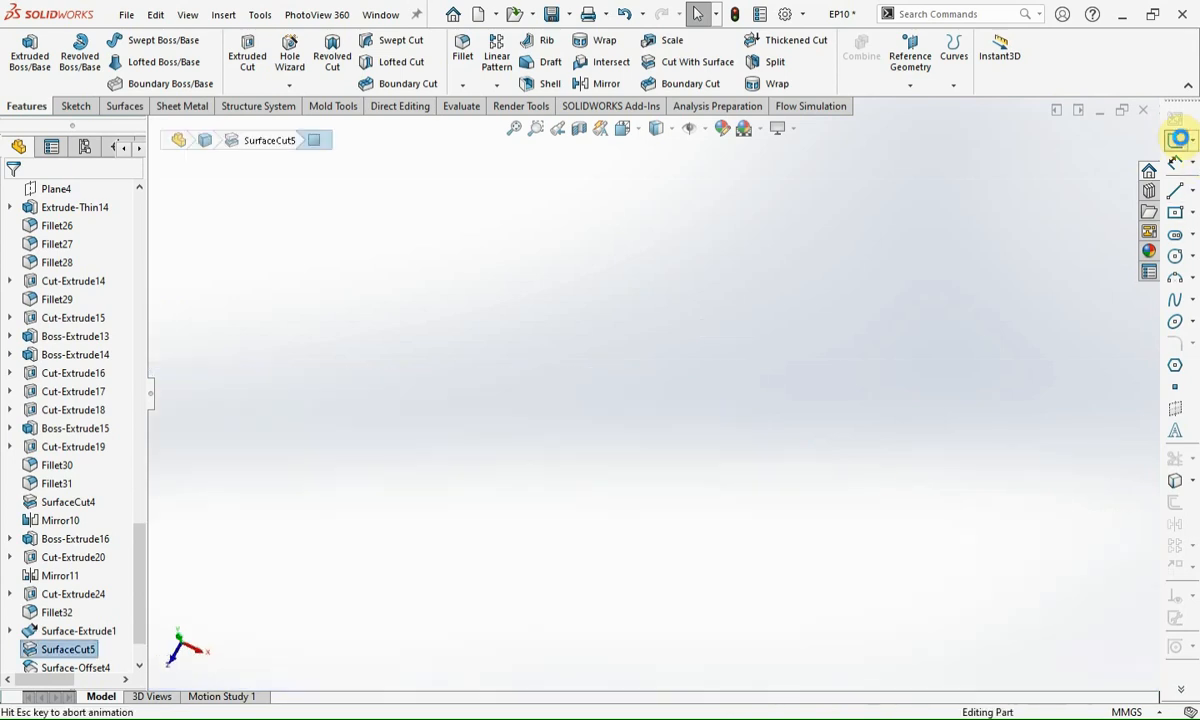
scroll(645, 400, down, 5)
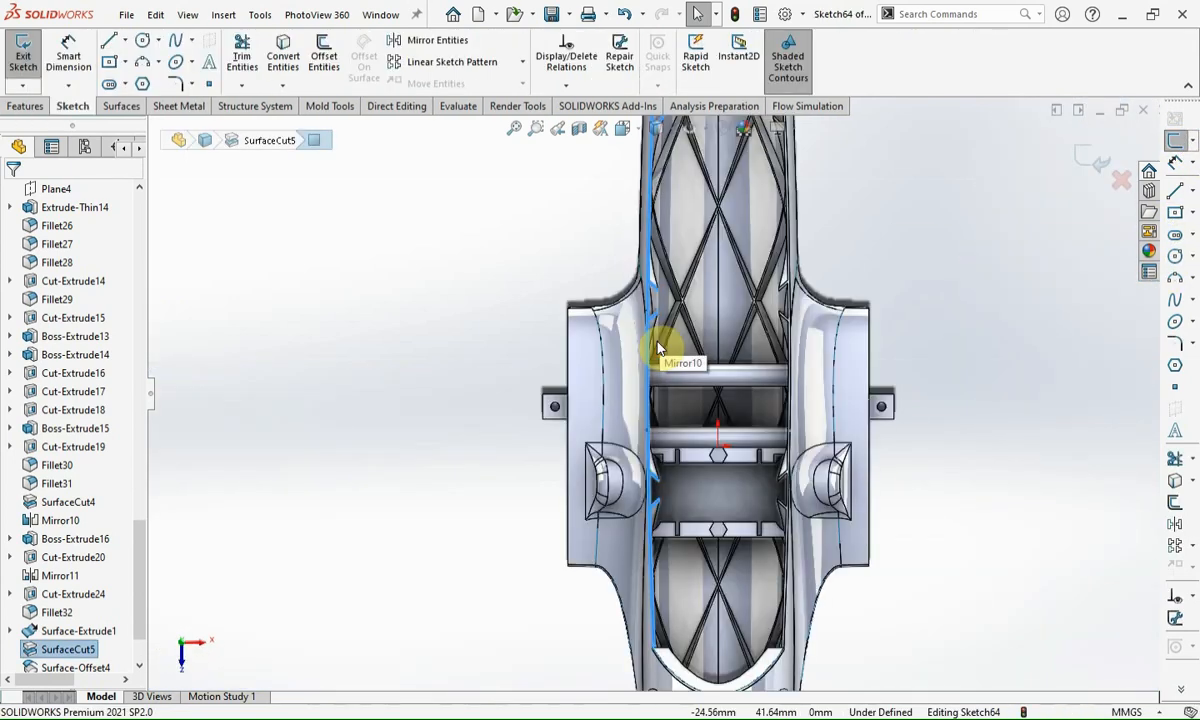
scroll(725, 360, down, 4)
scroll(660, 378, up, 2)
click(603, 394)
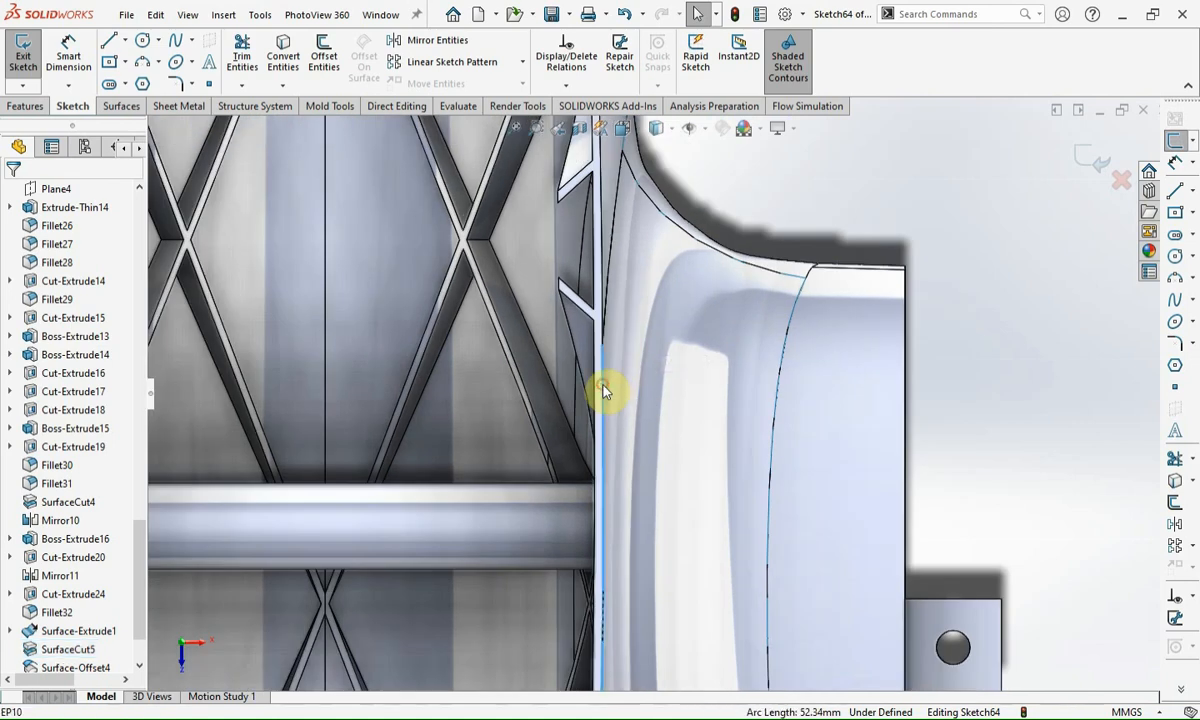
ctrl+click(603, 252)
scroll(620, 285, up, 8)
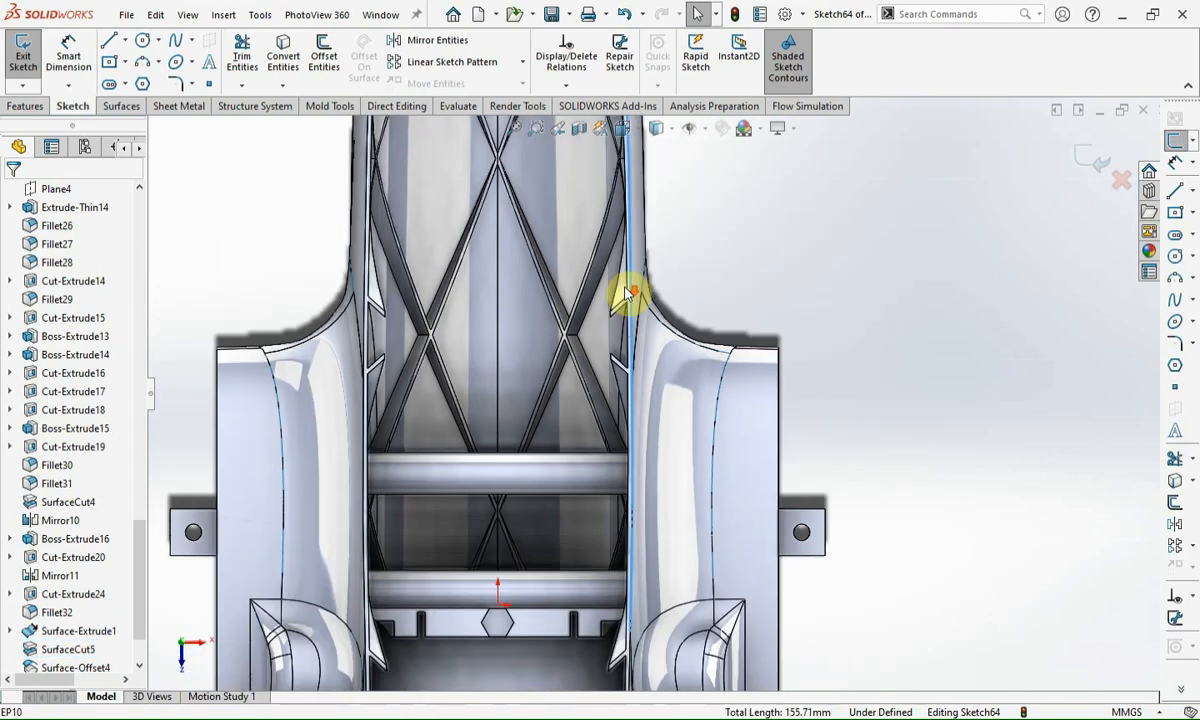
scroll(645, 513, down, 5)
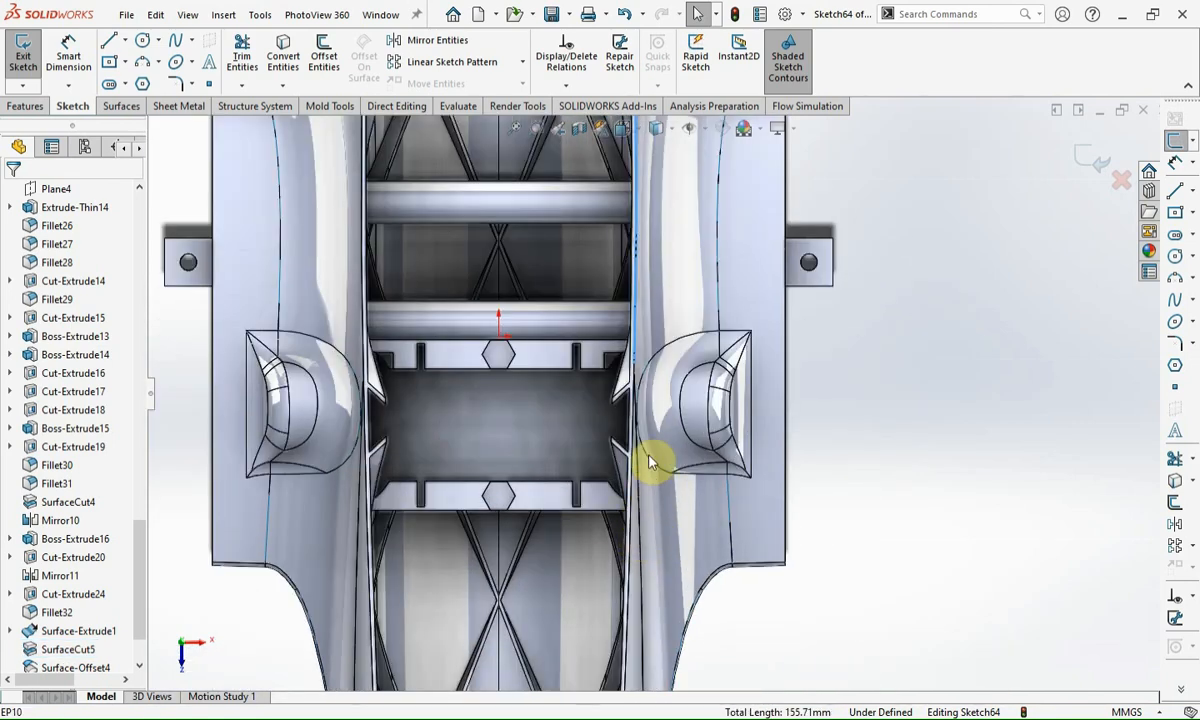
scroll(648, 462, down, 4)
scroll(622, 448, up, 6)
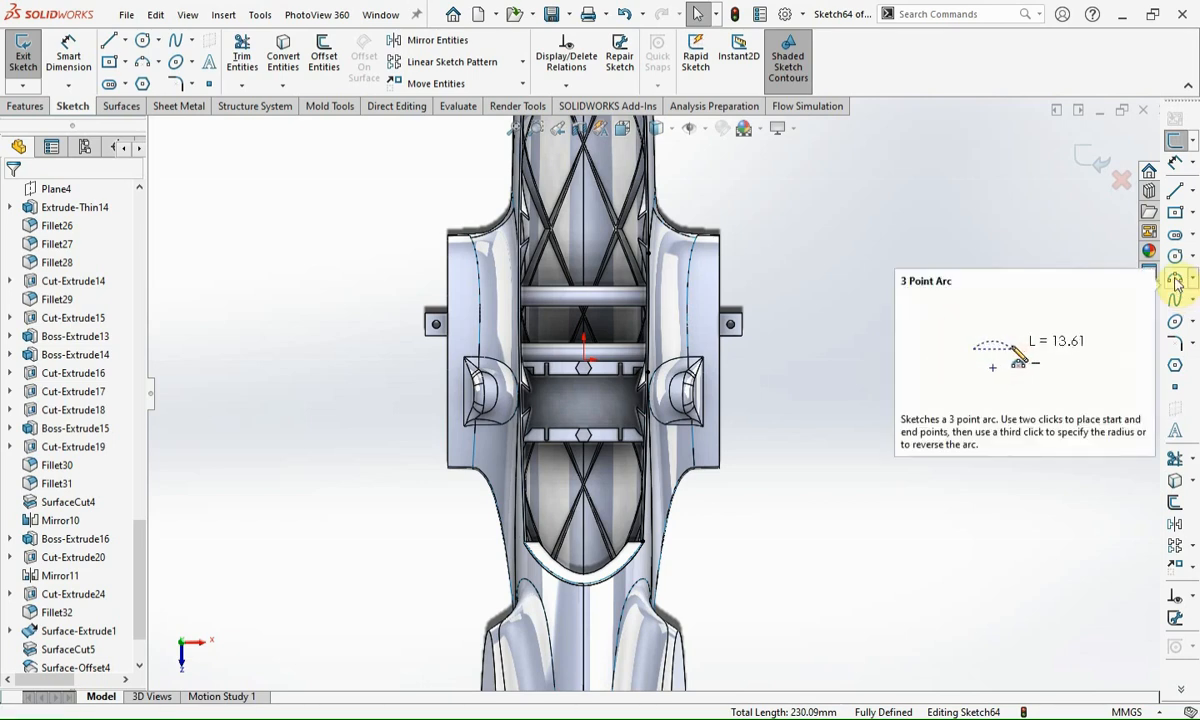
Step: Show hidden lines and trace the end outline of the rear flange with connected lines from the converted edge to the flange's inner corner
click(670, 132)
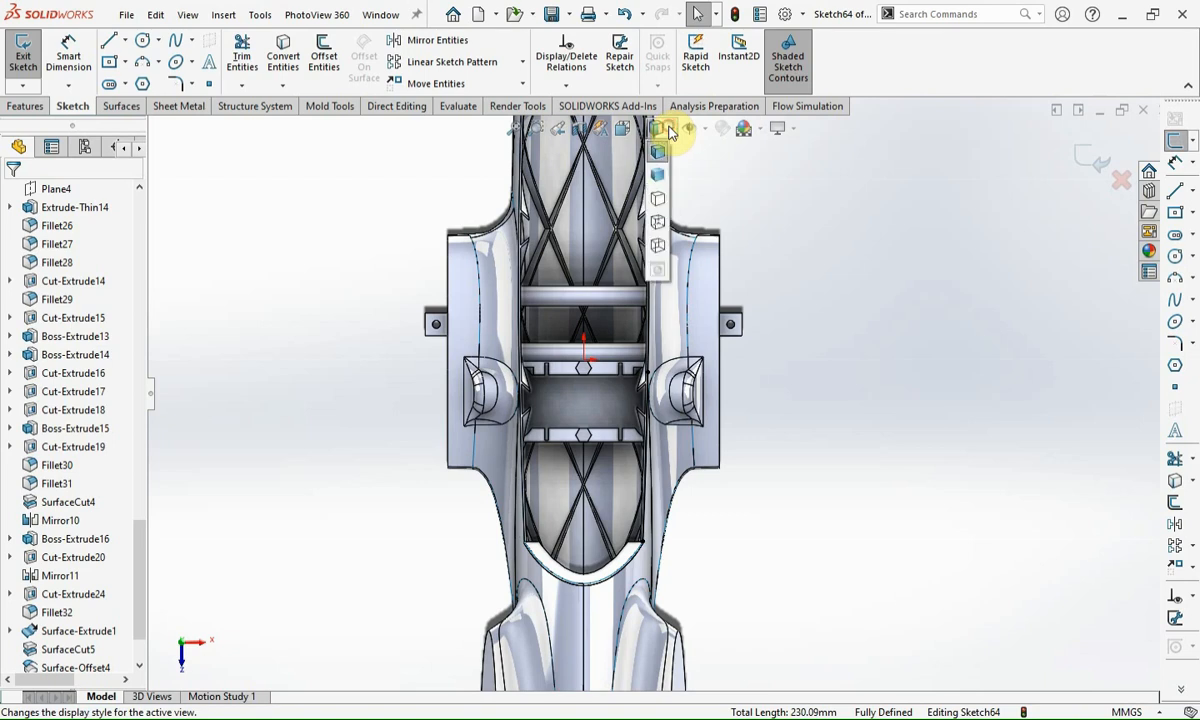
click(667, 231)
scroll(645, 552, down, 10)
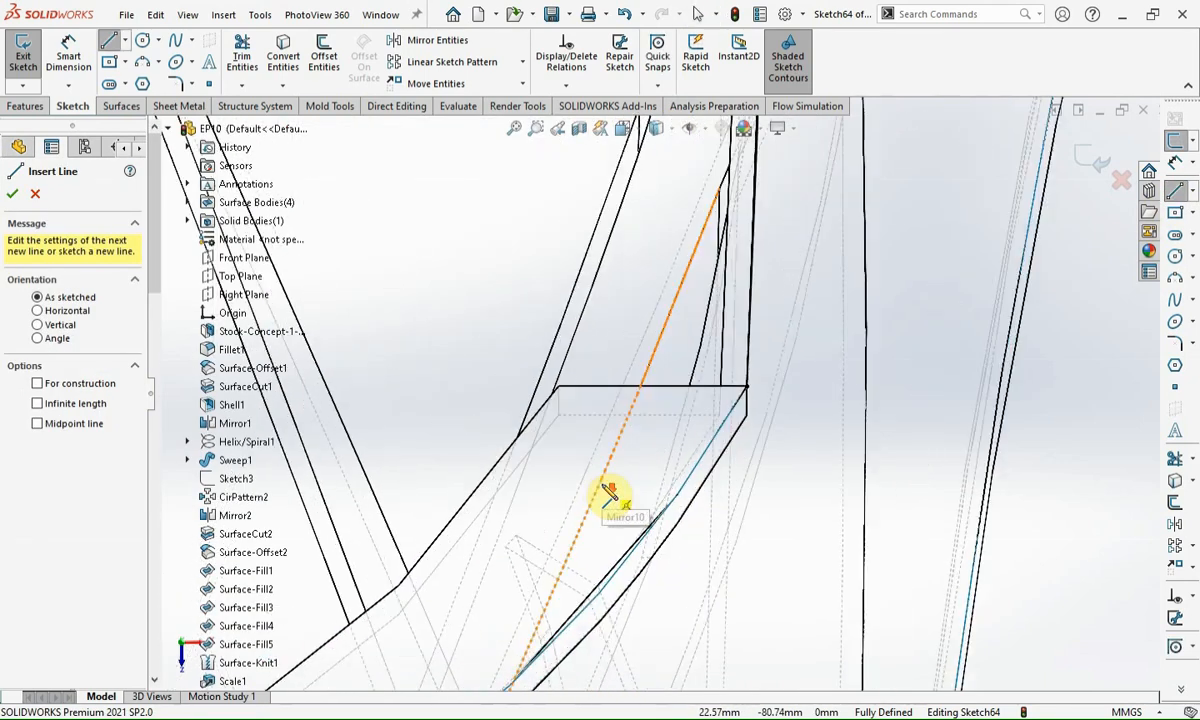
click(745, 413)
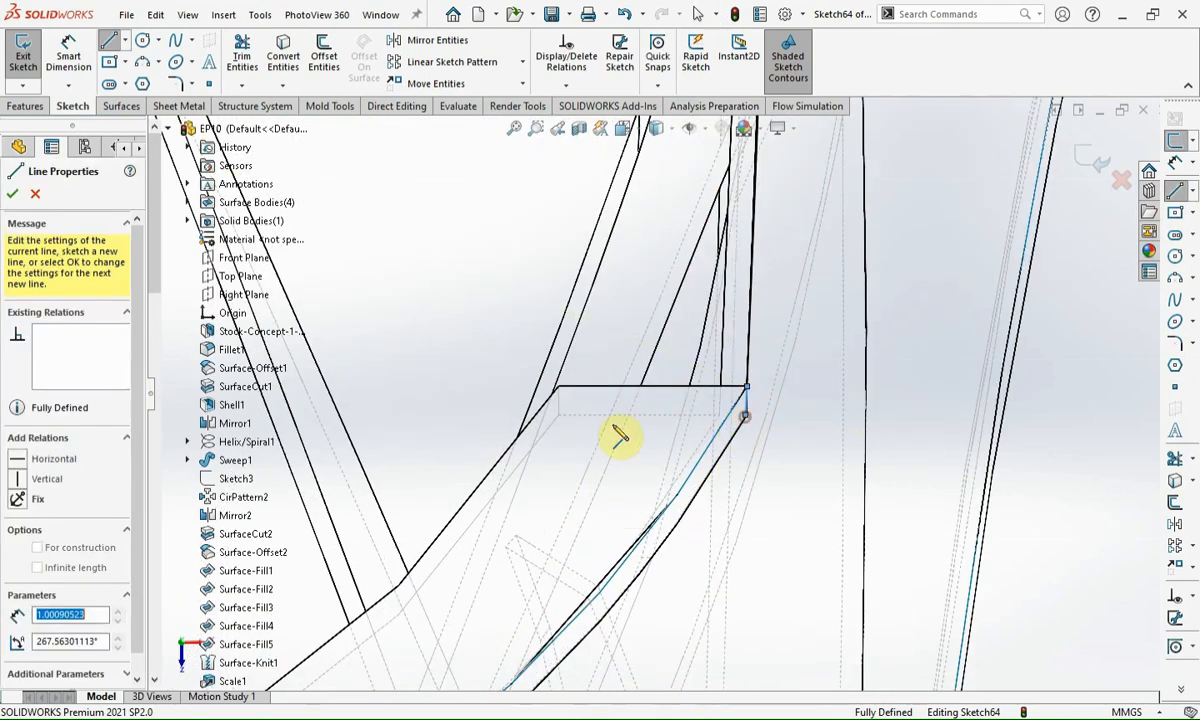
click(560, 412)
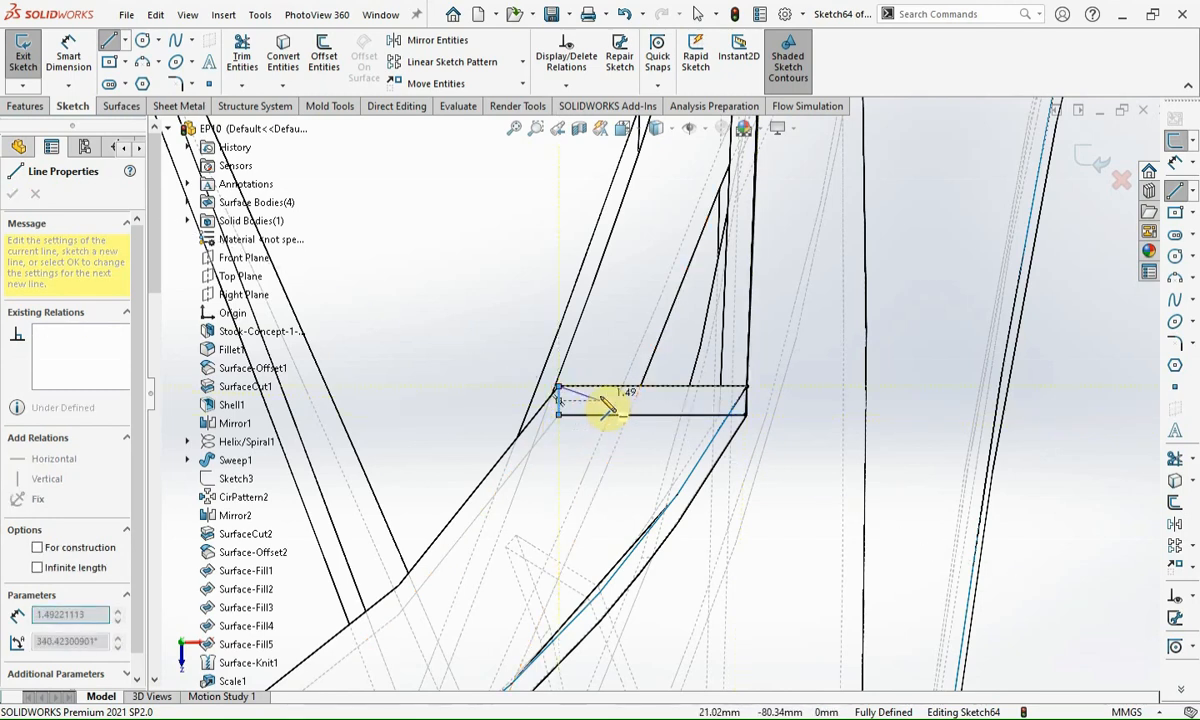
key(Escape)
Step: Trace the end outline of the nose-end flange with connected lines from the converted edge to the flange's inner corner
scroll(610, 410, up, 4)
scroll(640, 260, up, 8)
scroll(650, 230, down, 7)
scroll(656, 407, down, 5)
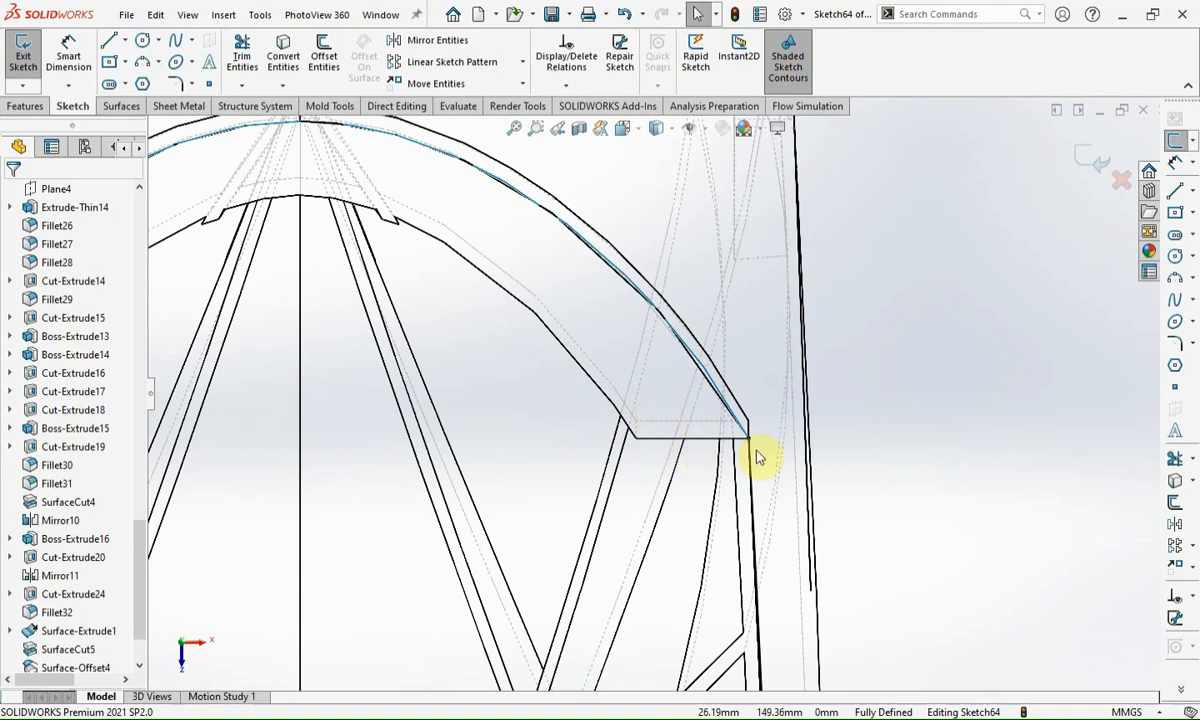
key(l)
click(748, 422)
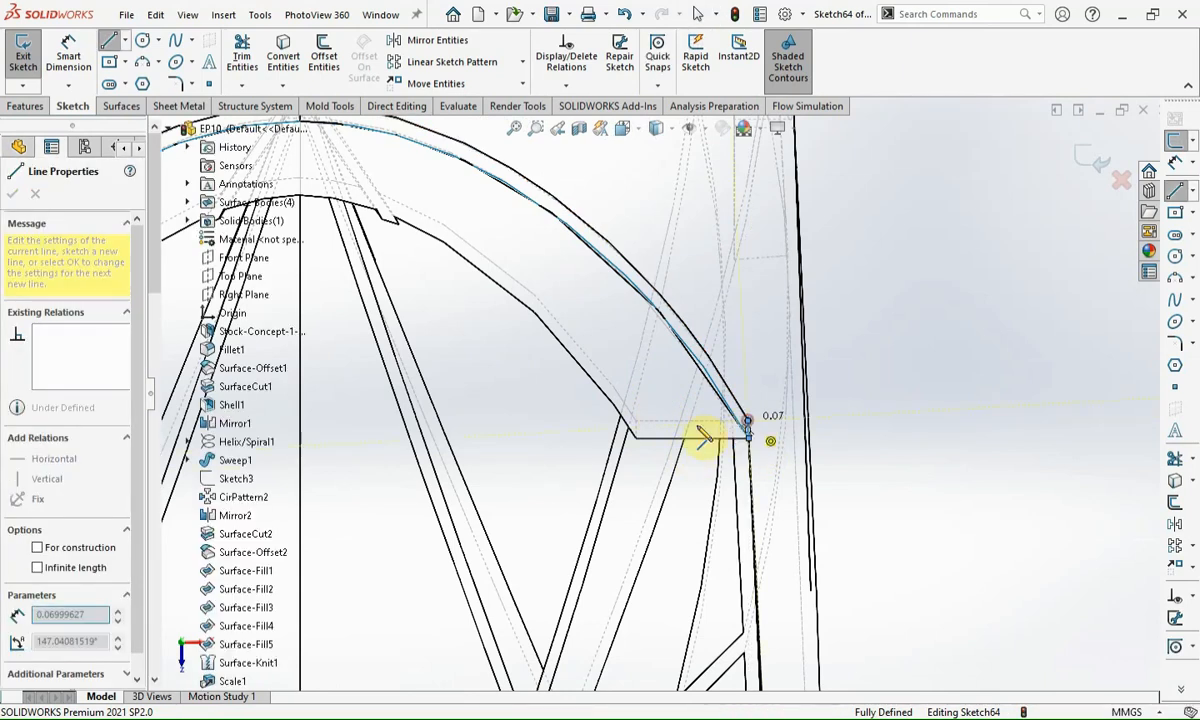
click(636, 422)
click(636, 439)
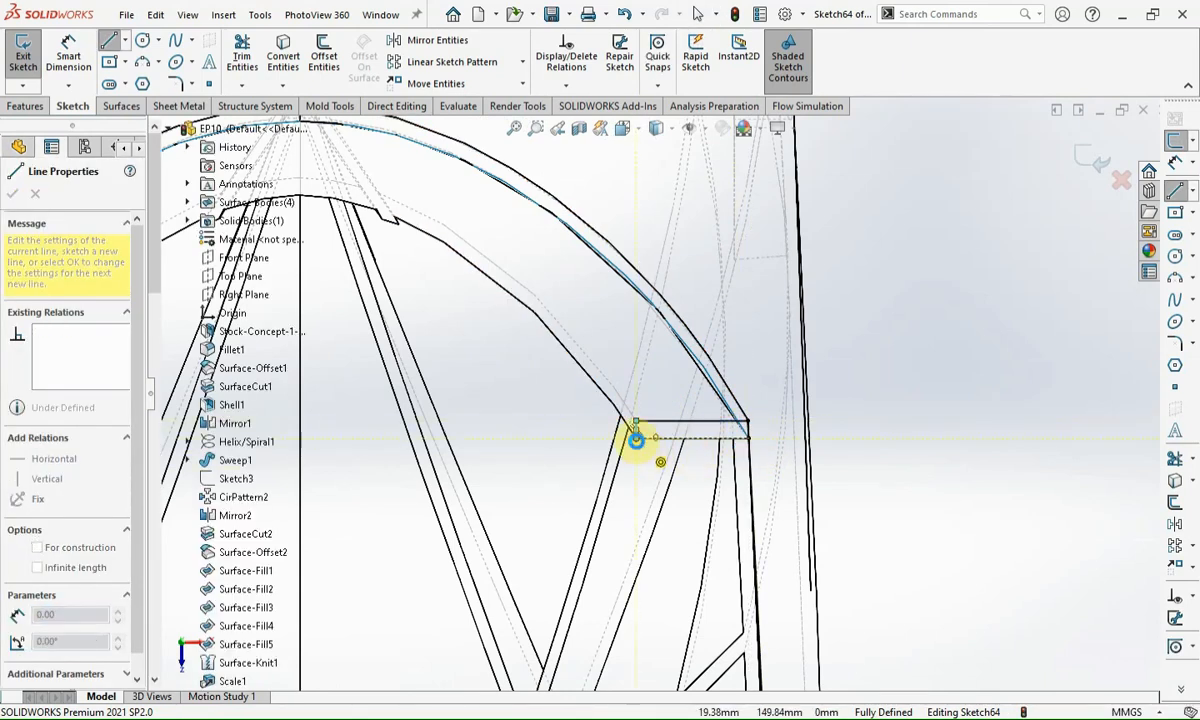
key(Escape)
Step: Draw a three-point arc between the inner corners of the nose and rear flanges to close the side flange profile
click(1175, 277)
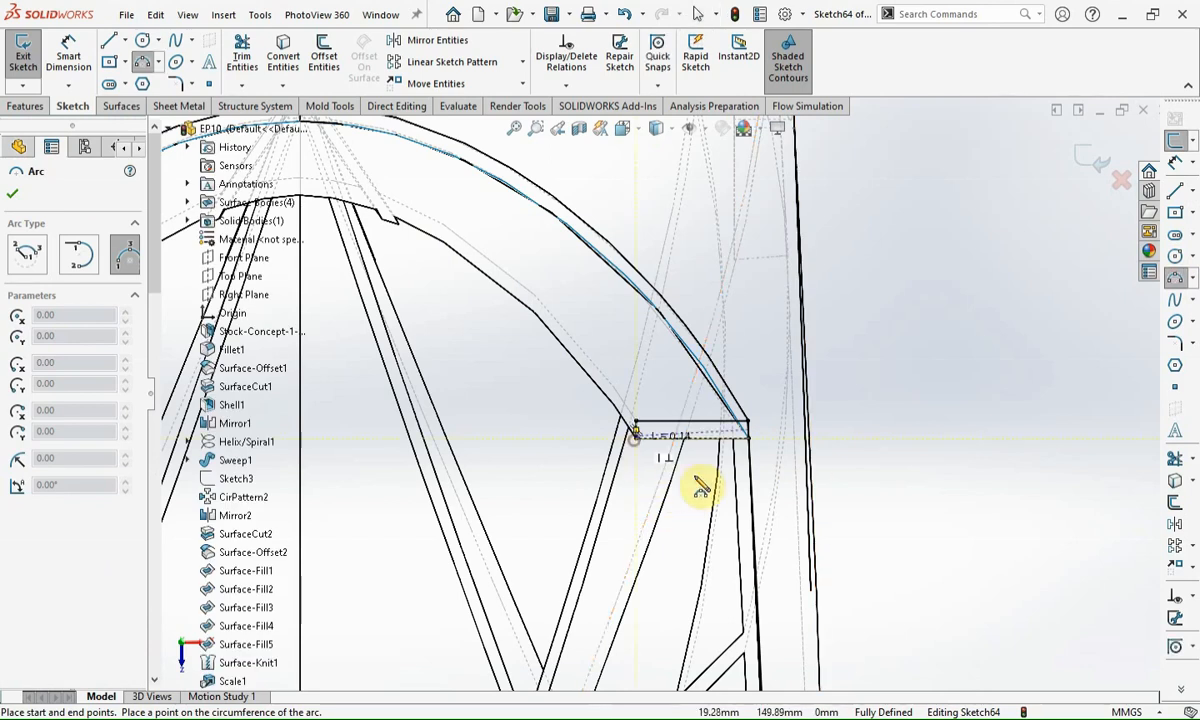
scroll(700, 487, up, 6)
scroll(718, 528, down, 6)
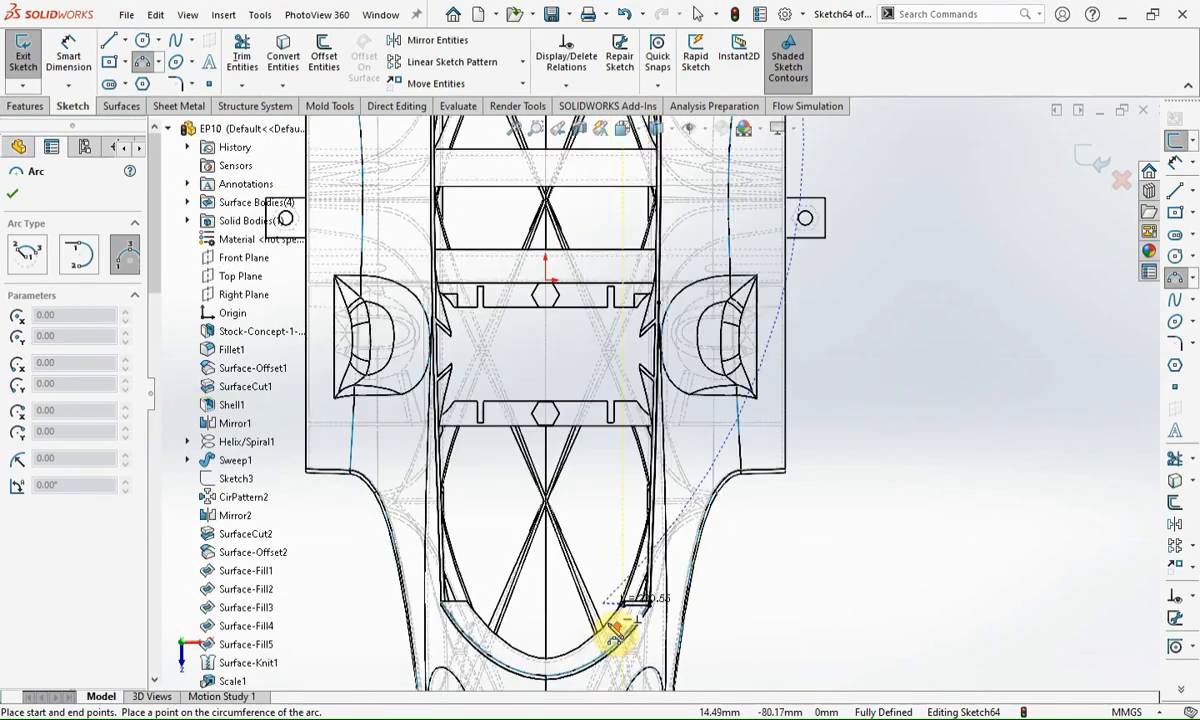
scroll(617, 628, down, 5)
click(670, 485)
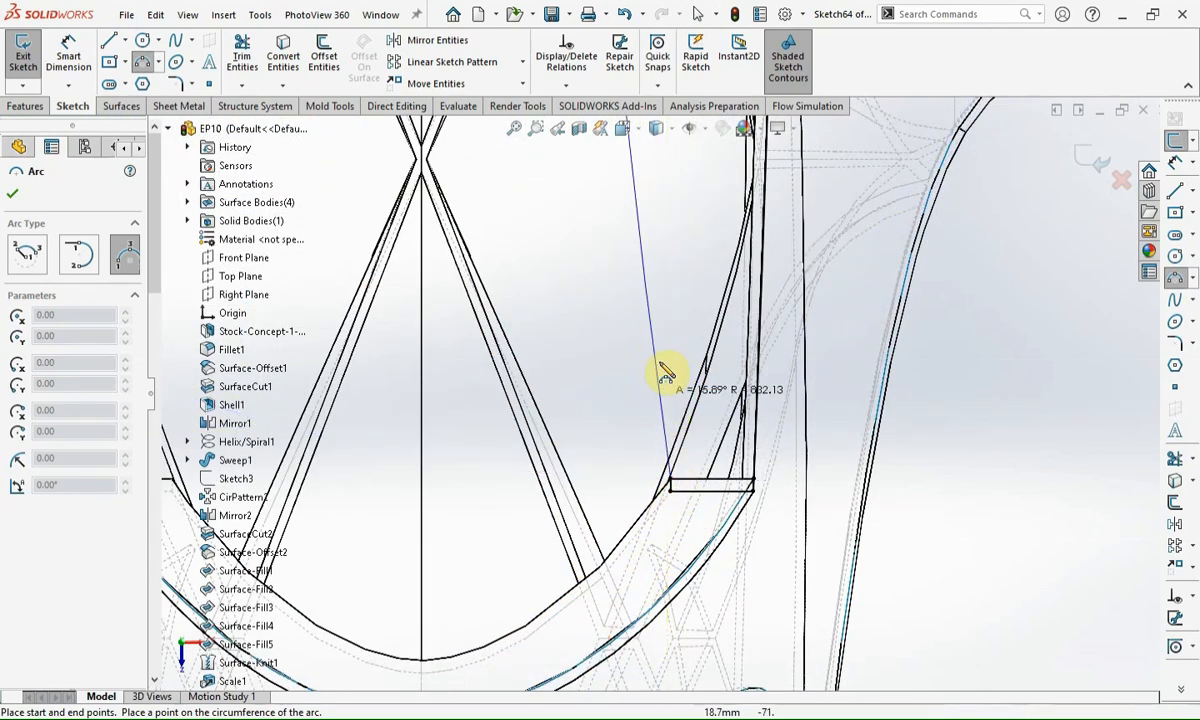
click(700, 279)
Step: Dimension the inner arc of the side flange profile with a radius of 1800 mm
key(d)
click(702, 291)
click(658, 280)
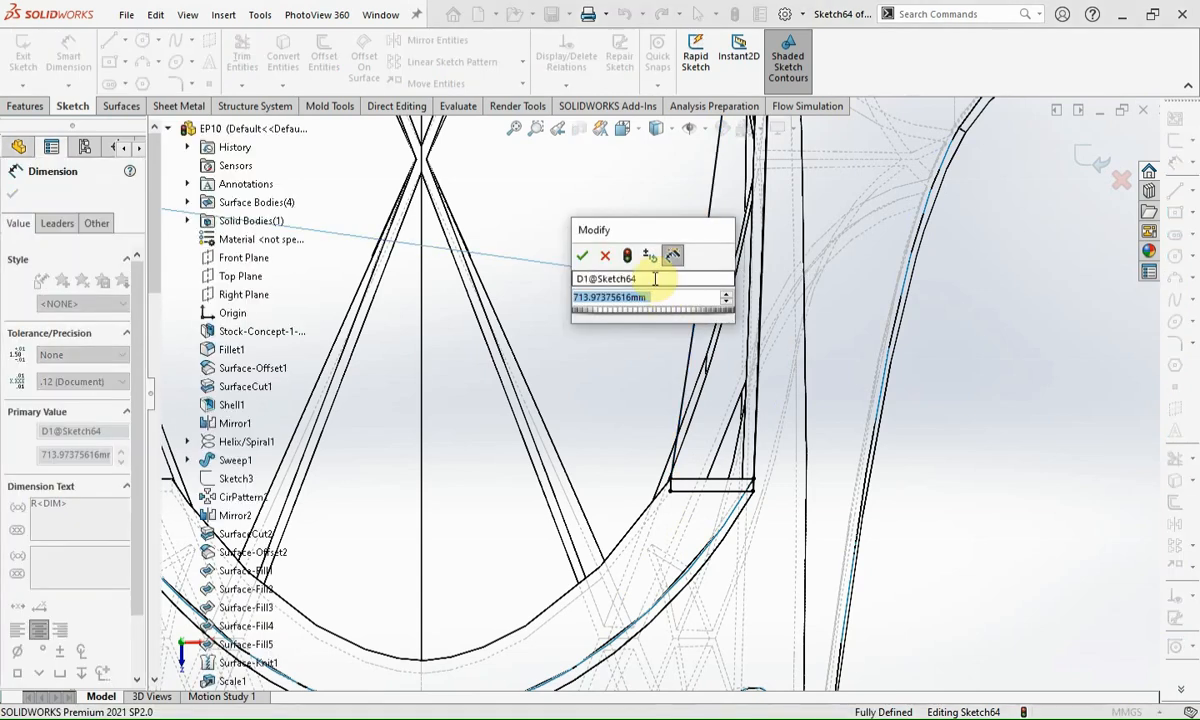
text(600)
key(Return)
Step: Draw a construction centerline along the hull's symmetry axis, starting at the middle of the tail end
scroll(758, 463, up, 10)
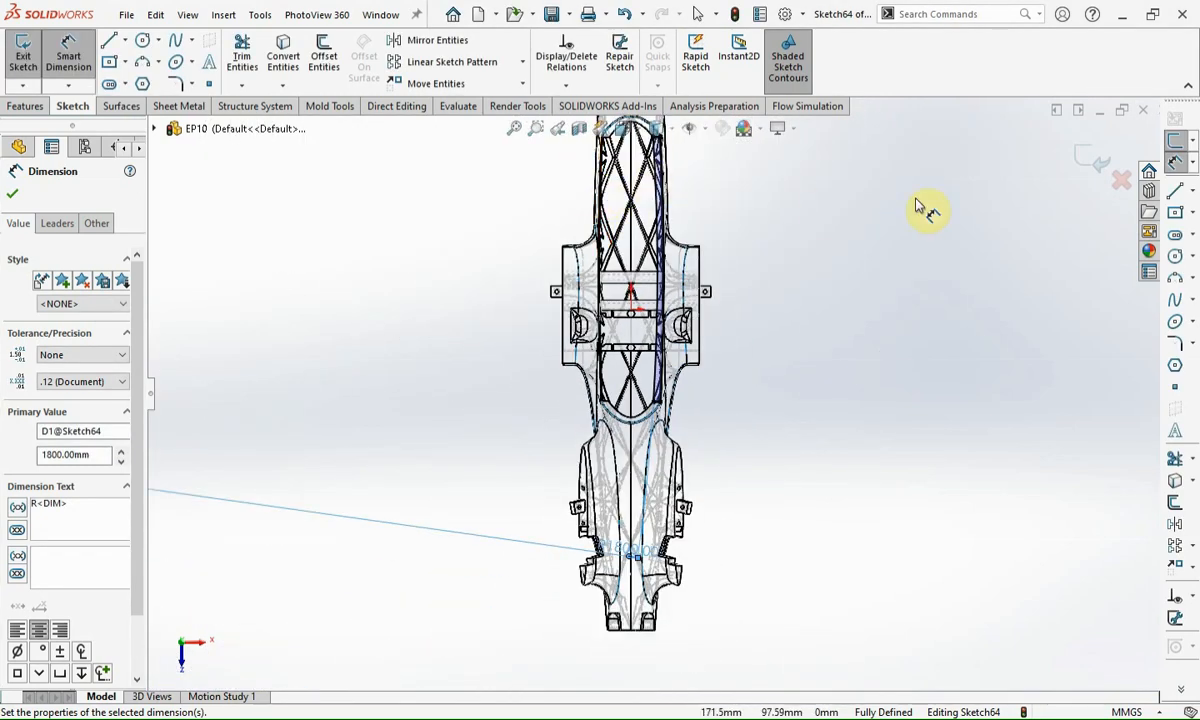
click(1192, 197)
click(1092, 214)
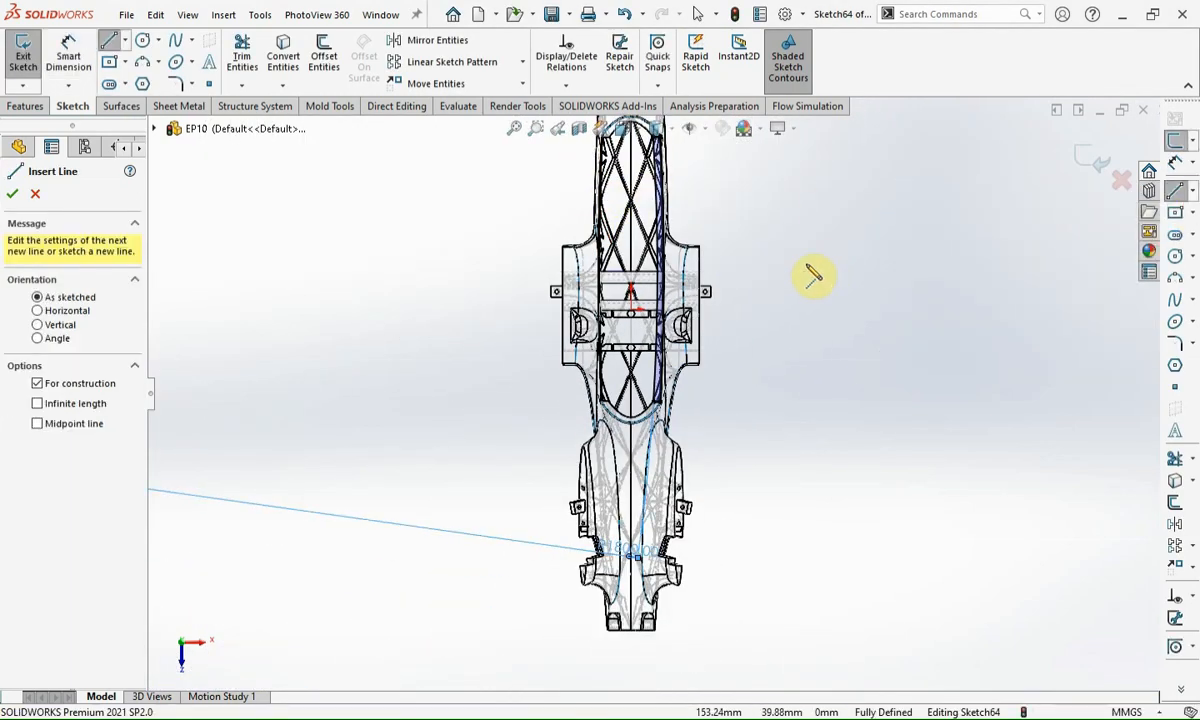
click(634, 636)
scroll(660, 400, up, 5)
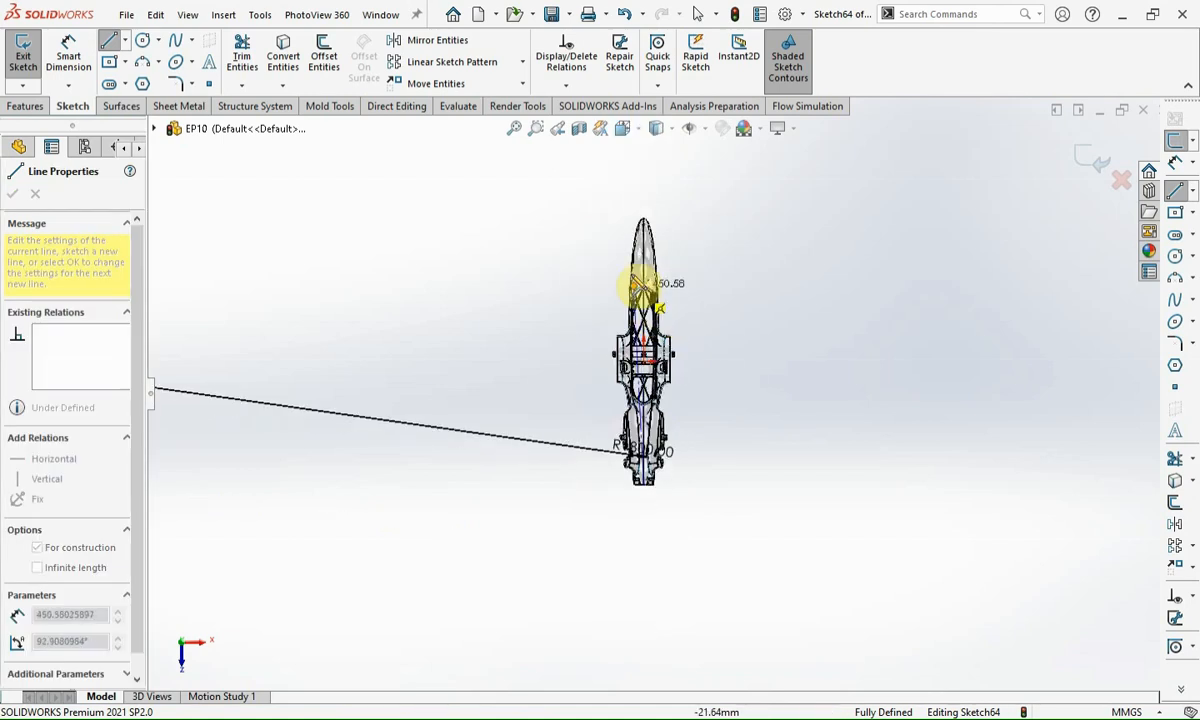
scroll(646, 220, down, 6)
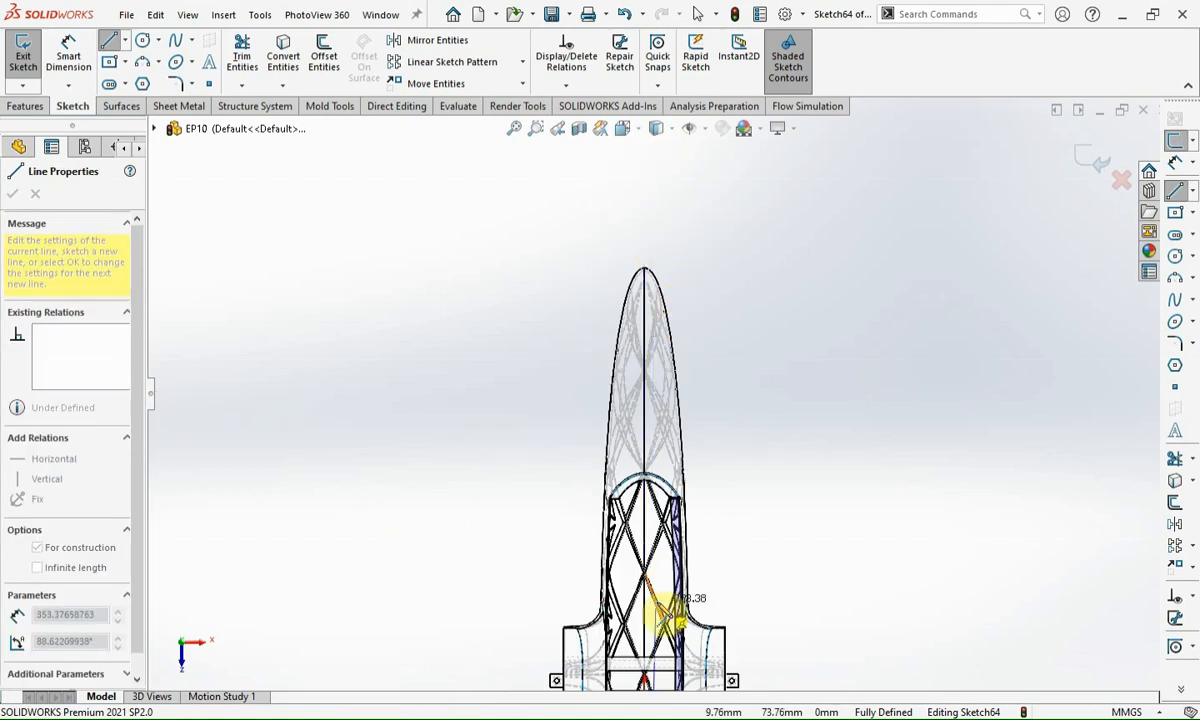
scroll(659, 602, up, 2)
scroll(648, 598, down, 6)
click(655, 428)
key(Escape)
Step: Mirror the side flange profile about the construction centerline to the opposite side of the hull, keeping the original
scroll(655, 428, up, 5)
drag(735, 170, 678, 549)
click(1172, 525)
click(106, 524)
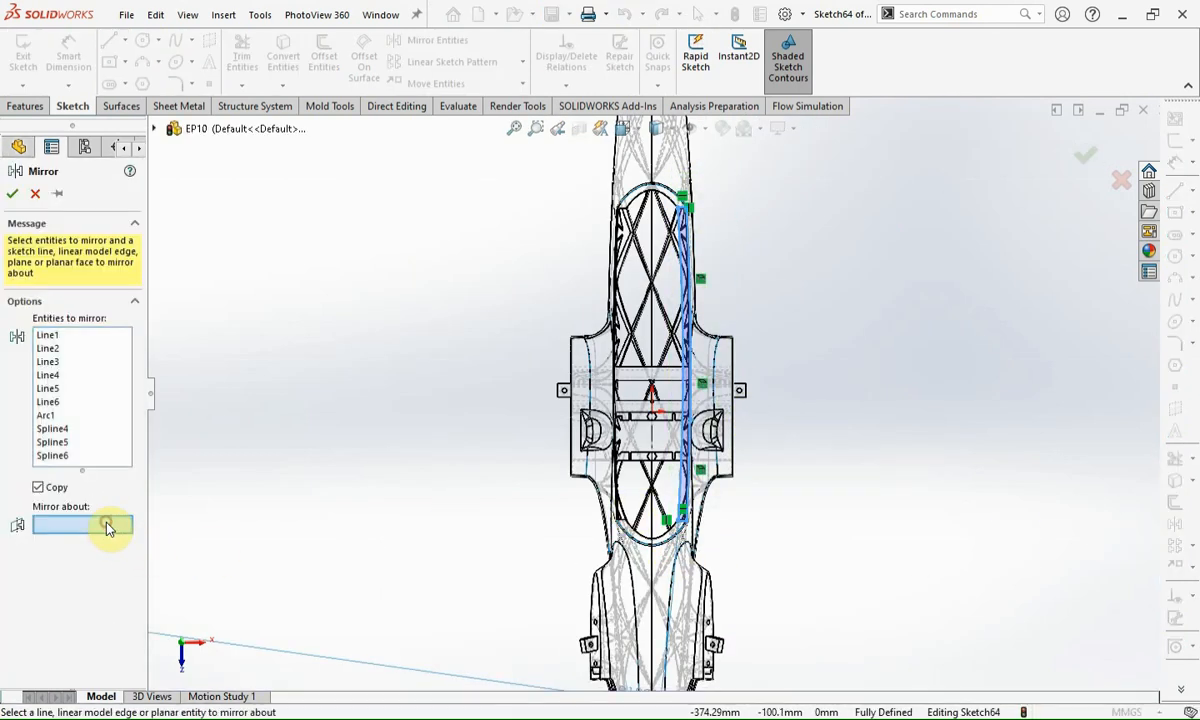
click(652, 440)
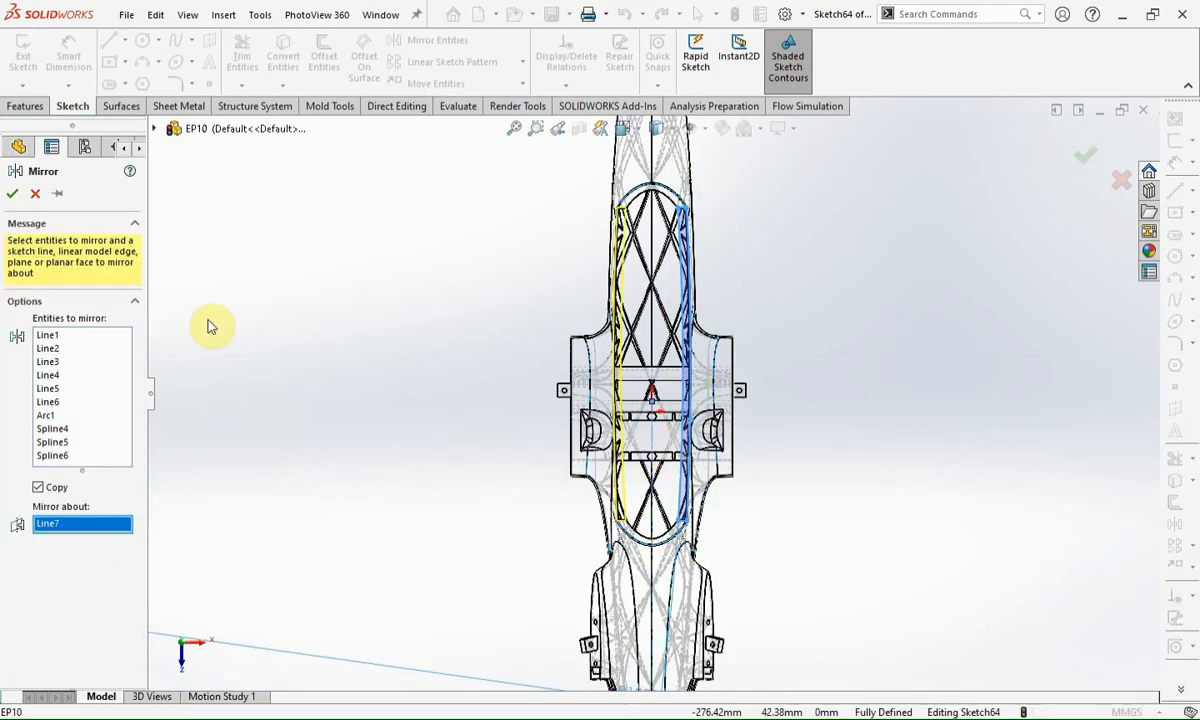
click(14, 196)
Step: Extrude the two mirrored side flange profiles as a boss in the reversed direction
click(25, 106)
click(29, 55)
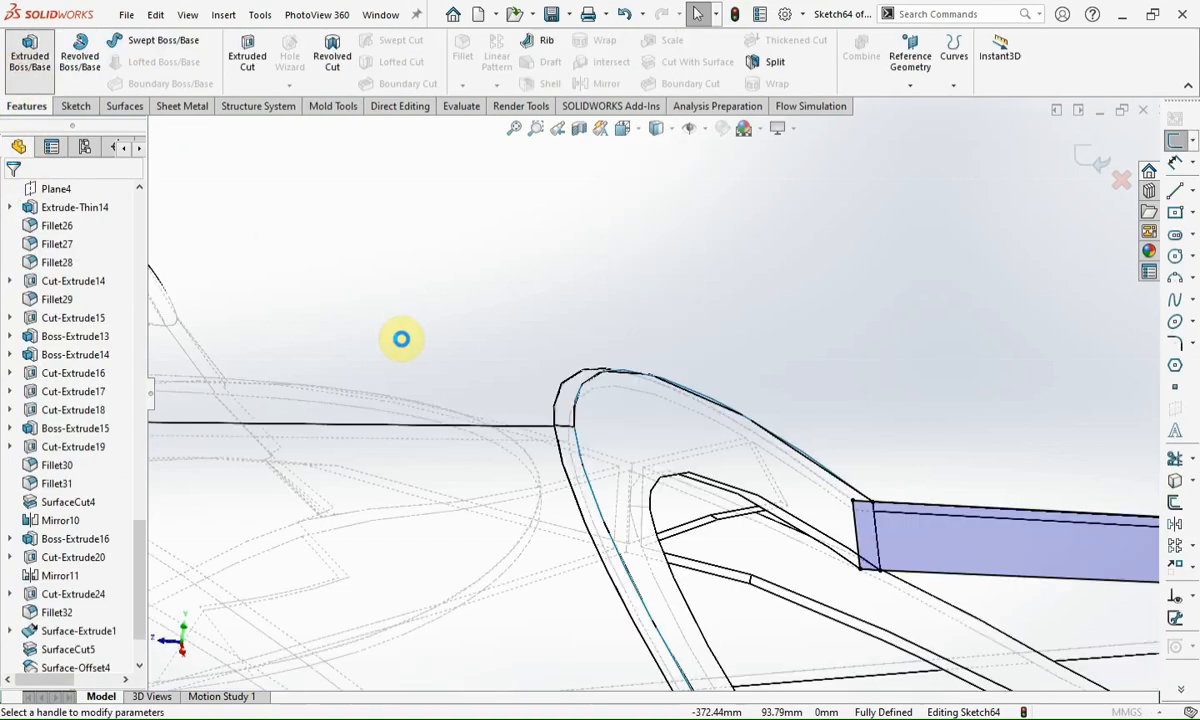
click(18, 295)
click(13, 195)
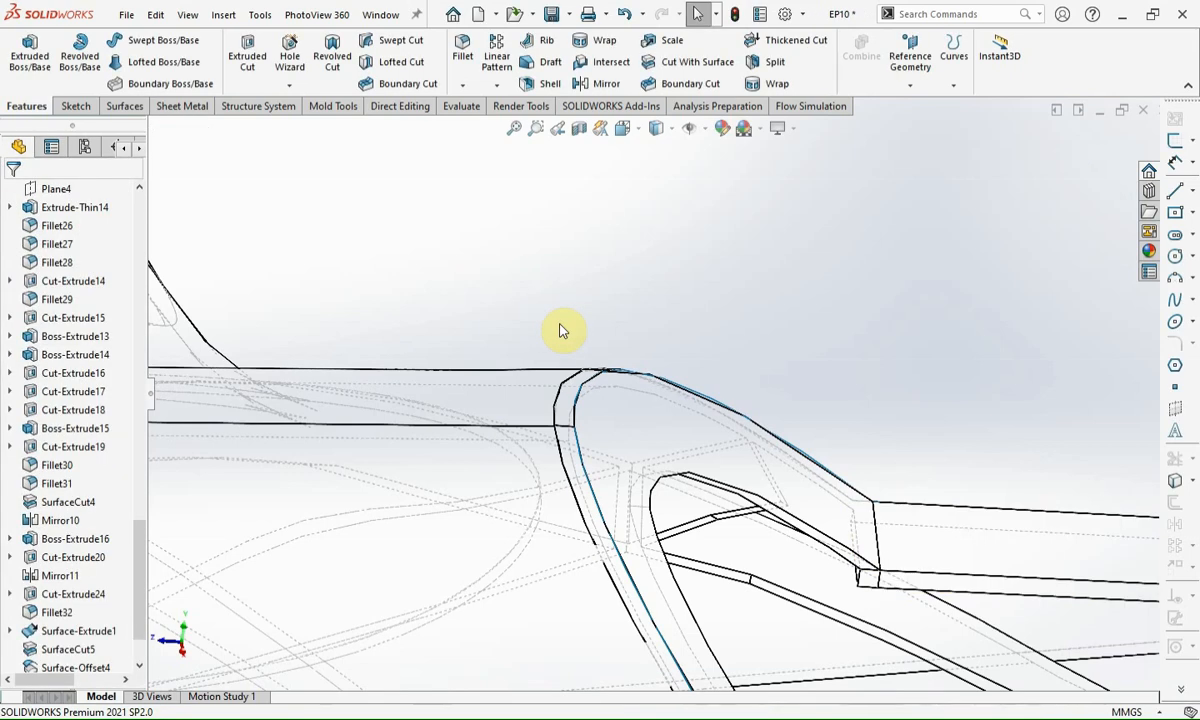
Step: Switch the model display to shaded with edges, viewing the nose-end flange
scroll(560, 330, up, 5)
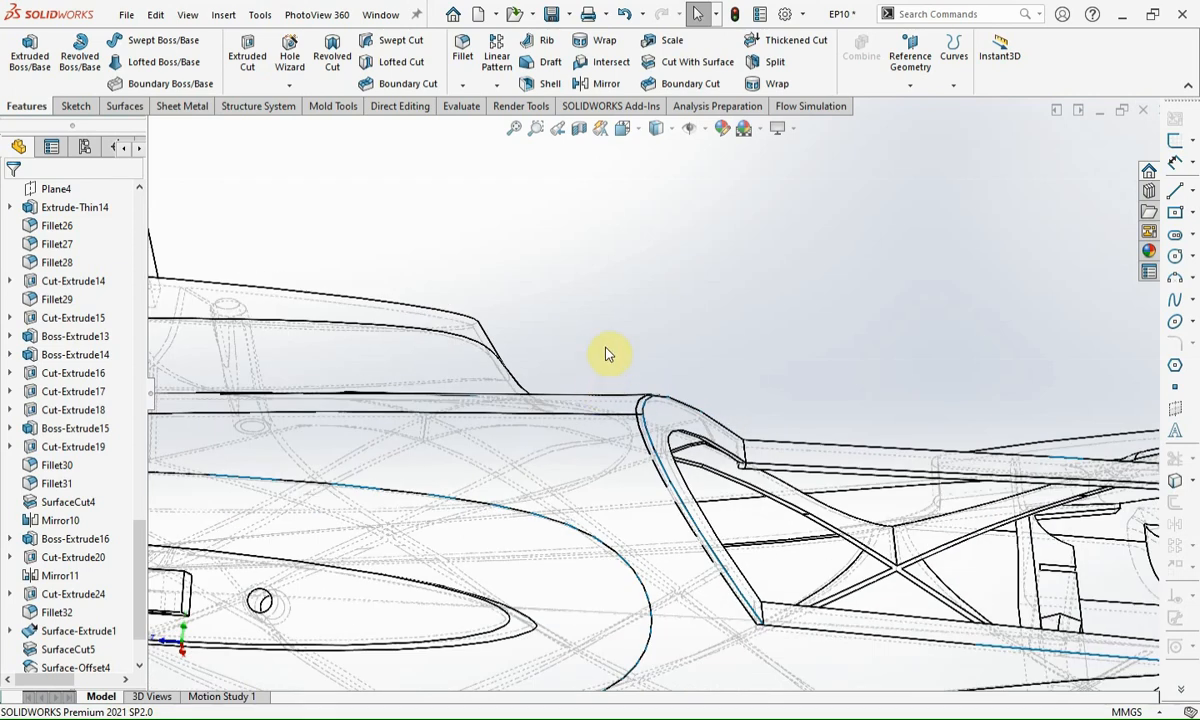
middle_drag(698, 374, 653, 332)
click(660, 128)
click(656, 152)
Step: Cut the solid with the offset surface Surface-Offset4 to trim the flange material protruding from the hull
scroll(120, 670, down, 2)
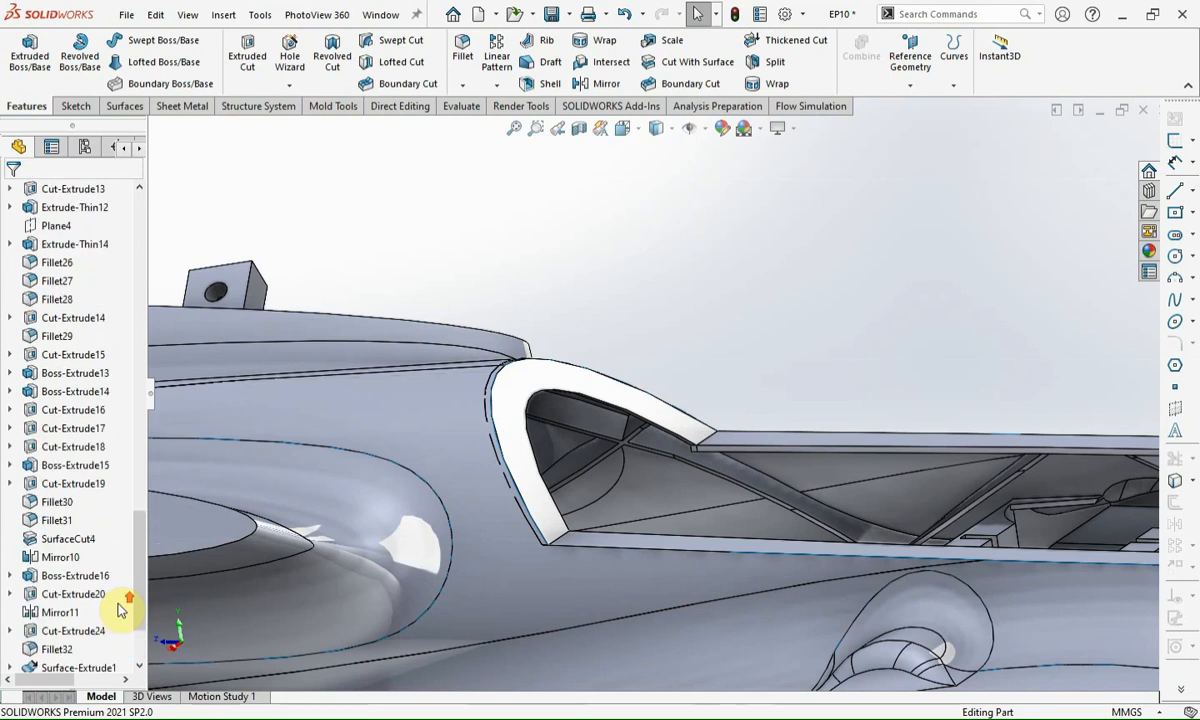
click(75, 594)
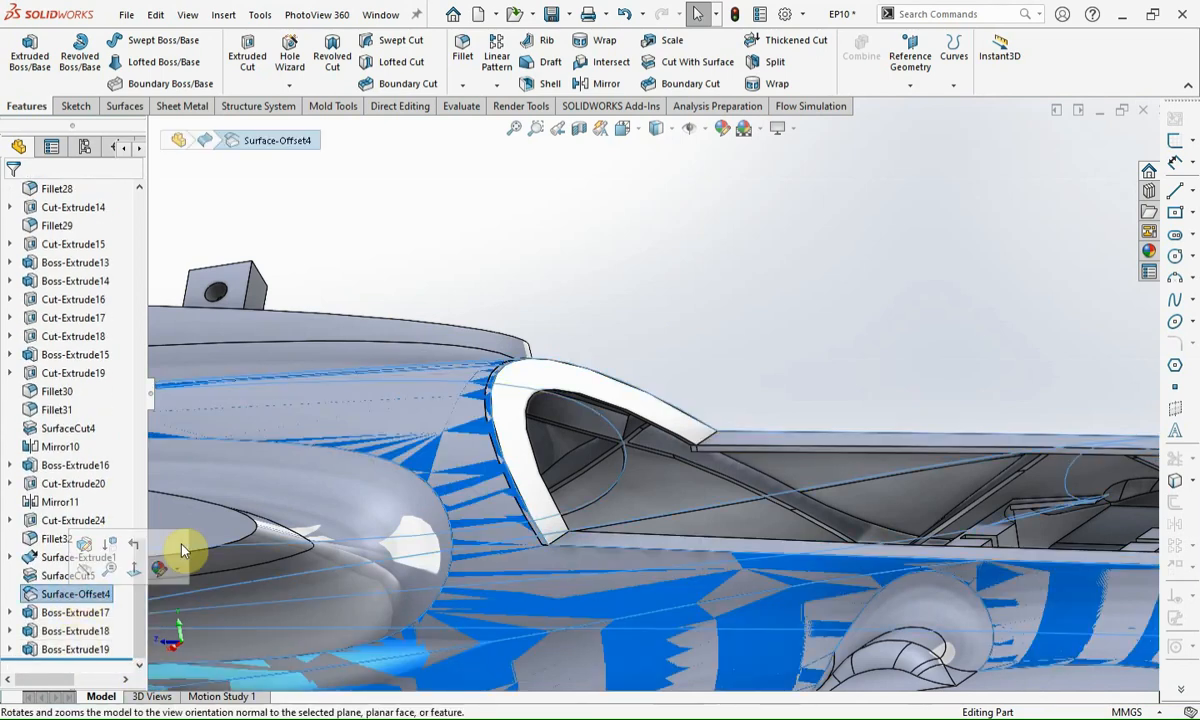
click(694, 64)
scroll(718, 383, up, 4)
middle_drag(718, 383, 742, 332)
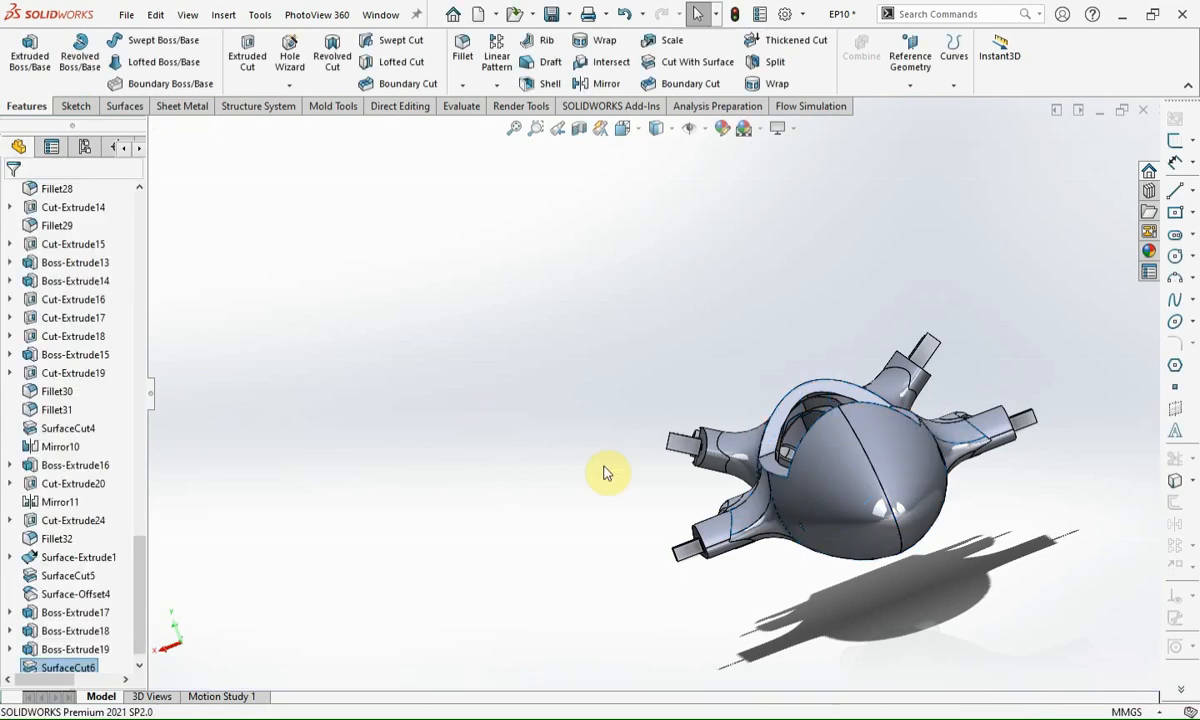
Step: Examine the trimmed flanges around the hatch opening from the nose, the side and above
scroll(783, 464, down, 9)
middle_drag(767, 472, 903, 487)
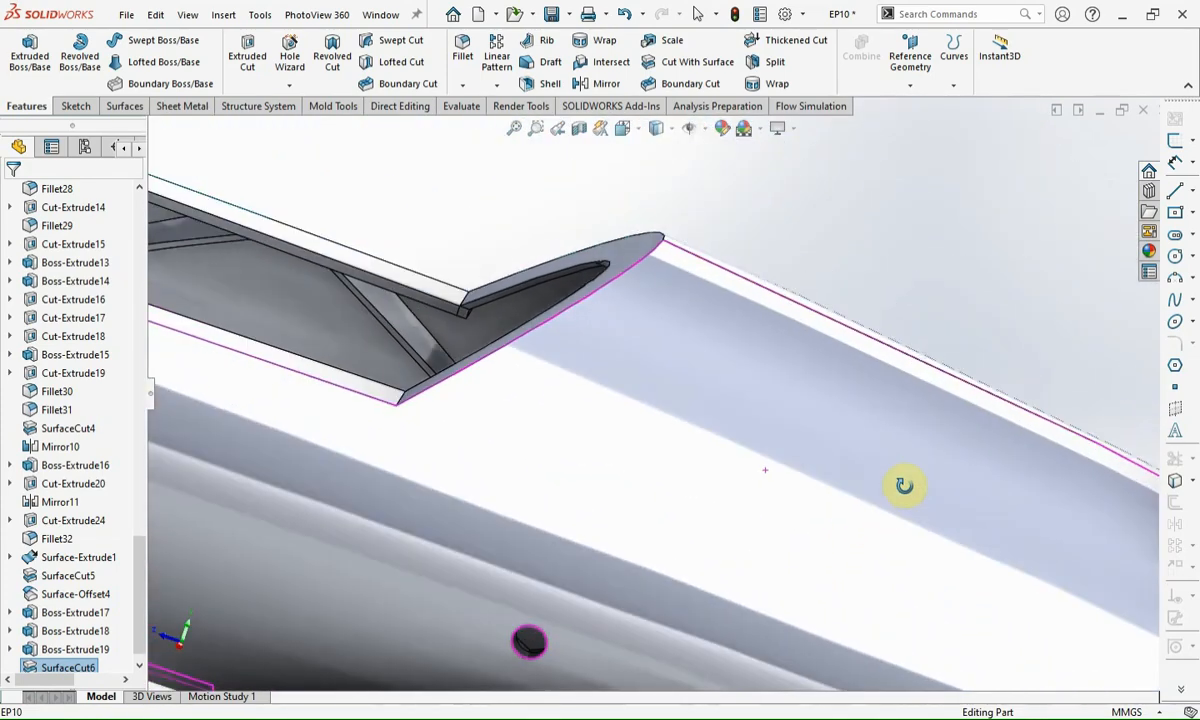
scroll(887, 492, up, 10)
scroll(357, 275, down, 4)
middle_drag(357, 275, 541, 276)
click(537, 280)
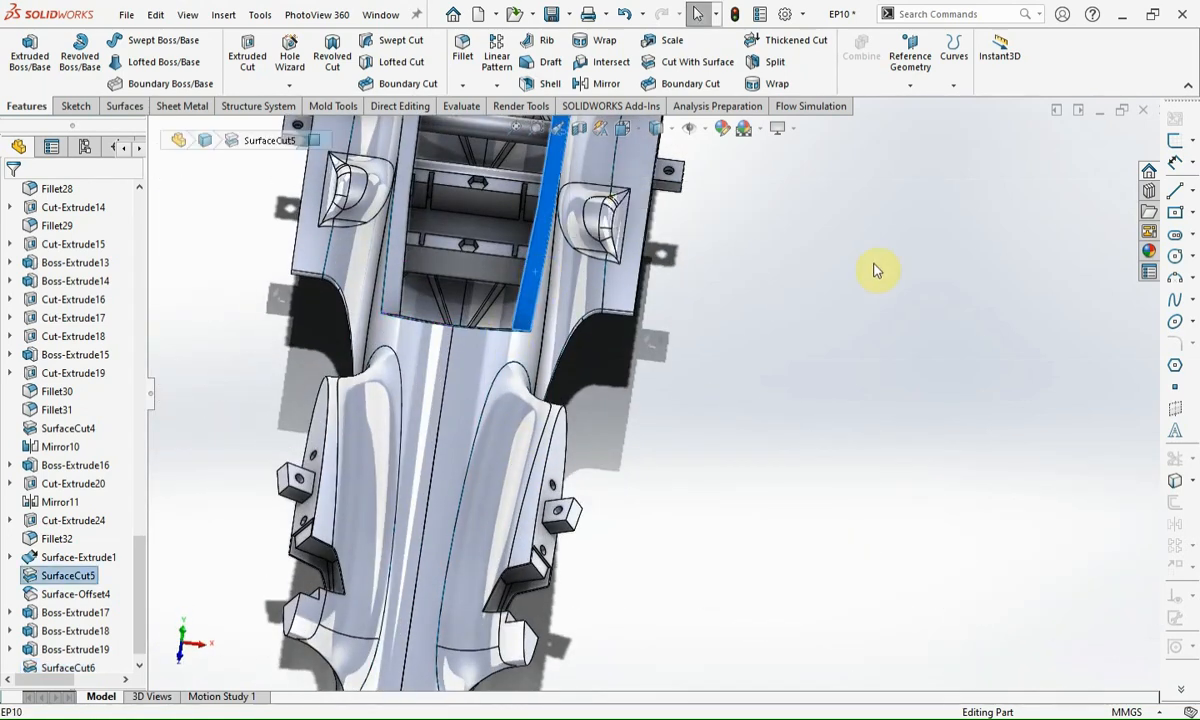
key(Escape)
scroll(819, 322, up, 2)
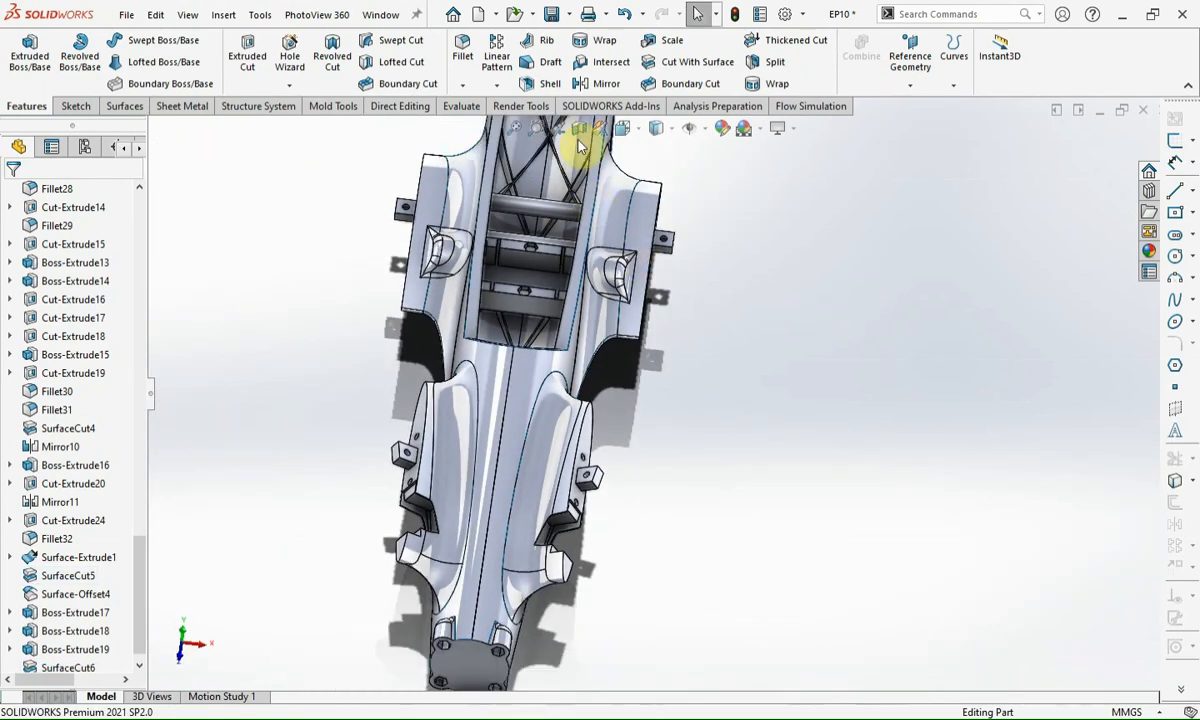
Step: Start a 3D sketch and convert the outer edges of the side flanges along both long sides of the opening
click(1179, 160)
click(1112, 161)
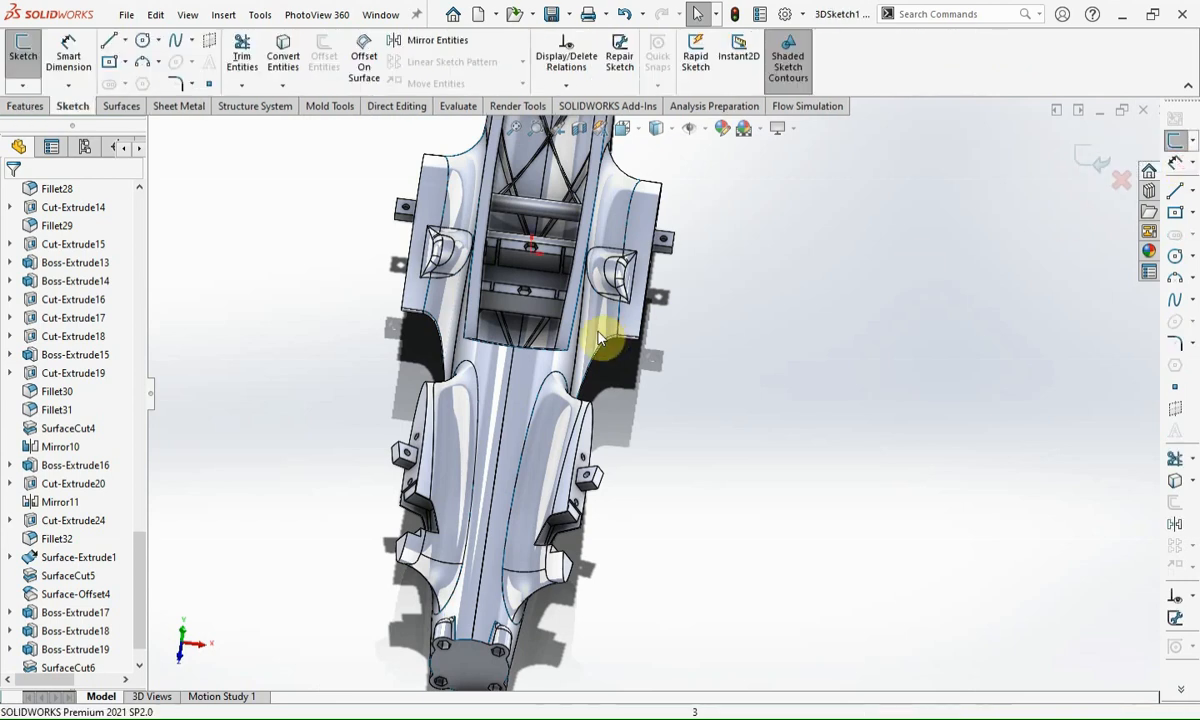
scroll(565, 327, up, 2)
scroll(610, 300, down, 4)
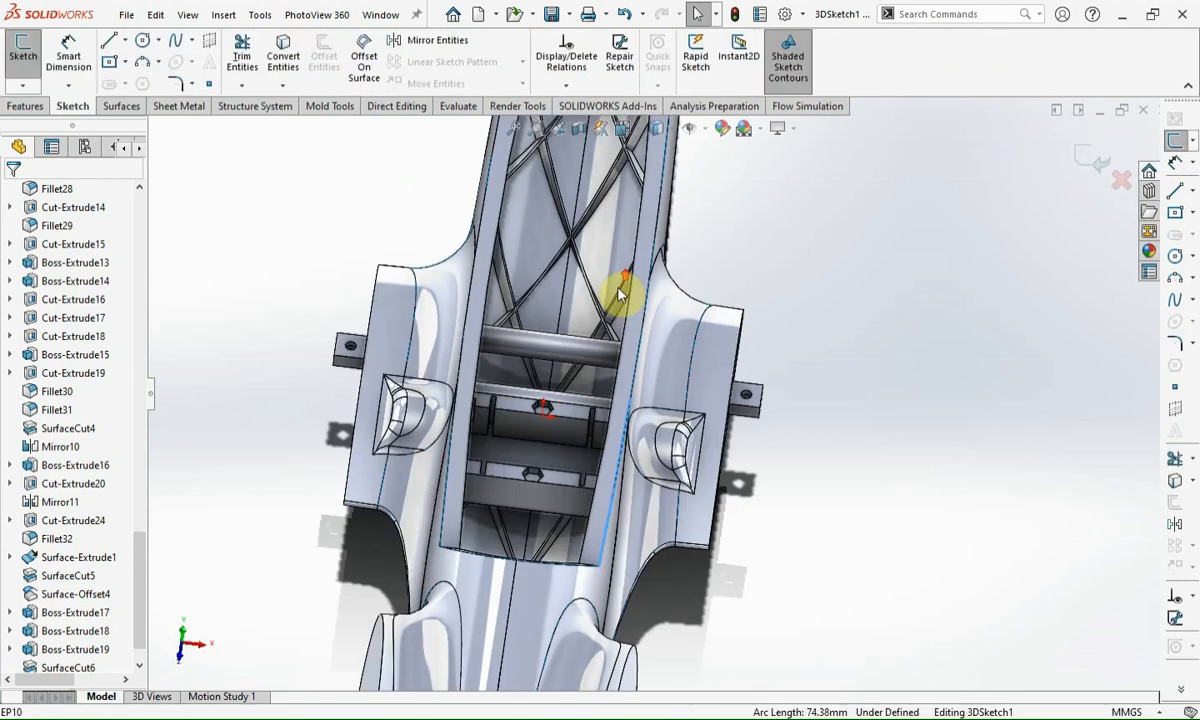
ctrl+click(635, 386)
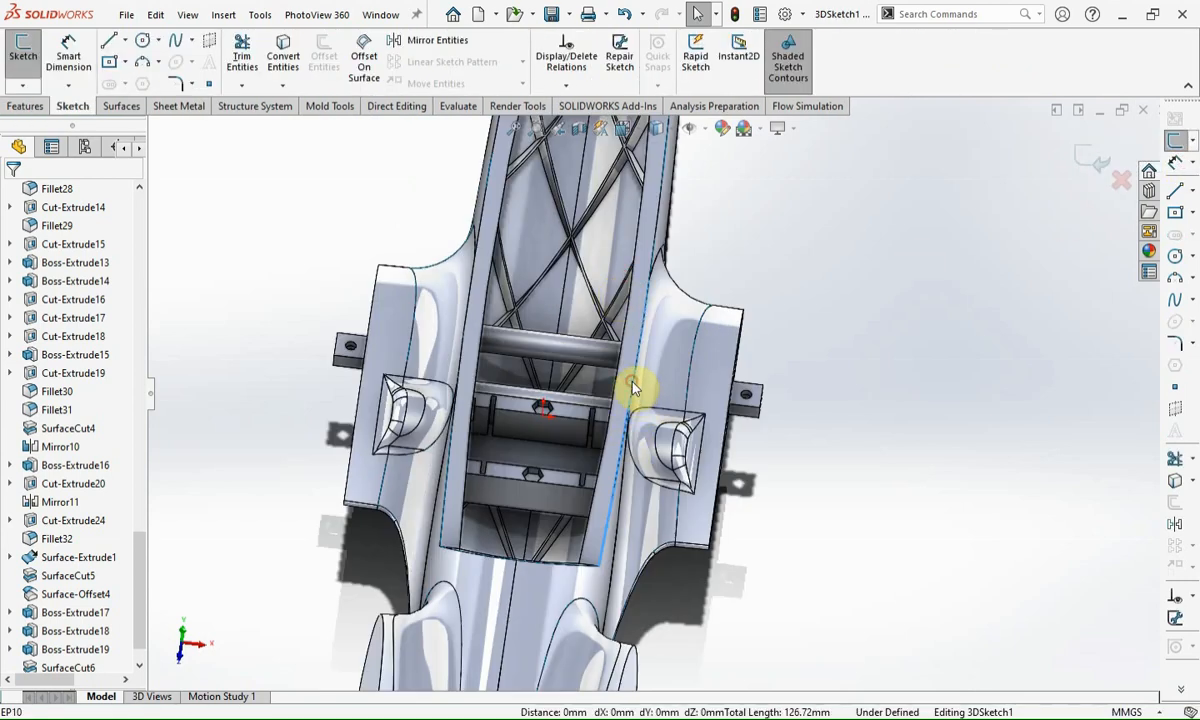
ctrl+click(656, 233)
click(1175, 508)
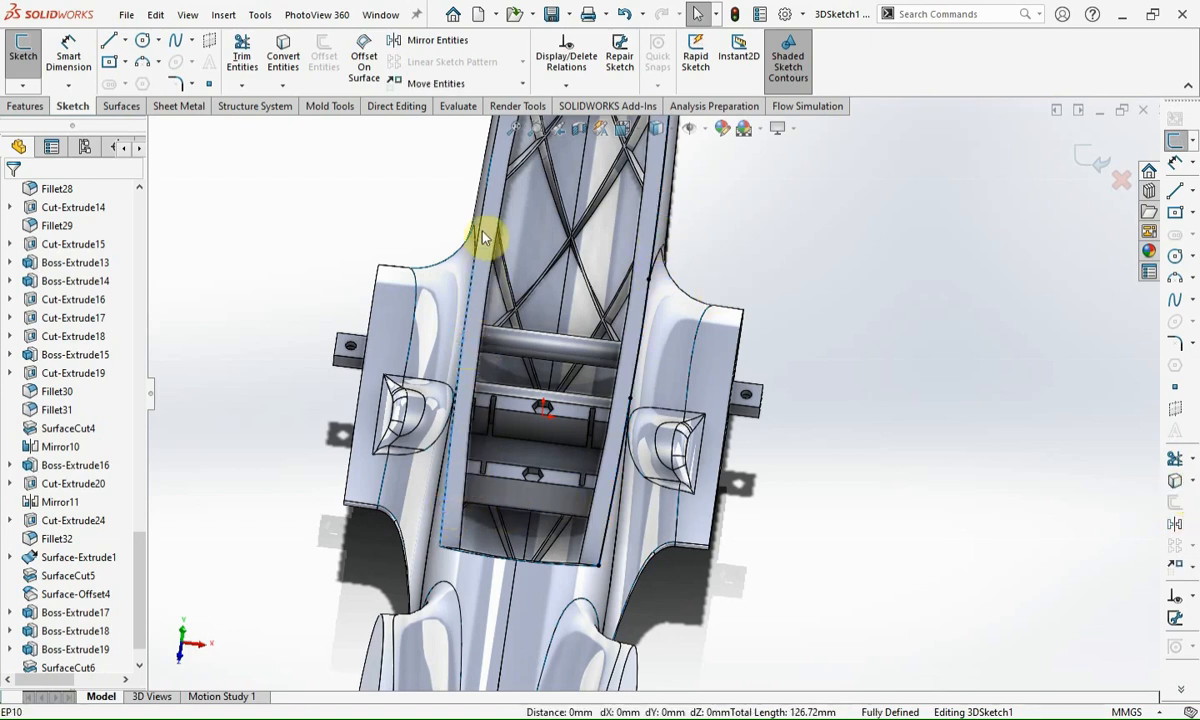
middle_drag(600, 549, 660, 560)
Step: Draw a straight 3D sketch line across the rear of the opening, joining the ends of the converted side edges
click(1175, 190)
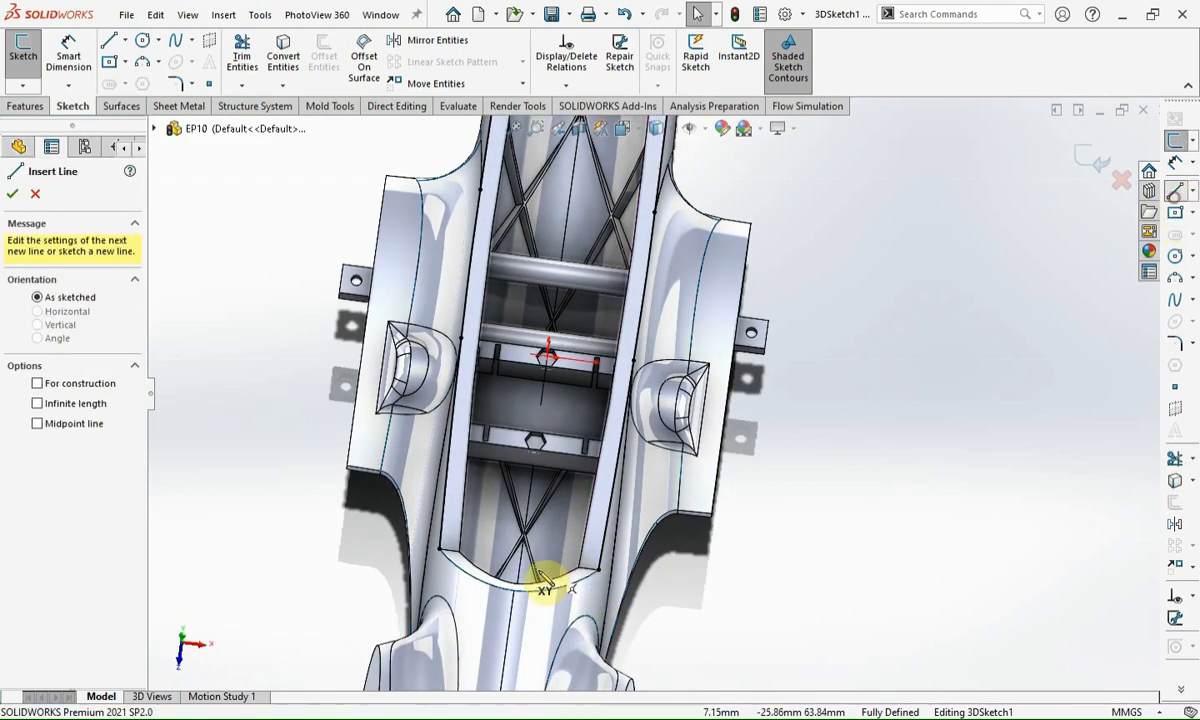
click(440, 549)
click(598, 569)
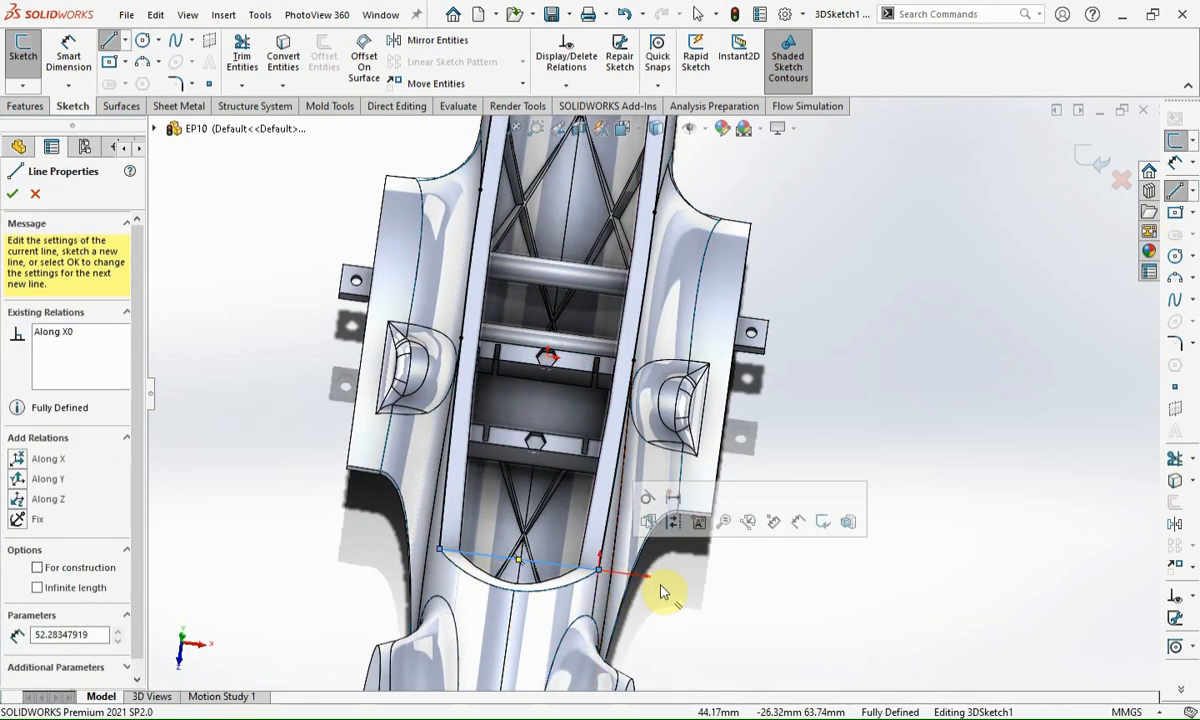
key(Escape)
Step: Close the 3D sketch loop with a straight line across the nose end of the opening
scroll(768, 537, up, 5)
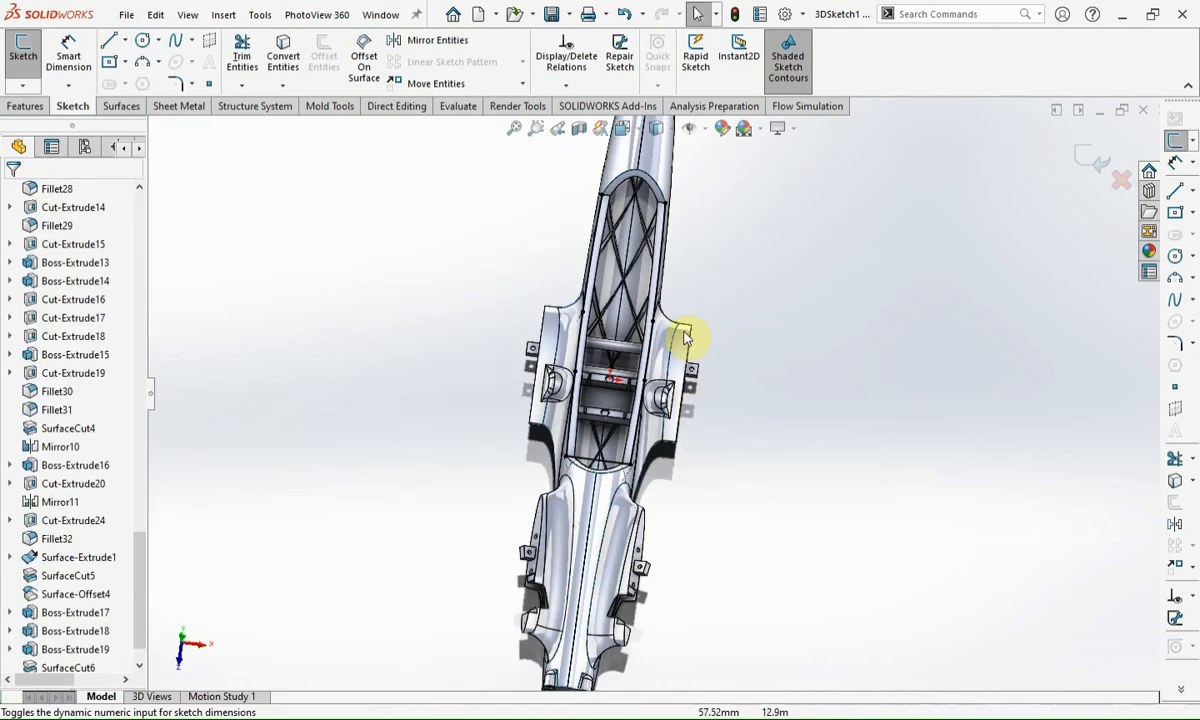
scroll(685, 287, down, 5)
key(Return)
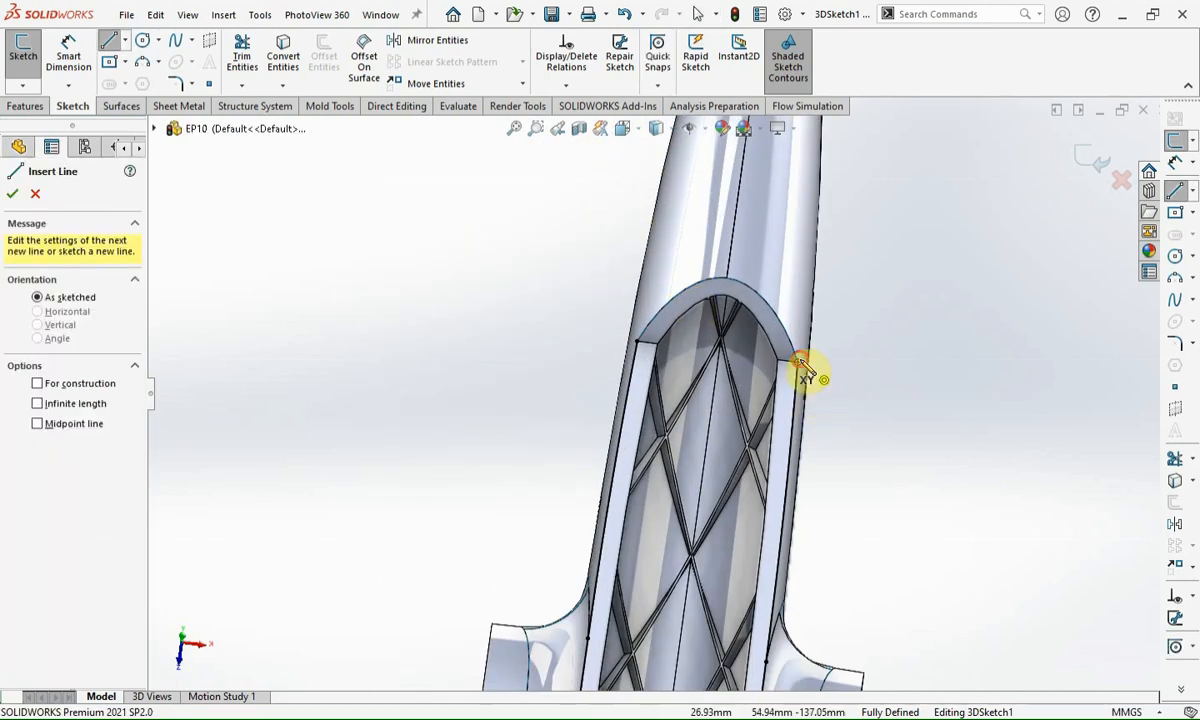
click(798, 361)
click(637, 344)
key(Escape)
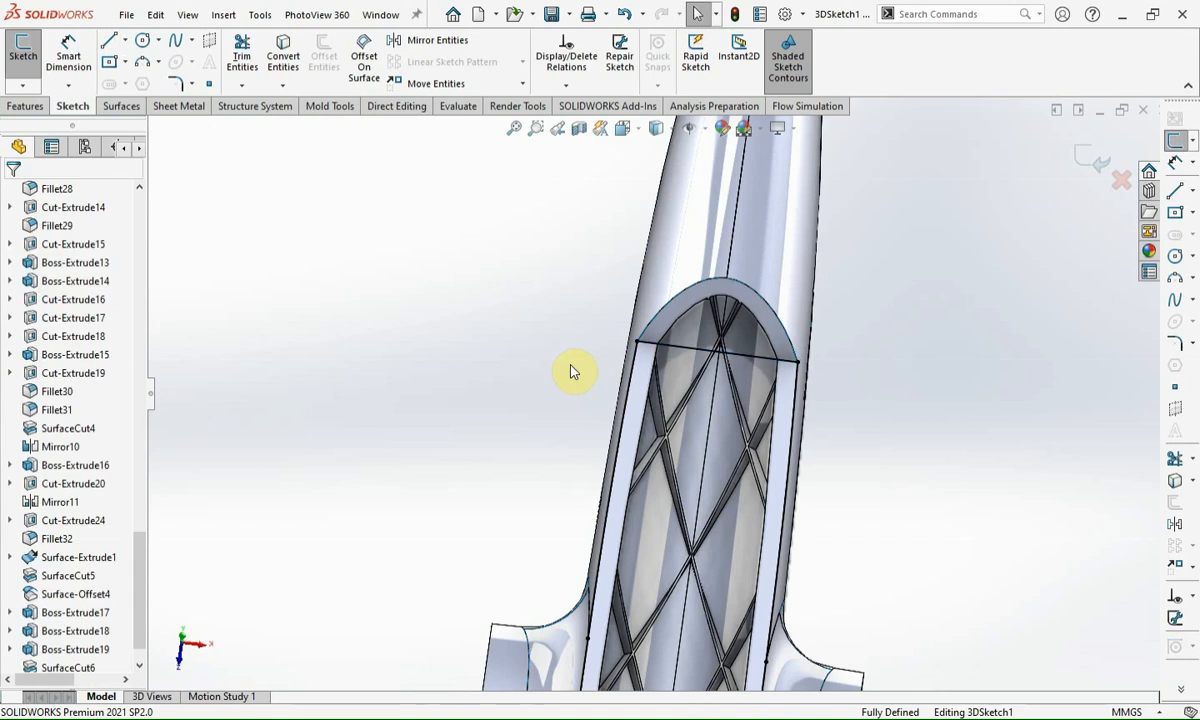
Step: Create a filled surface over the hatch opening with 3DSketch1 as the patch boundary and Contact edge setting
click(123, 107)
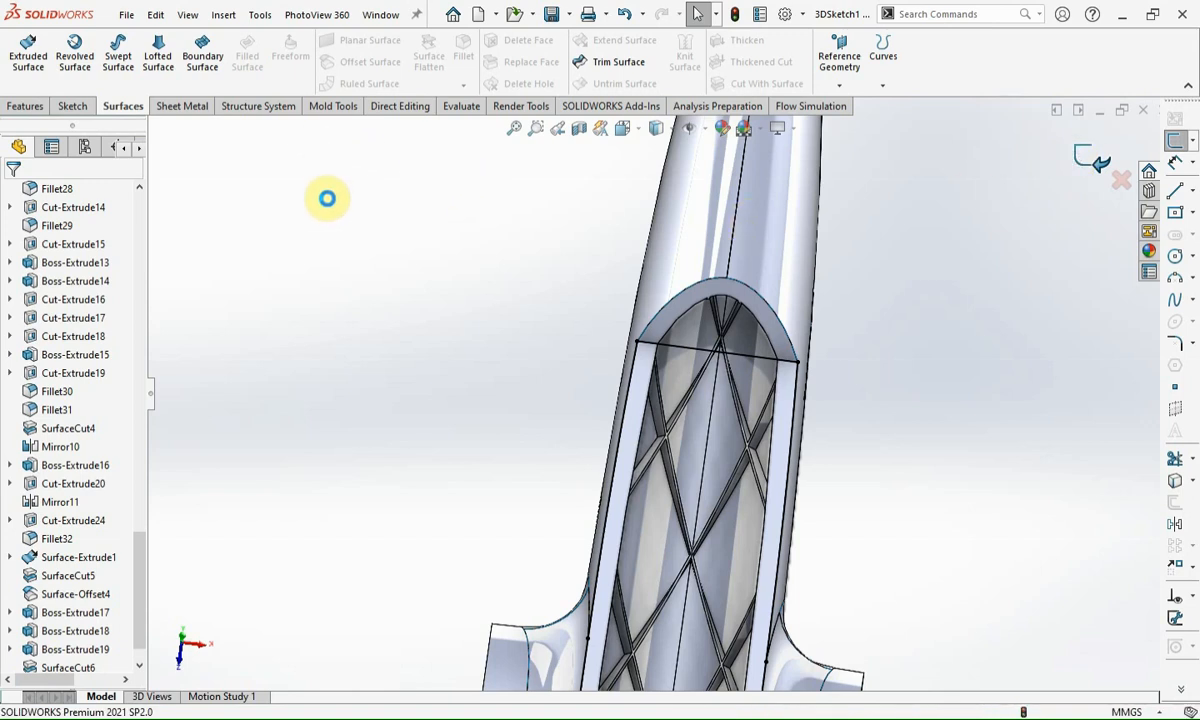
click(31, 655)
click(246, 55)
middle_drag(520, 340, 442, 500)
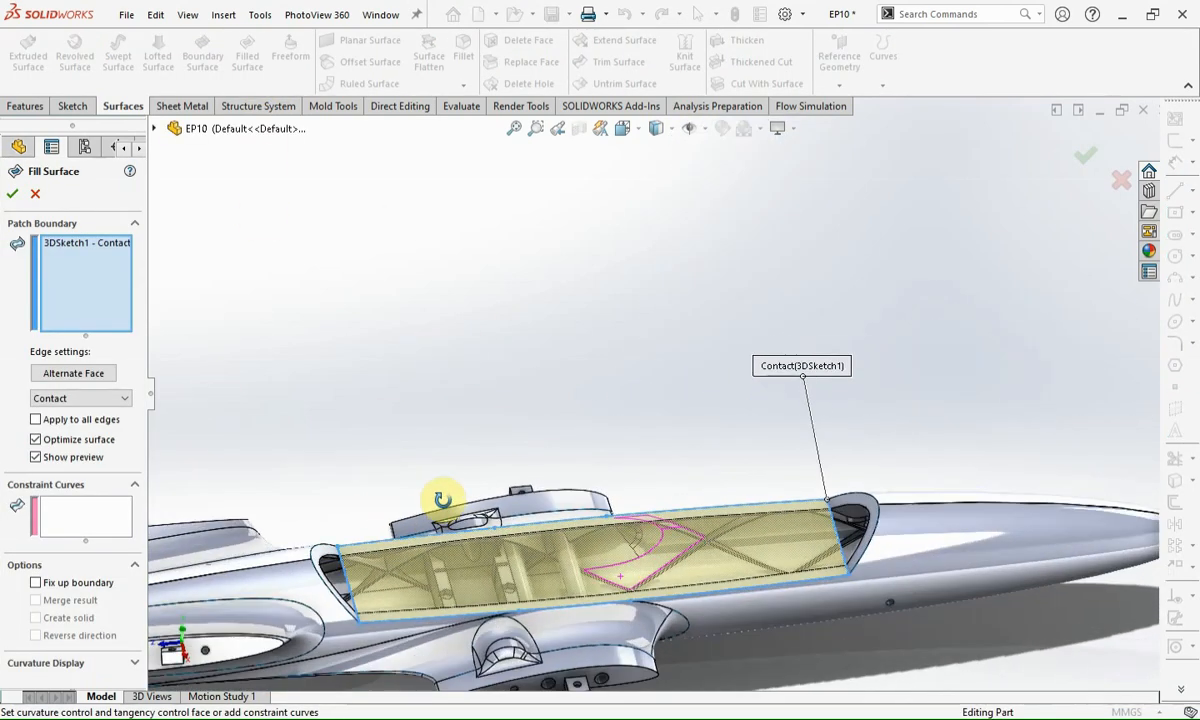
click(13, 196)
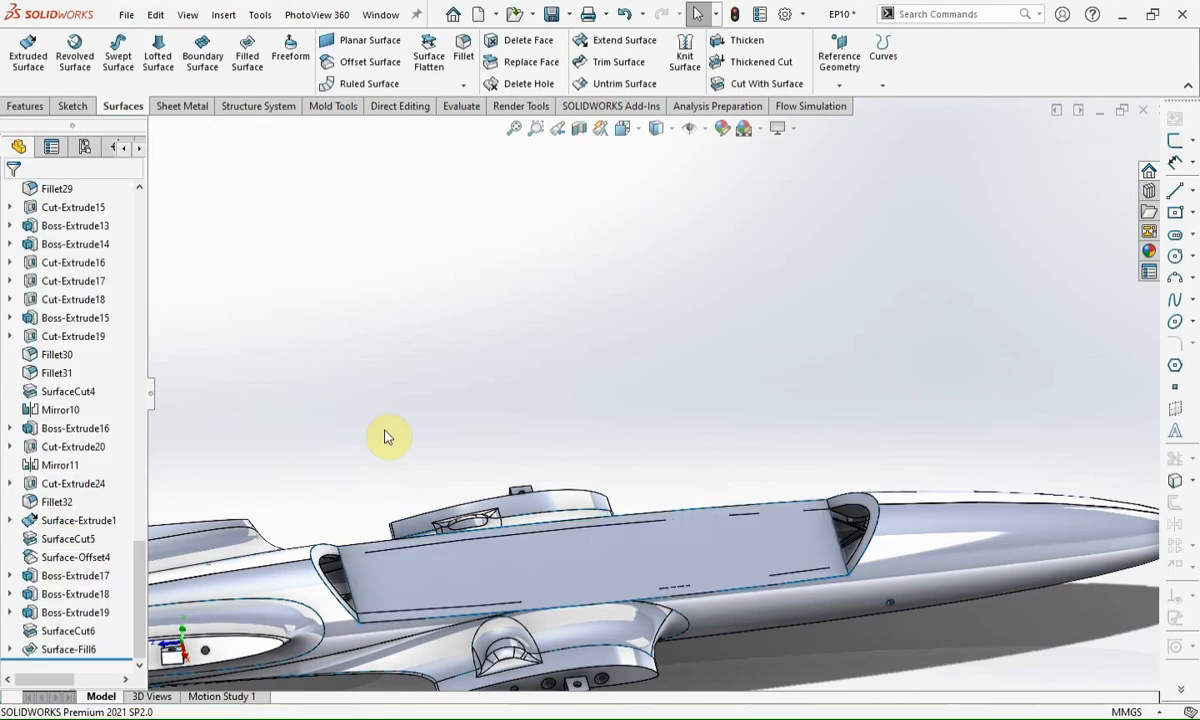
Step: Knit the filled surface Surface-Fill6 to Surface-Offset4 with entity merging enabled
click(68, 650)
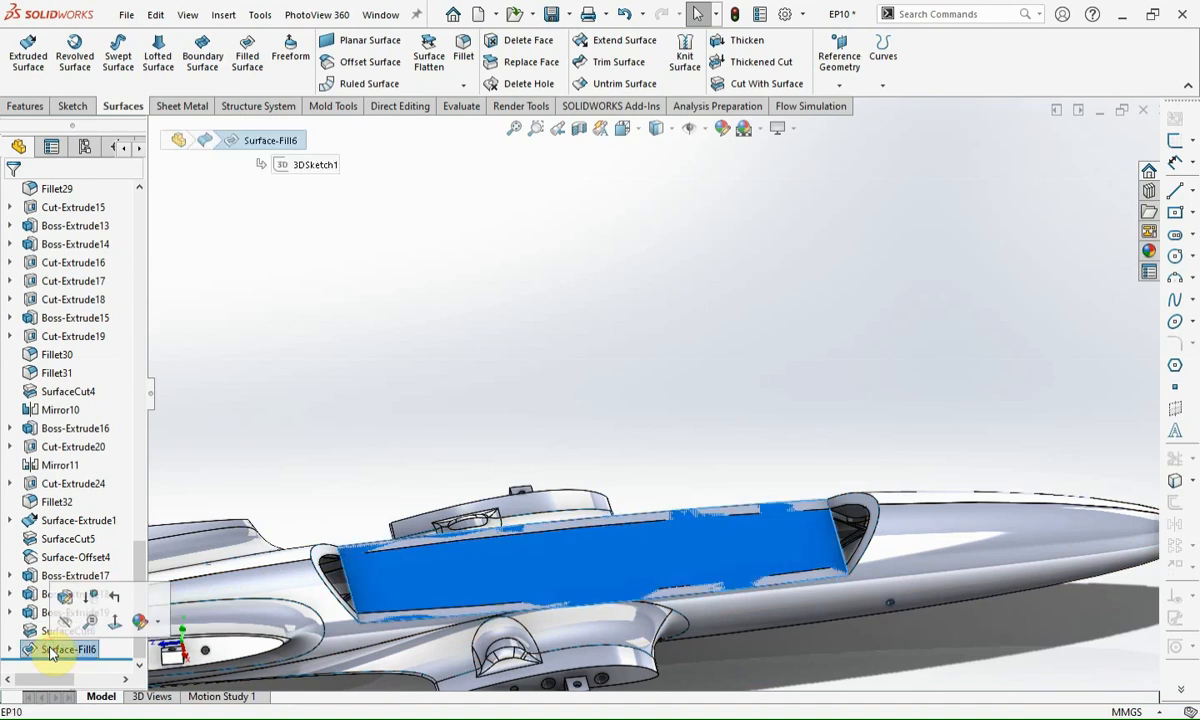
ctrl+click(60, 557)
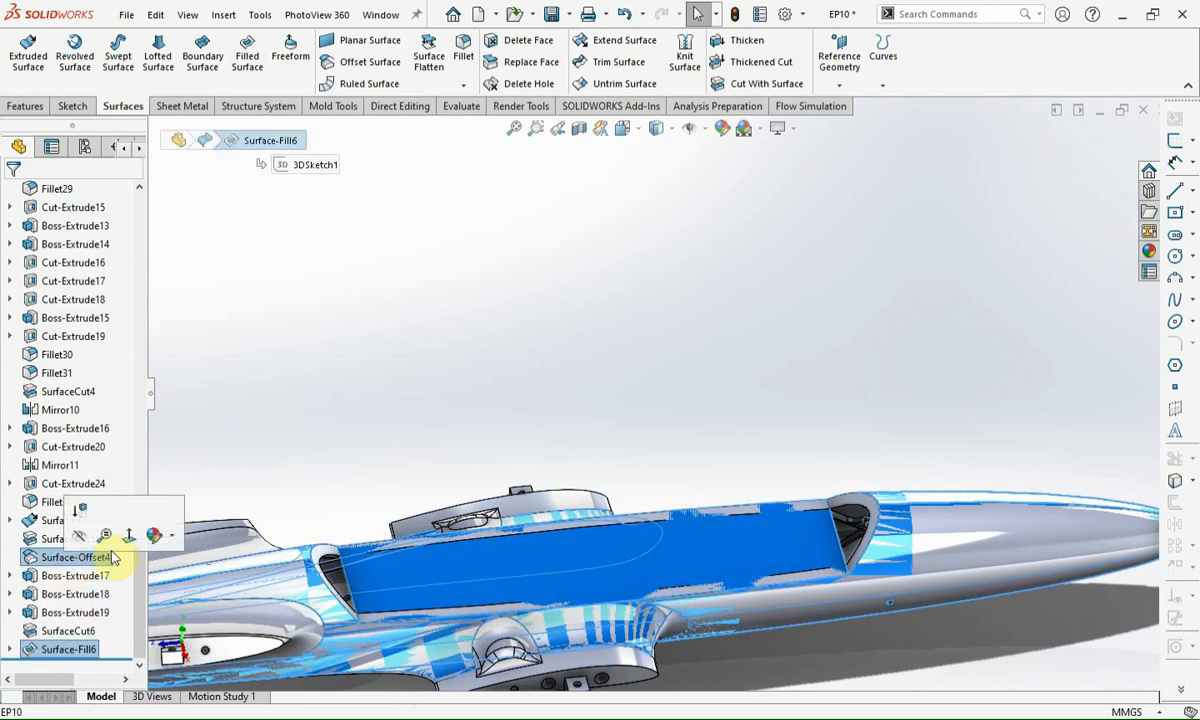
click(684, 55)
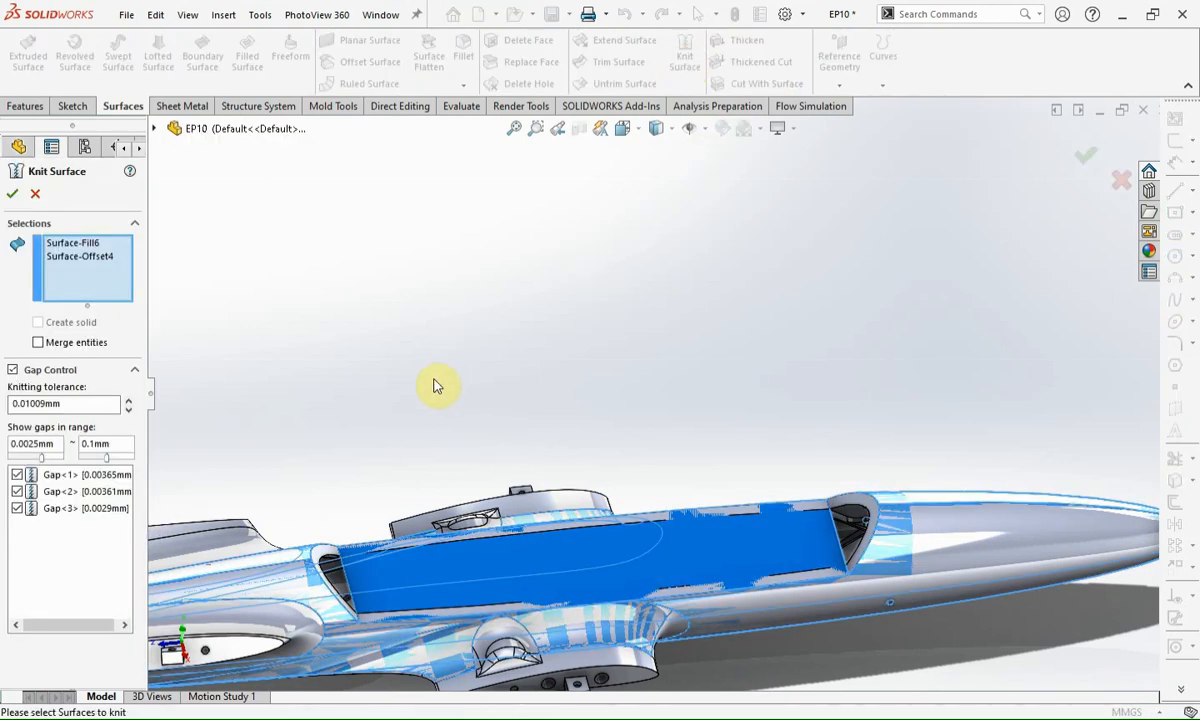
click(38, 343)
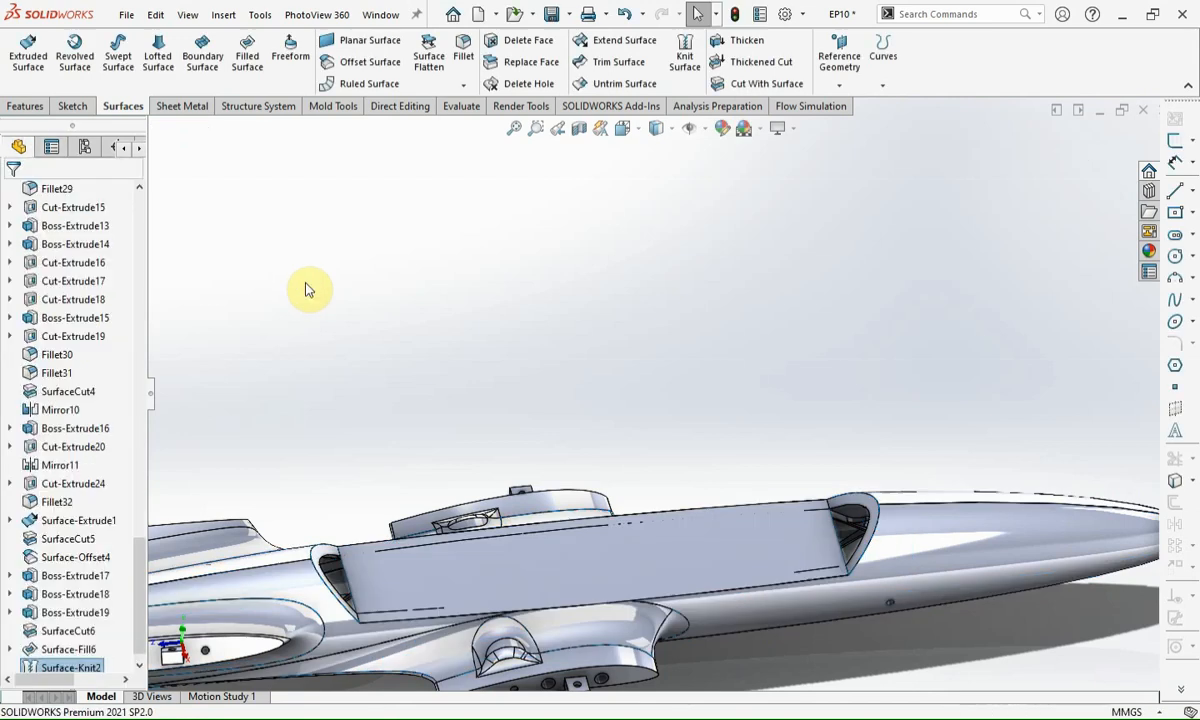
Step: Hide the knitted surface that covers the hatch opening
middle_drag(779, 544, 848, 558)
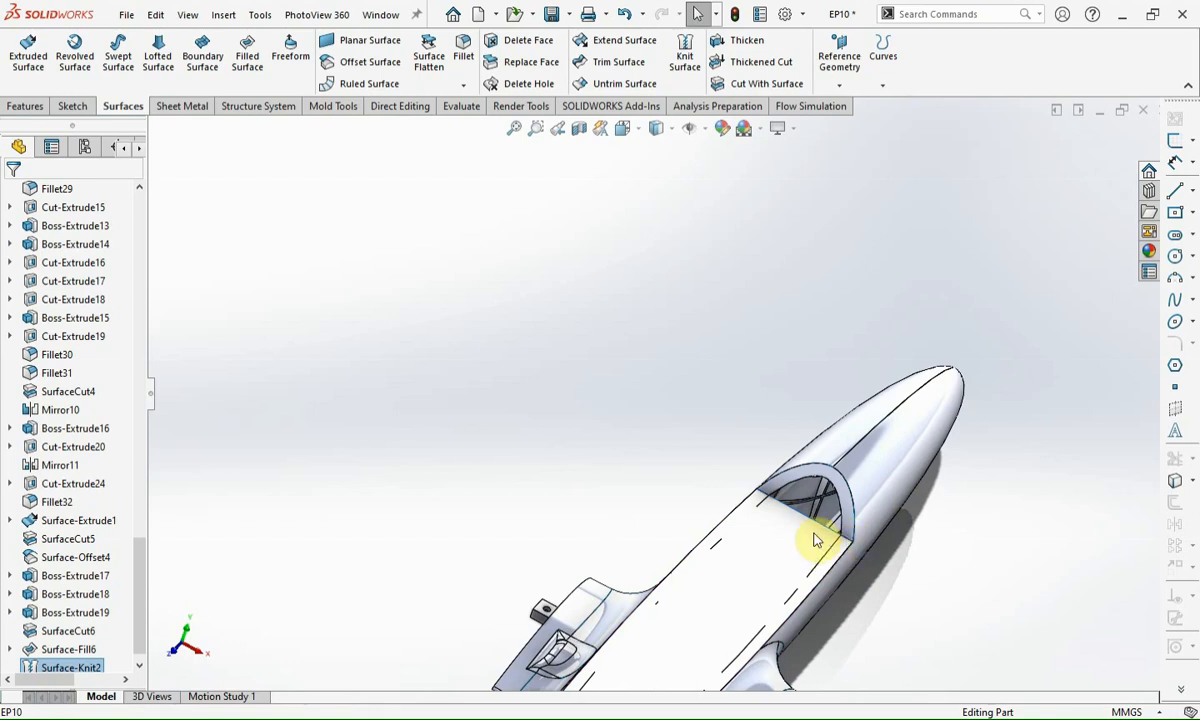
click(817, 540)
click(902, 483)
Step: Start a sketch on the upper face of the hull's right side flange and display the model with hidden lines visible
click(850, 553)
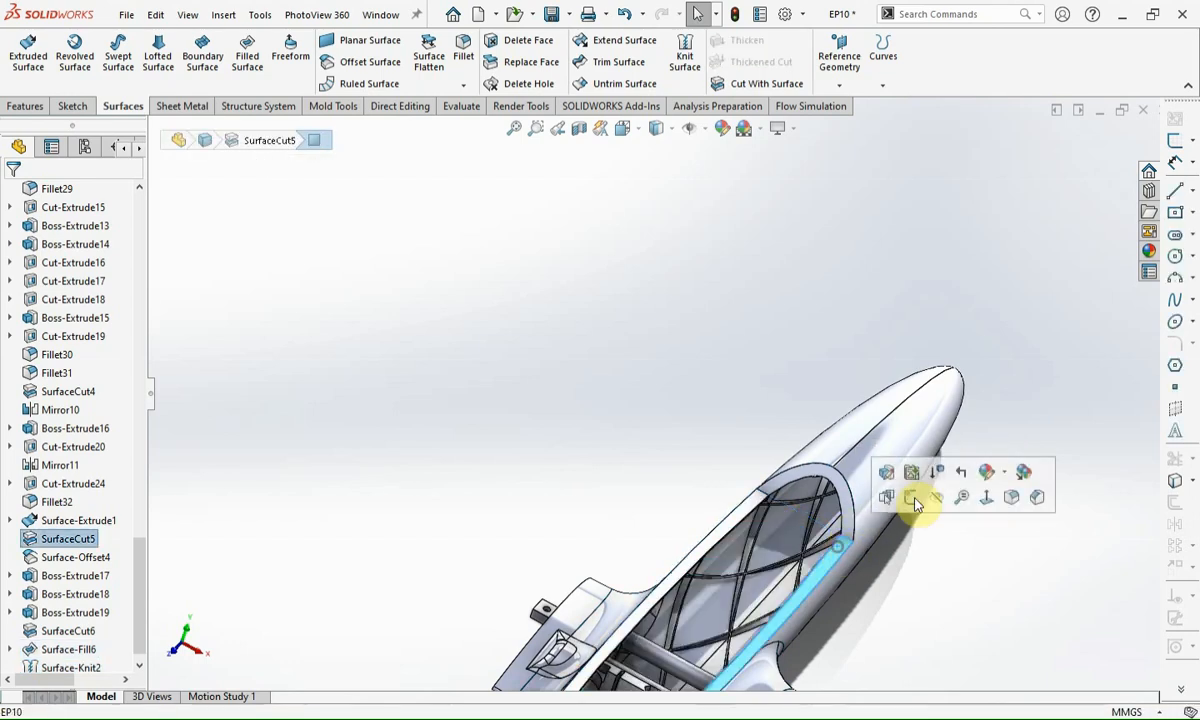
click(1173, 144)
click(671, 129)
click(657, 221)
Step: Offset the outer edge segments of the right side flange inward by 3.5 mm
scroll(675, 332, down, 5)
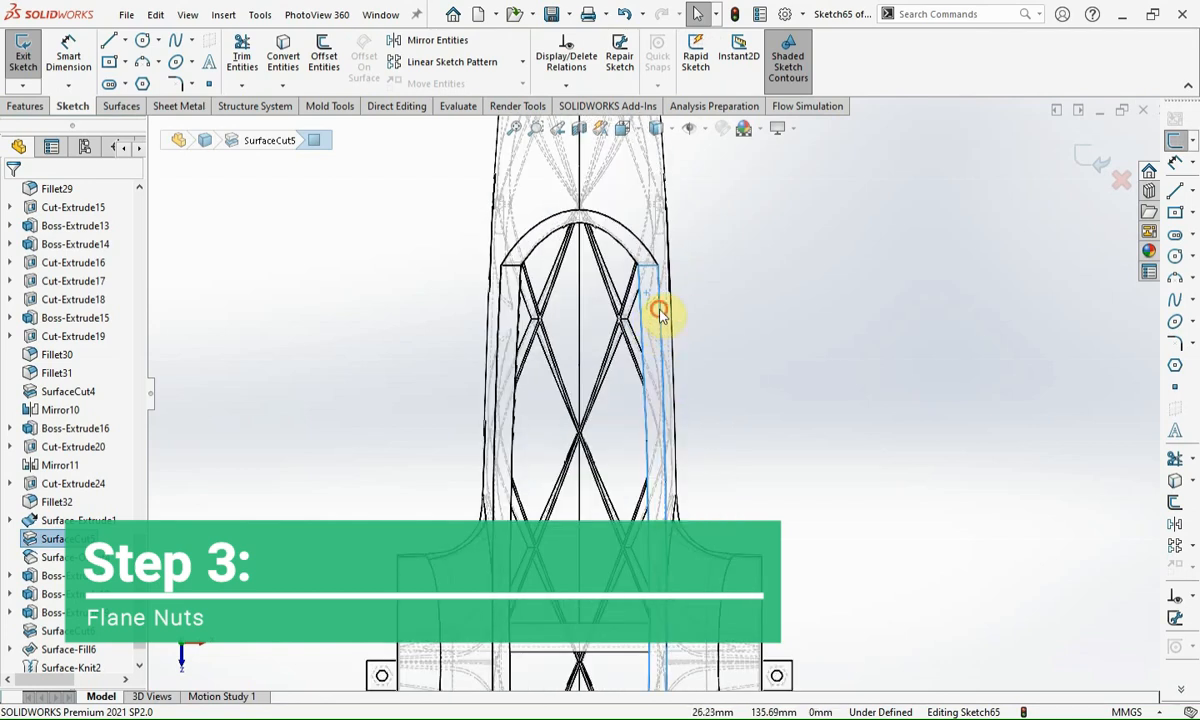
scroll(680, 450, down, 6)
ctrl+click(638, 430)
scroll(642, 428, up, 5)
scroll(645, 620, down, 3)
ctrl+click(638, 610)
click(1174, 503)
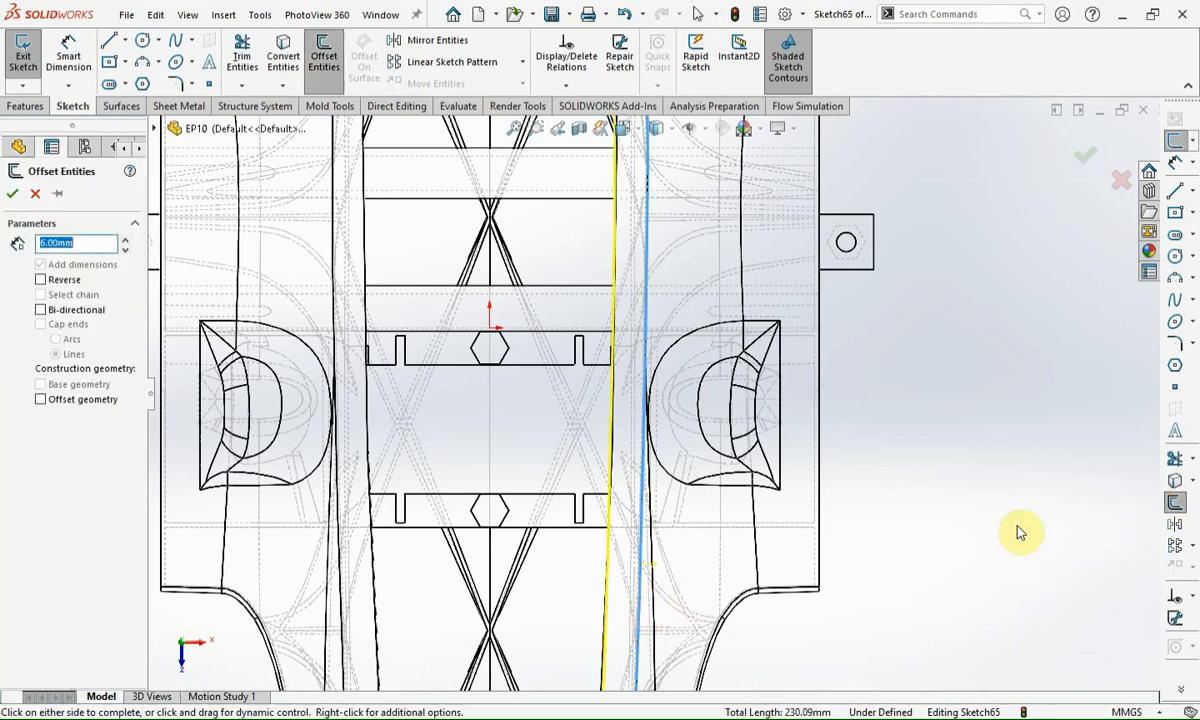
key(Return)
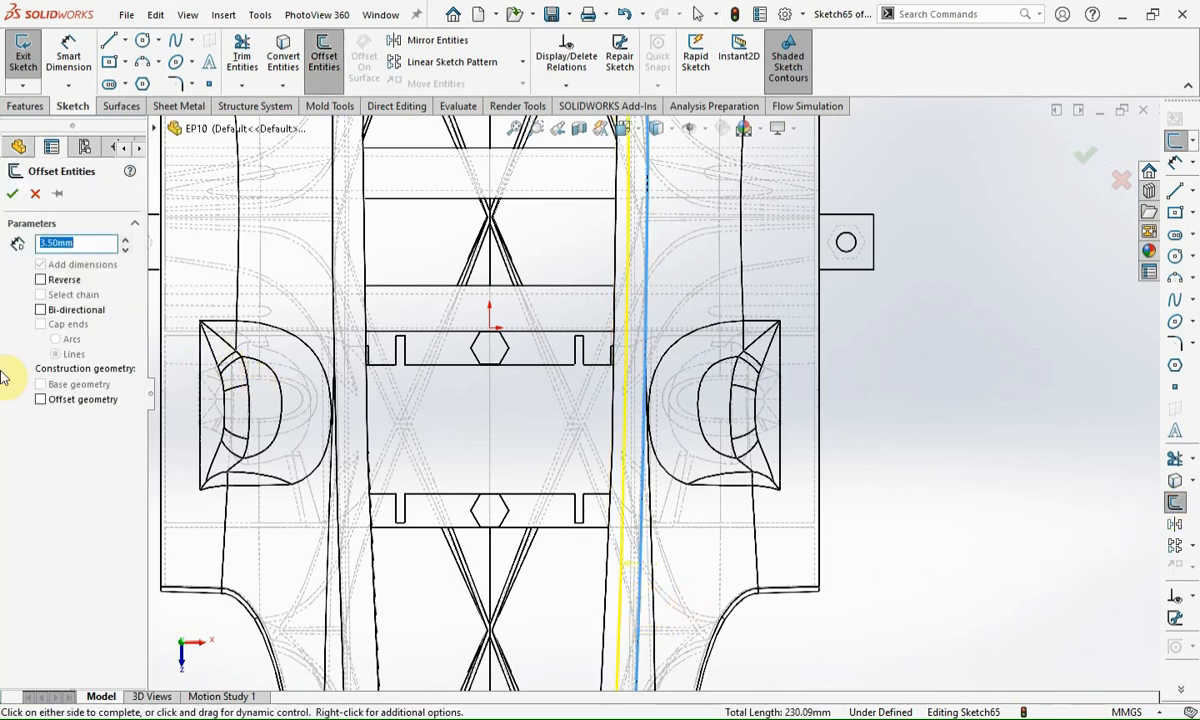
click(13, 196)
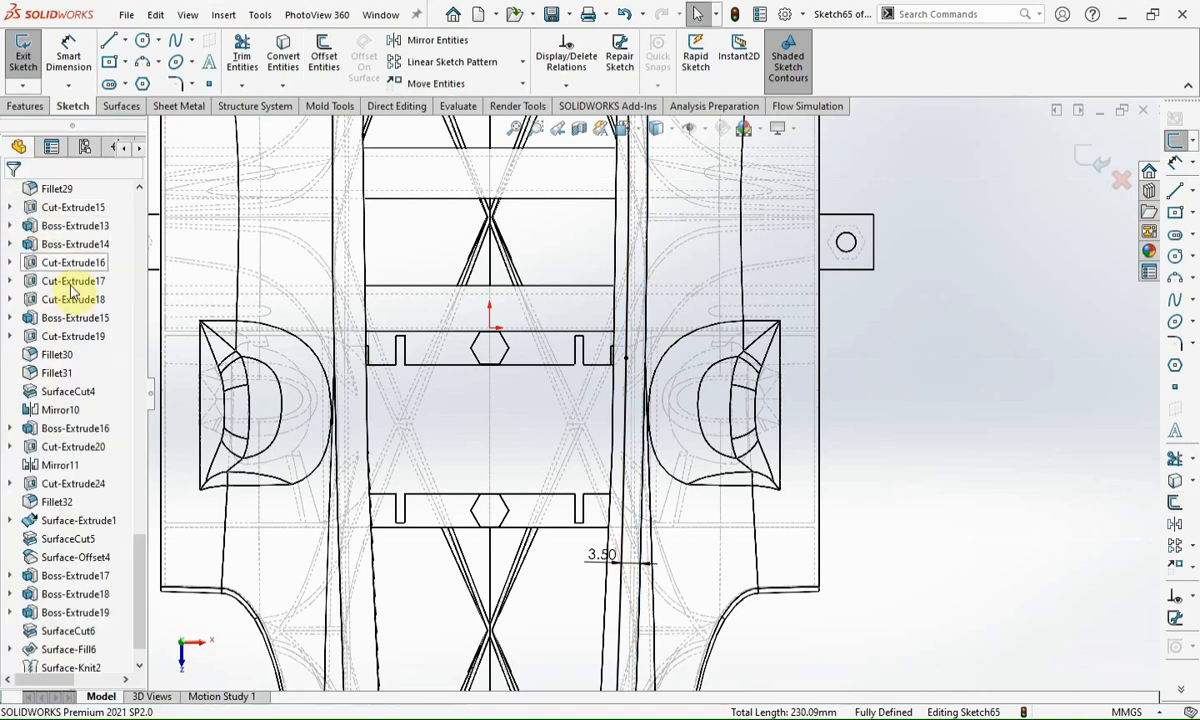
Step: Convert the whole offset curve chain on the right side flange to construction geometry
click(621, 600)
right_click(621, 600)
click(697, 392)
click(97, 535)
click(13, 193)
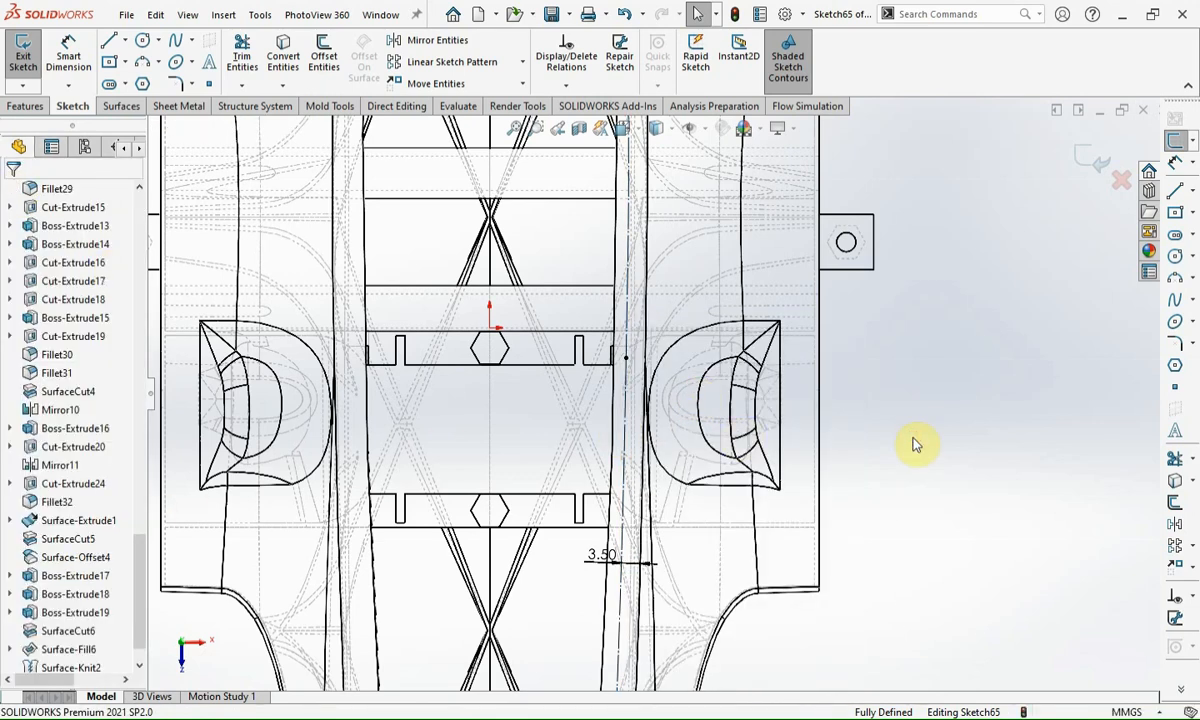
scroll(915, 445, up, 5)
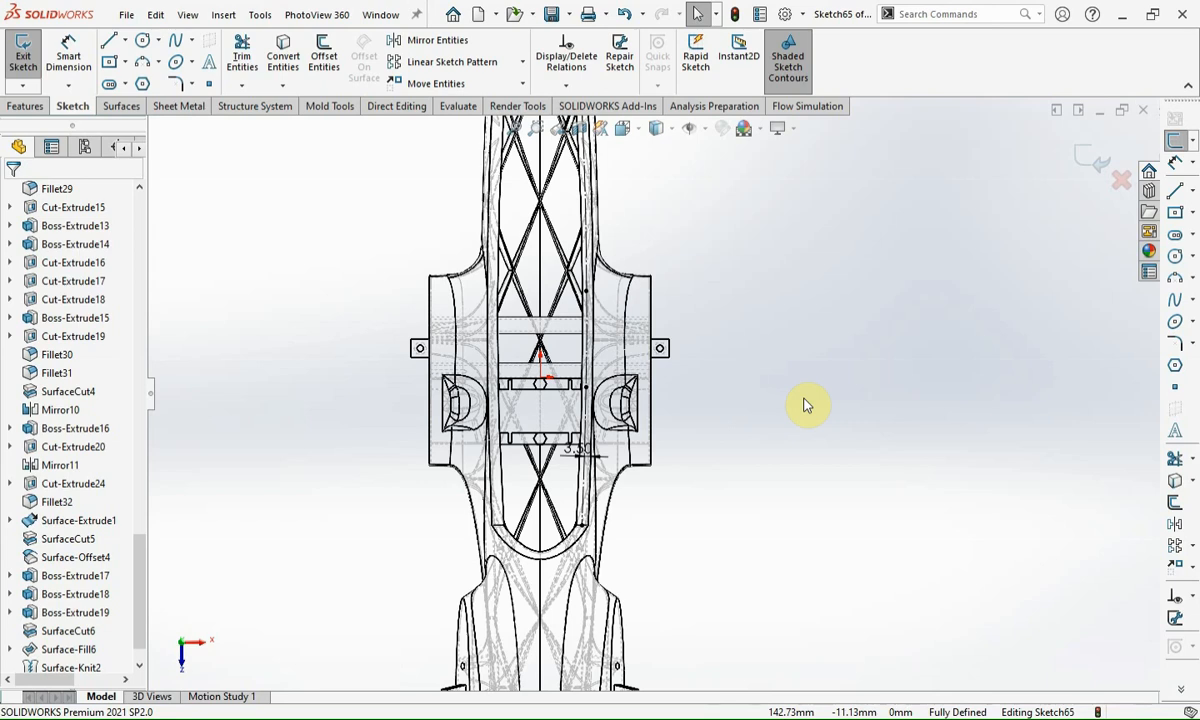
Step: Sketch a horizontal centerline from the lattice rib corner nearest the opening's tapered-tip end to the right flange's offset construction curve
scroll(808, 404, down, 1)
scroll(624, 228, down, 5)
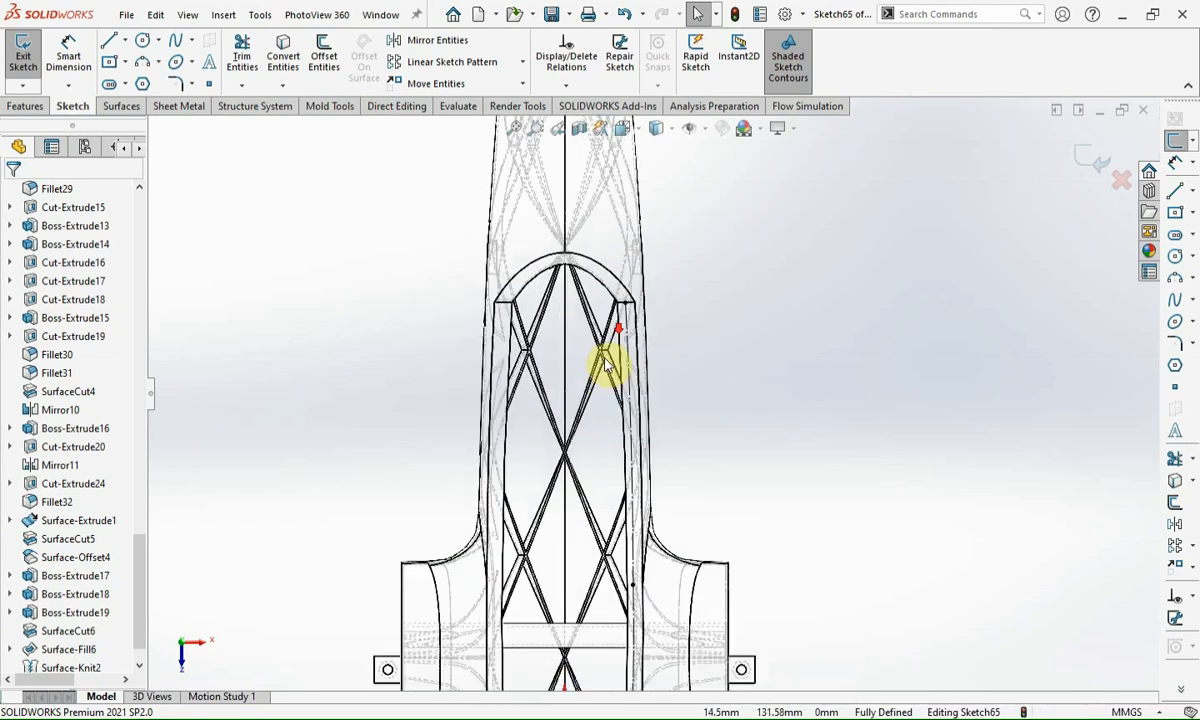
scroll(668, 390, down, 4)
click(1193, 192)
click(1125, 211)
click(596, 368)
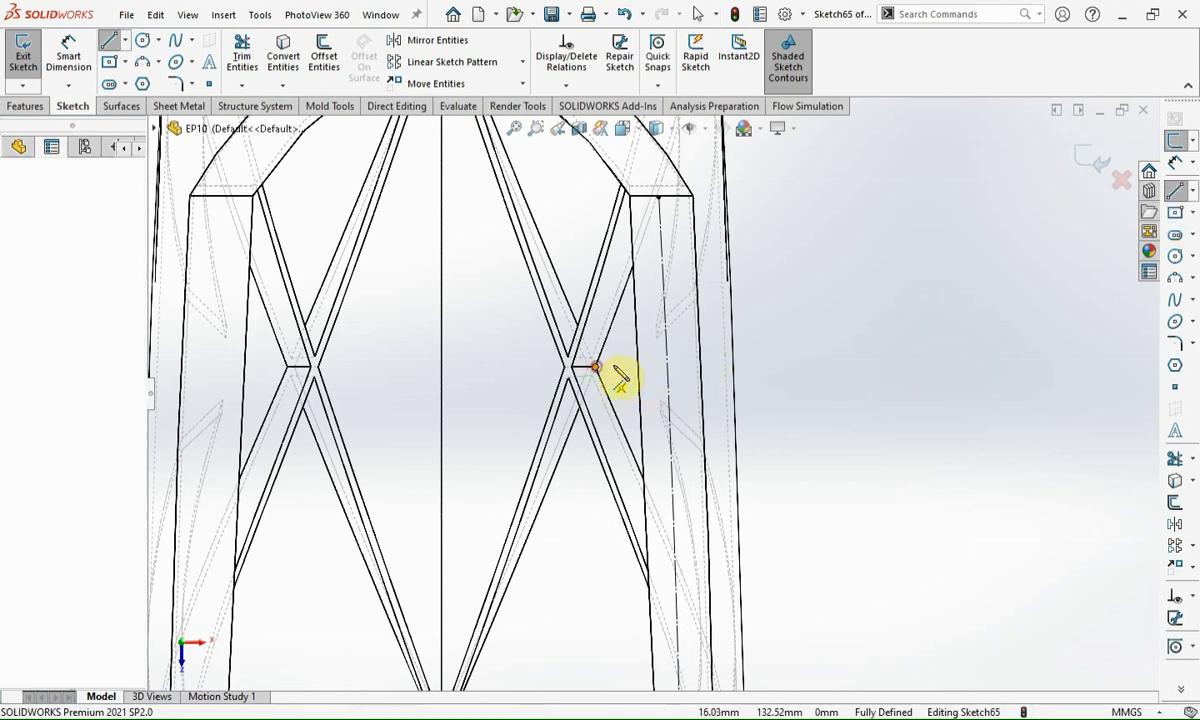
click(668, 369)
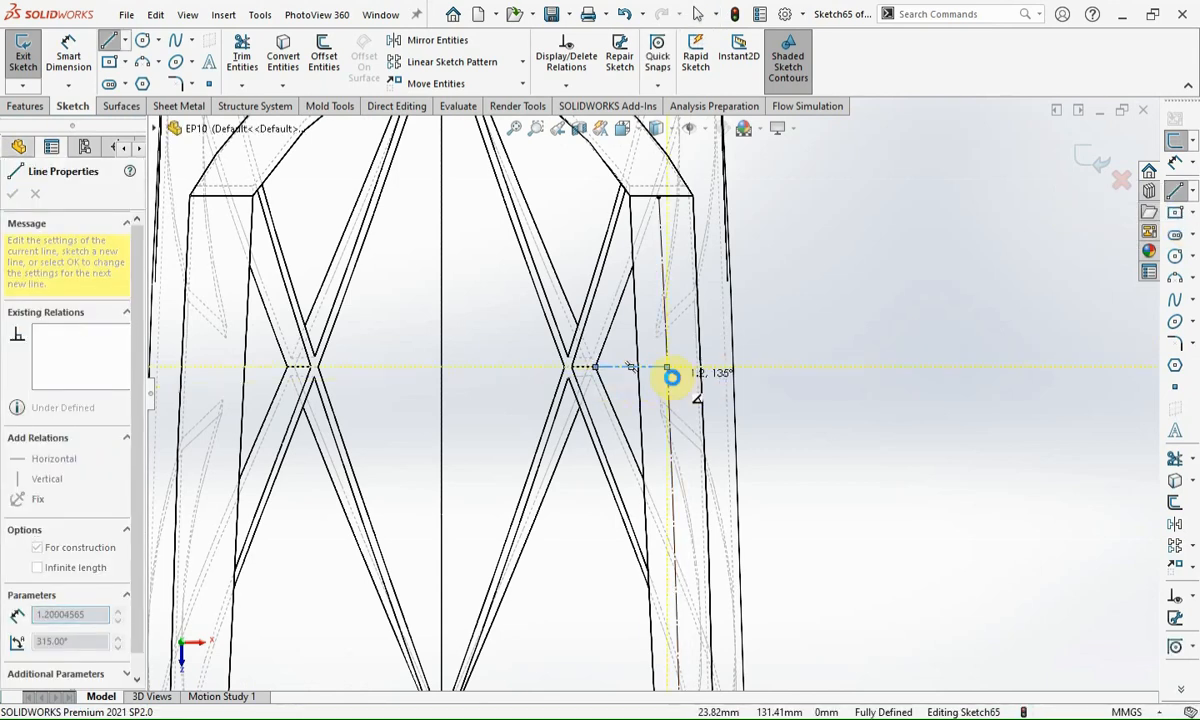
key(Escape)
Step: Sketch a second horizontal centerline from the lattice rib crossing between the two slotted crossbars to the right flange's offset curve
click(1193, 192)
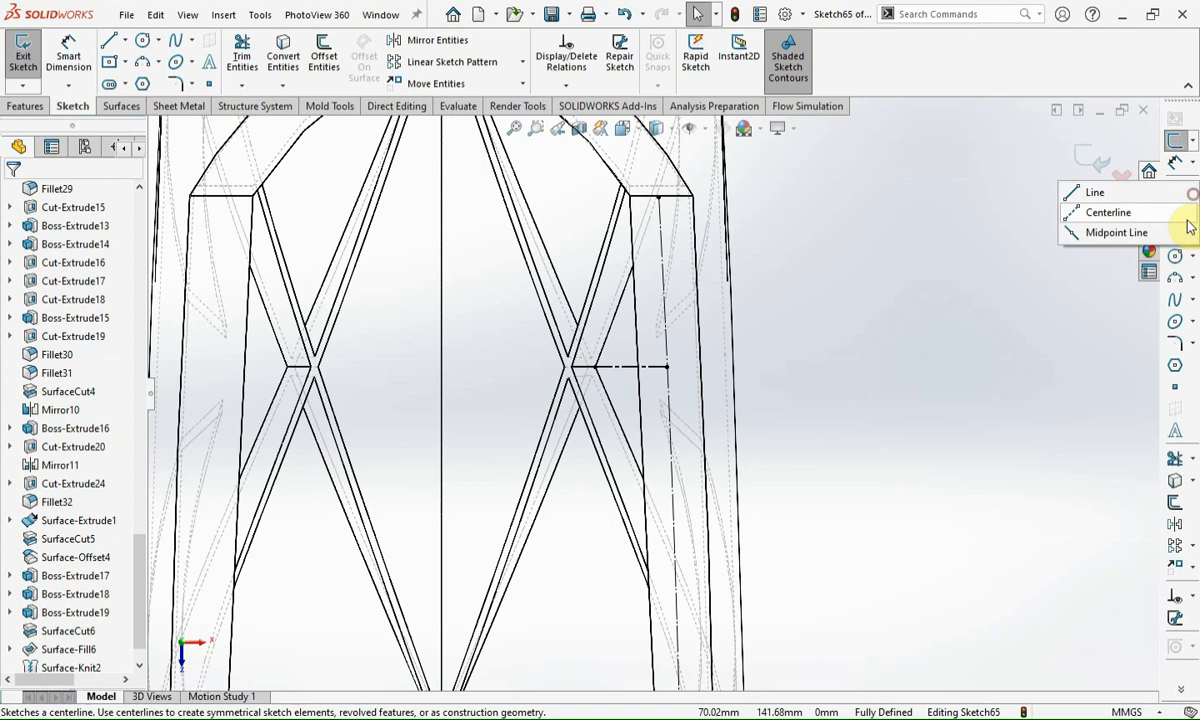
click(1108, 212)
scroll(880, 470, up, 5)
scroll(650, 500, down, 5)
scroll(640, 425, down, 5)
click(540, 432)
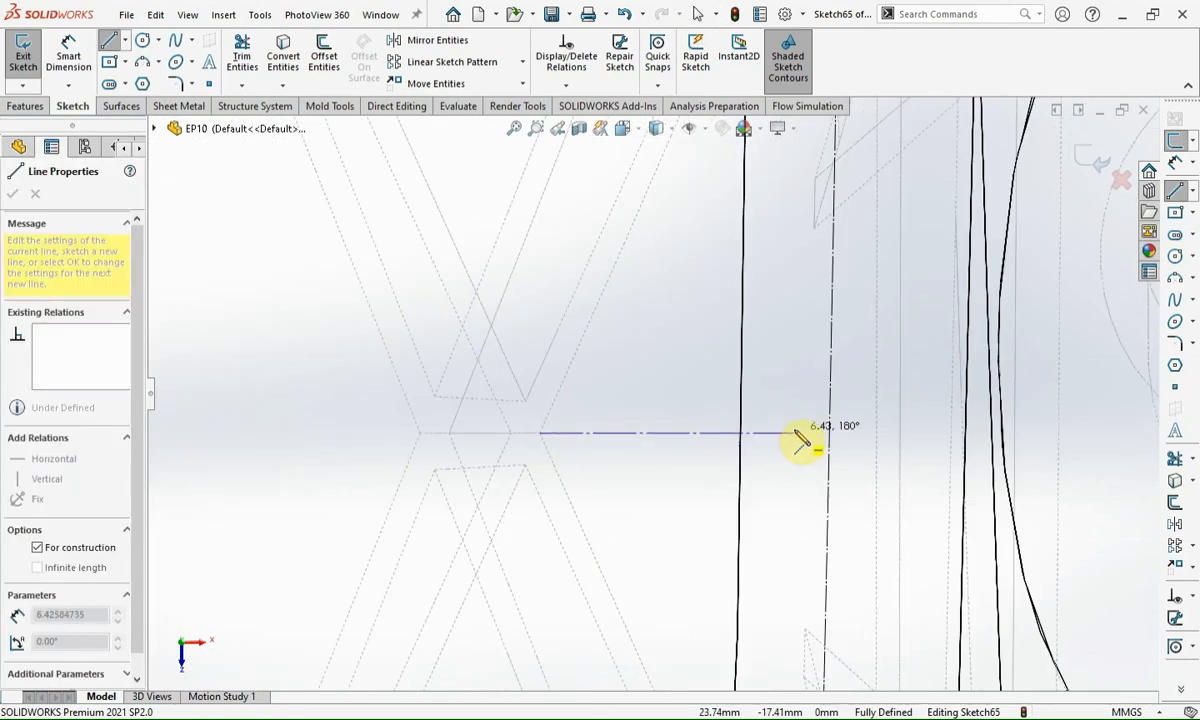
click(835, 432)
key(Escape)
scroll(868, 331, up, 2)
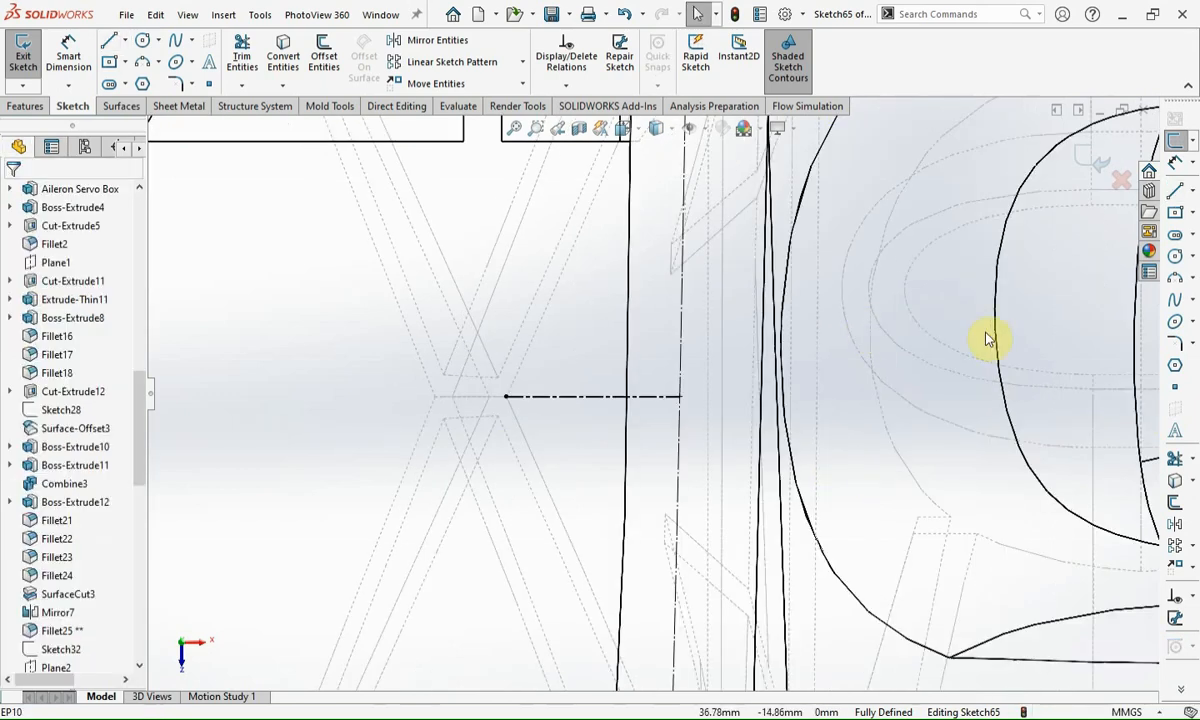
Step: Draw a six-sided inscribed-circle polygon centered on the end of the crossbar-area centerline and make one side vertical
click(1174, 368)
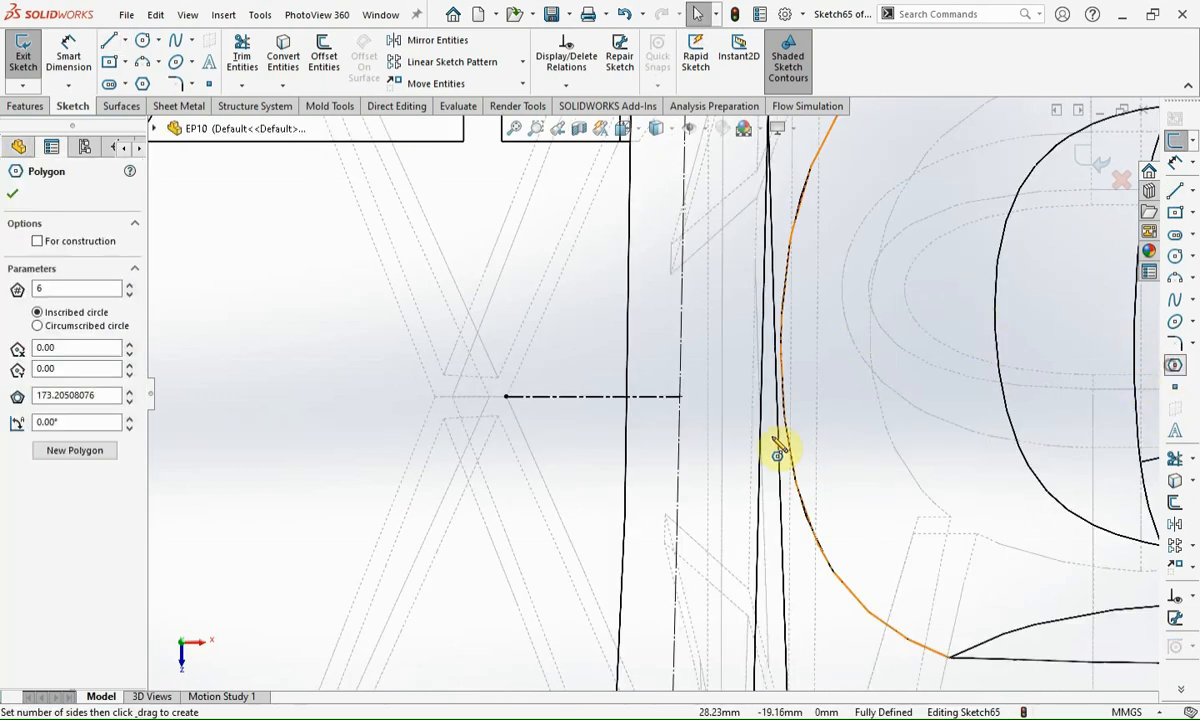
click(681, 398)
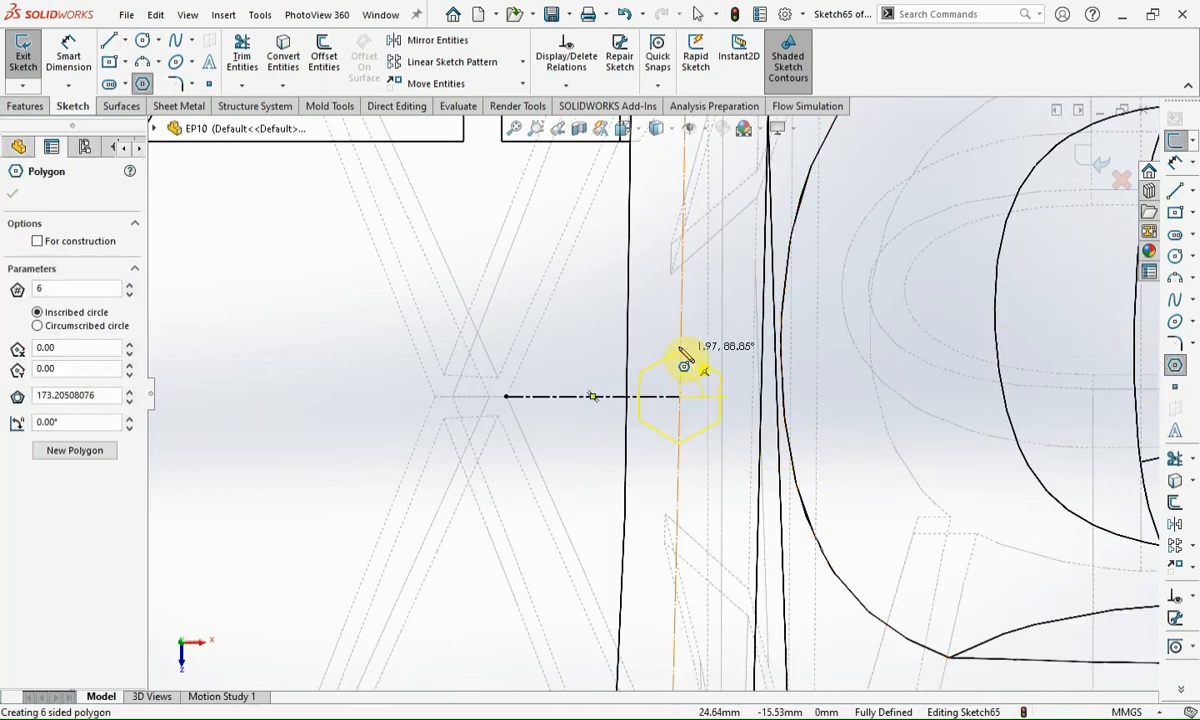
click(674, 300)
key(Escape)
click(597, 438)
click(670, 361)
Step: Dimension the inscribed circle of the crossbar-area hexagon to a diameter of 6.5 mm
key(d)
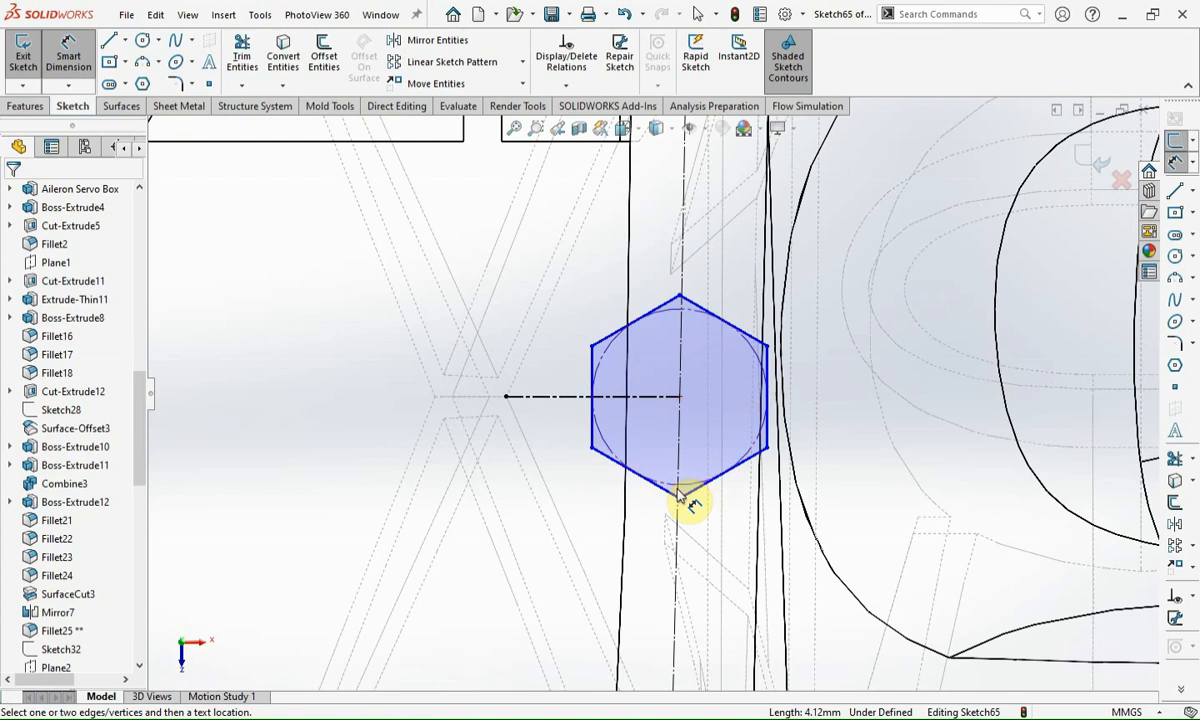
click(690, 488)
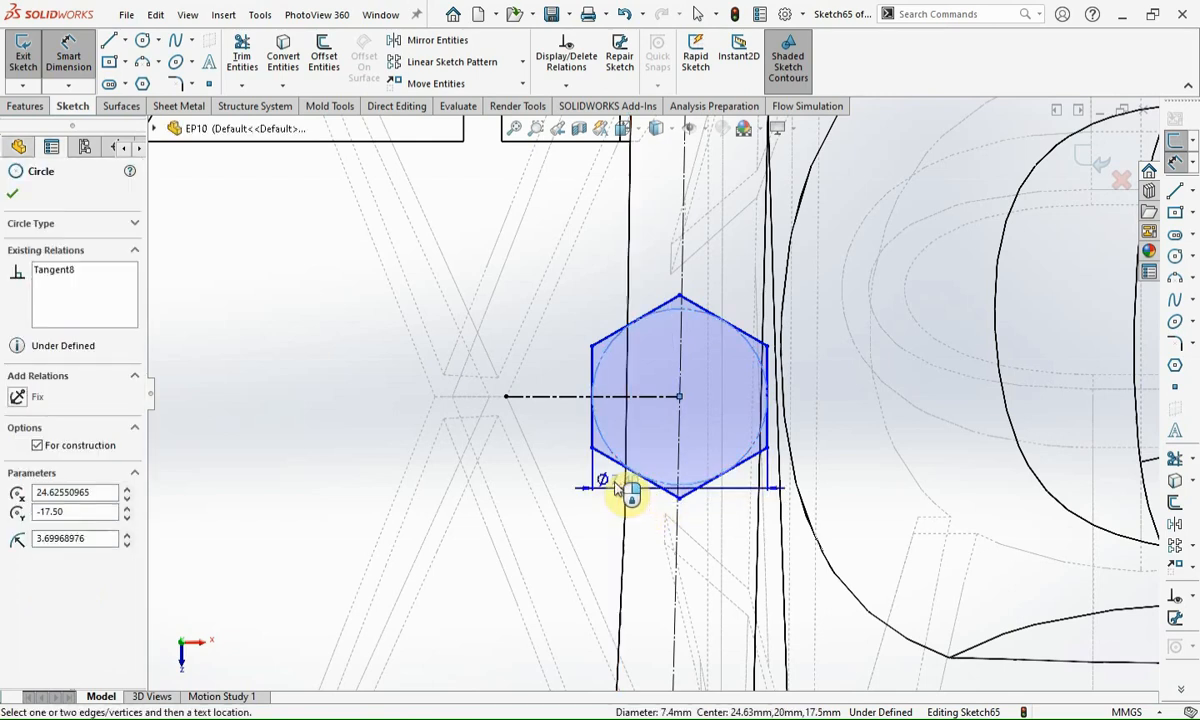
click(571, 378)
text(6.5)
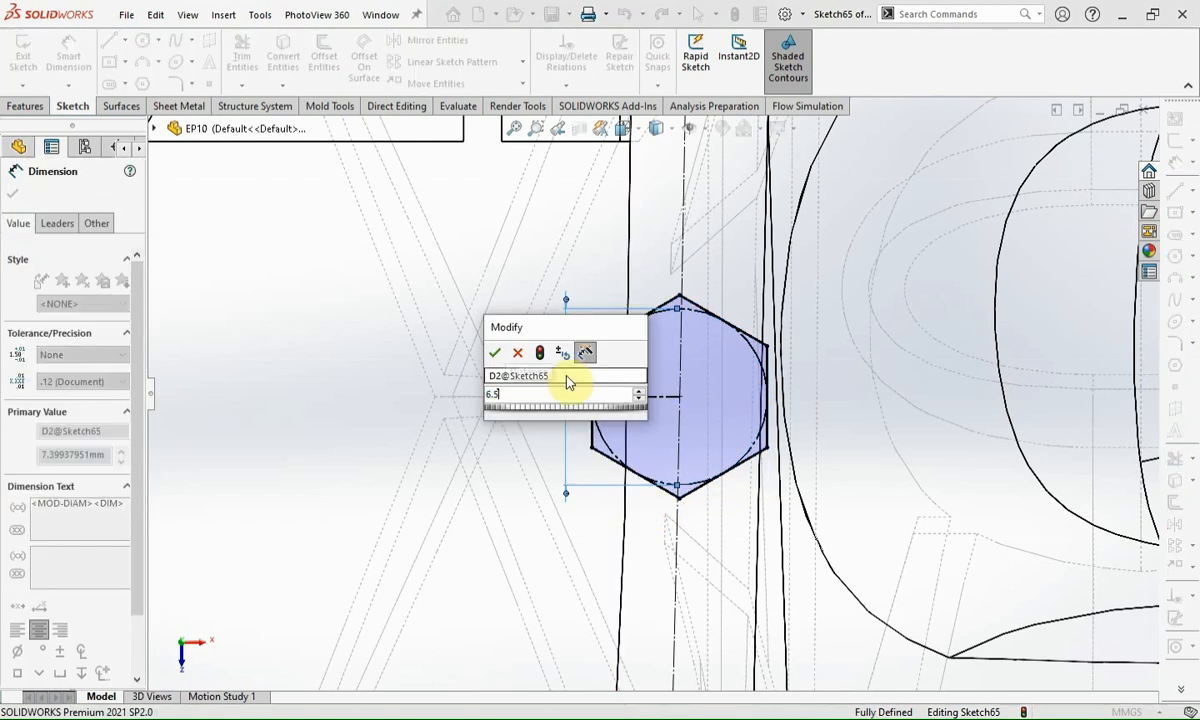
key(Return)
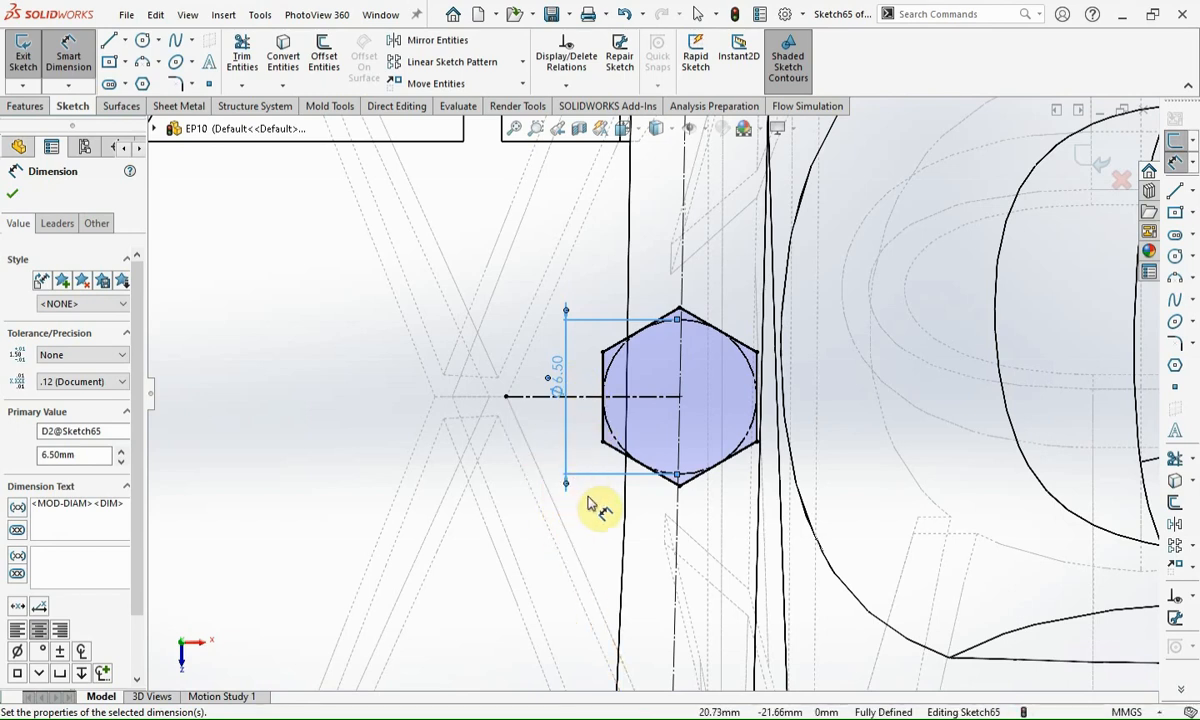
key(Escape)
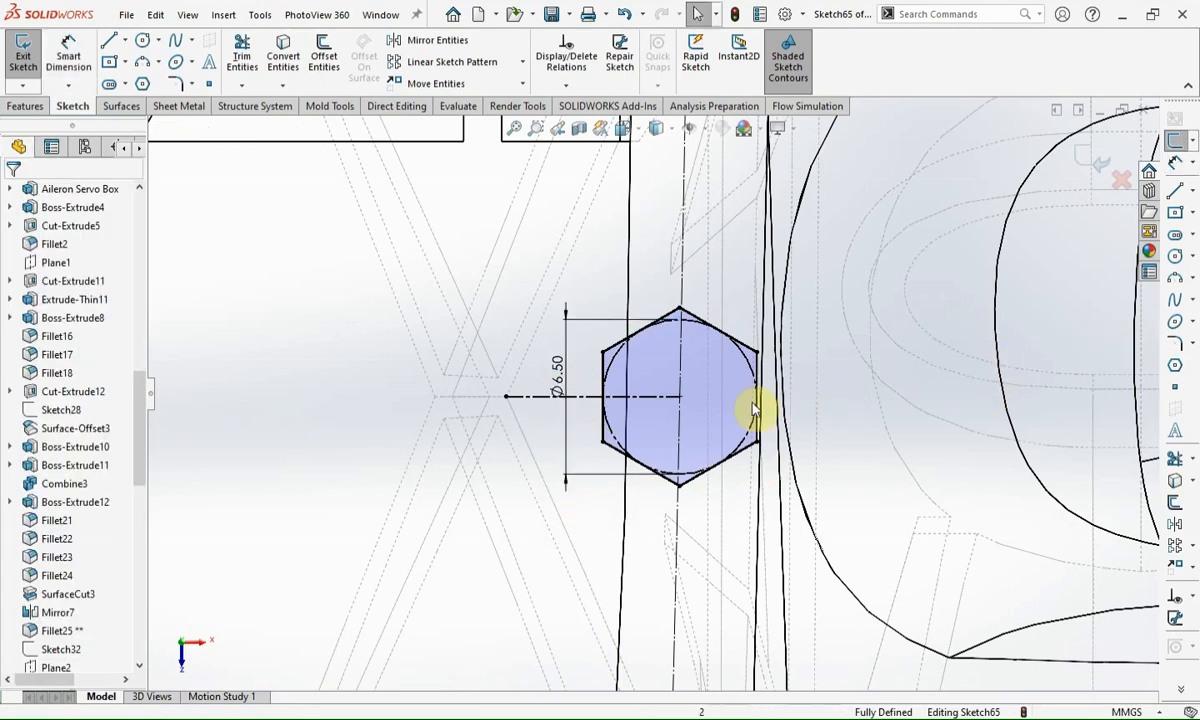
Step: Draw a second hexagon centered on the flange end of the centerline near the hull's tapered tip and make one side vertical
scroll(750, 412, up, 6)
click(1175, 366)
scroll(665, 497, up, 8)
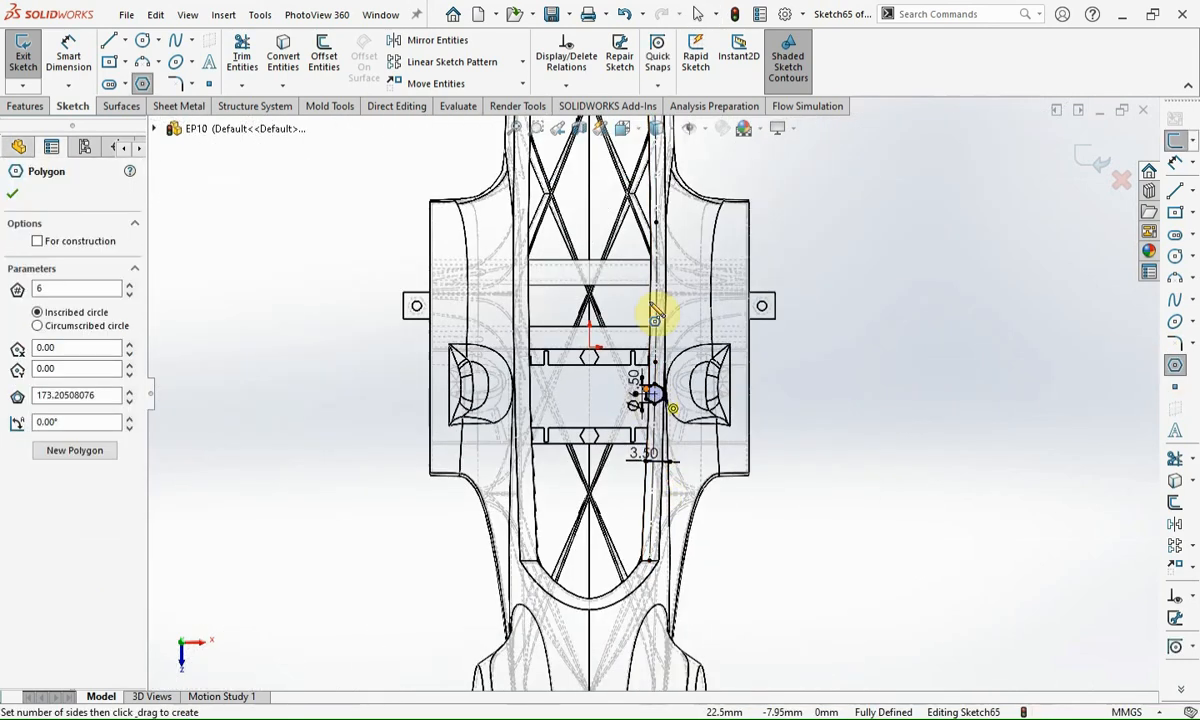
scroll(660, 160, down, 8)
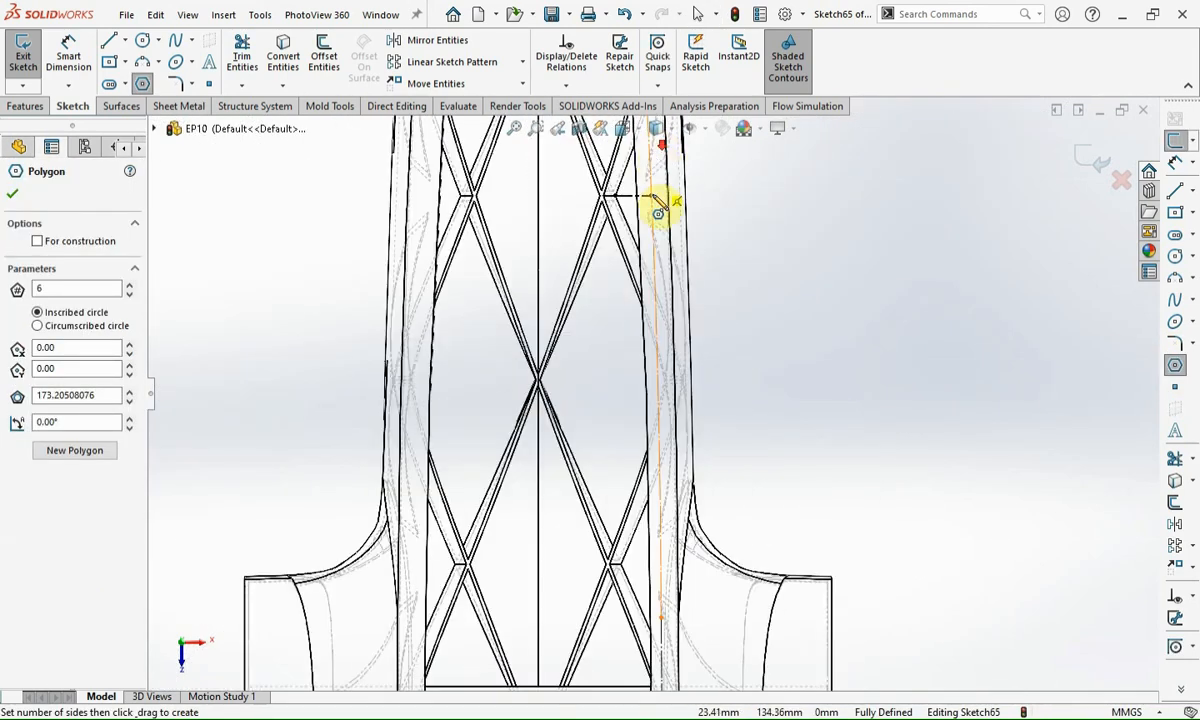
drag(650, 340, 670, 303)
key(Escape)
click(686, 362)
click(758, 287)
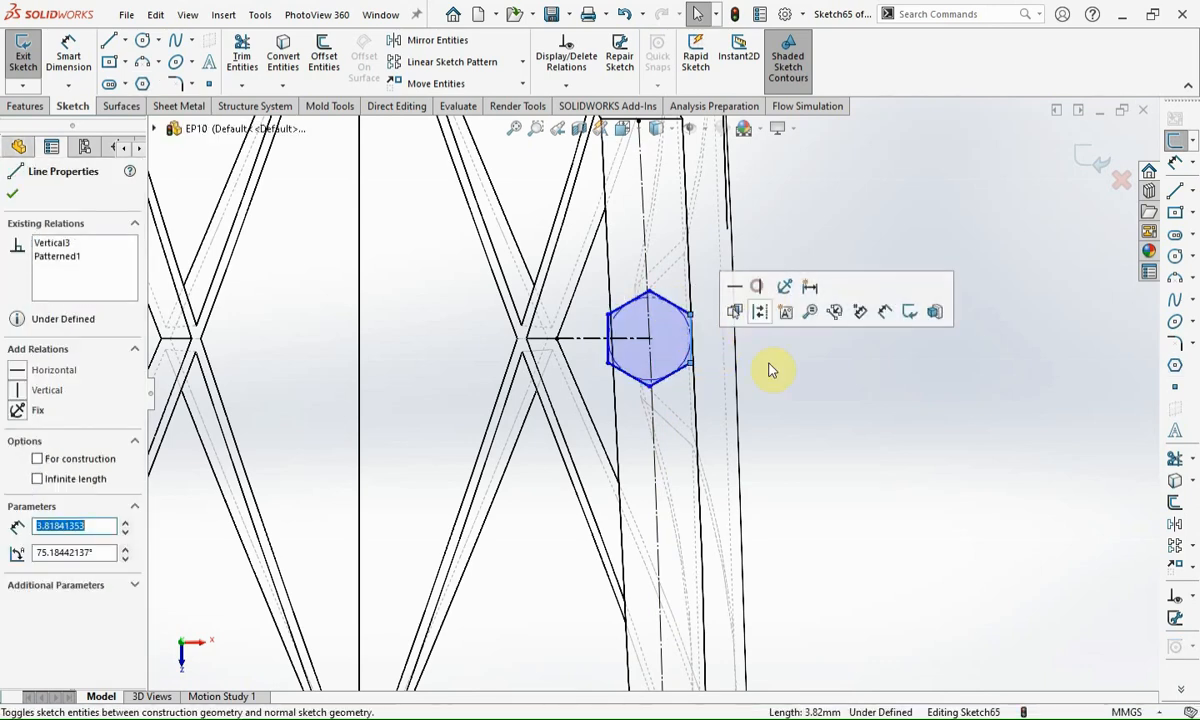
click(770, 369)
Step: Dimension the inscribed circle of the hexagon near the tapered tip to a diameter of 6.5 mm
key(d)
click(691, 368)
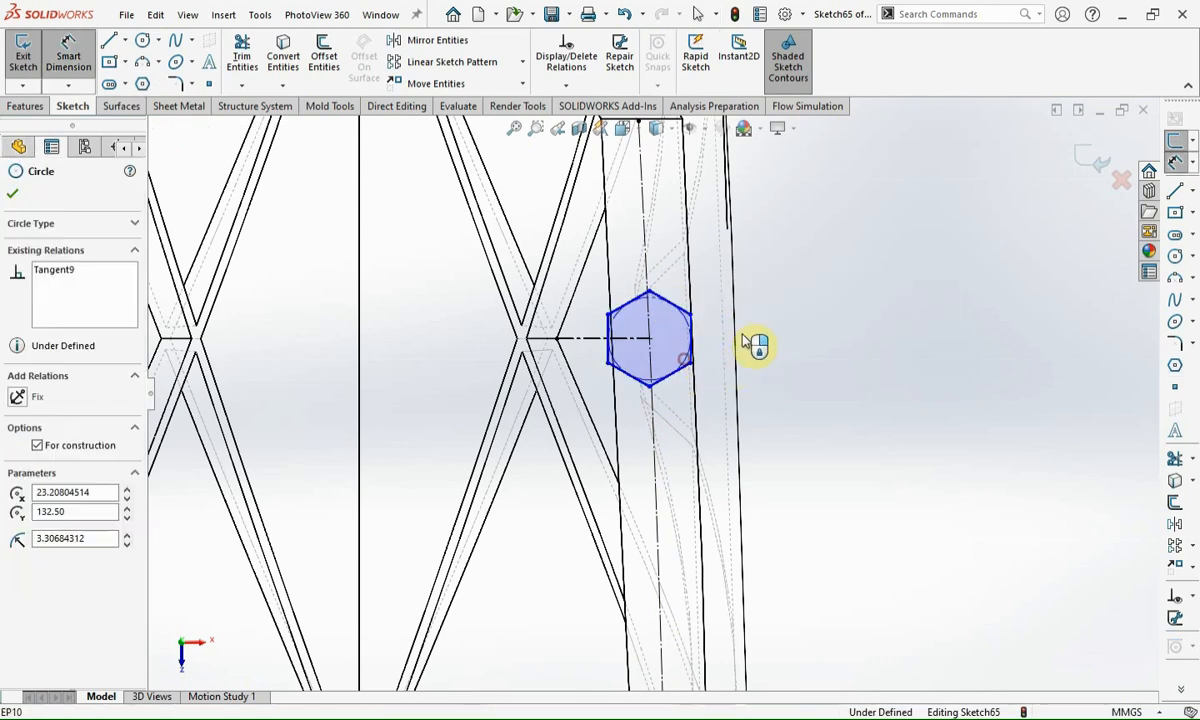
click(764, 338)
text(6.61368624mm)
key(Return)
double_click(745, 338)
text(6.5)
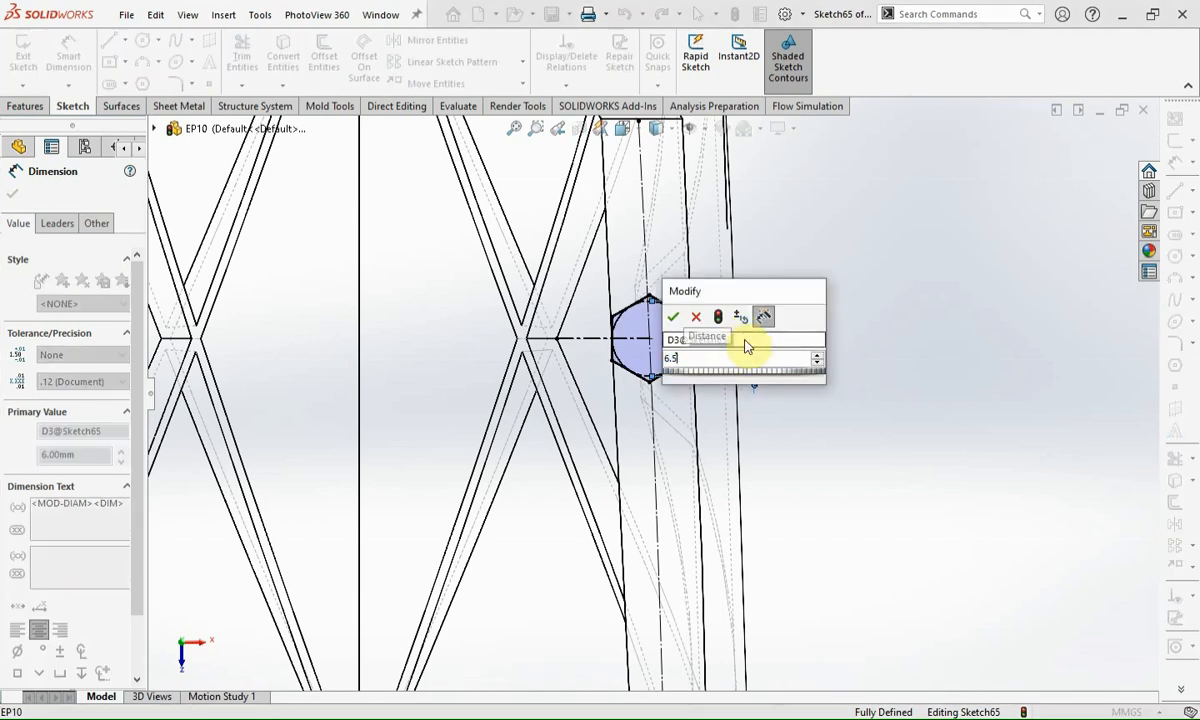
key(Return)
click(785, 414)
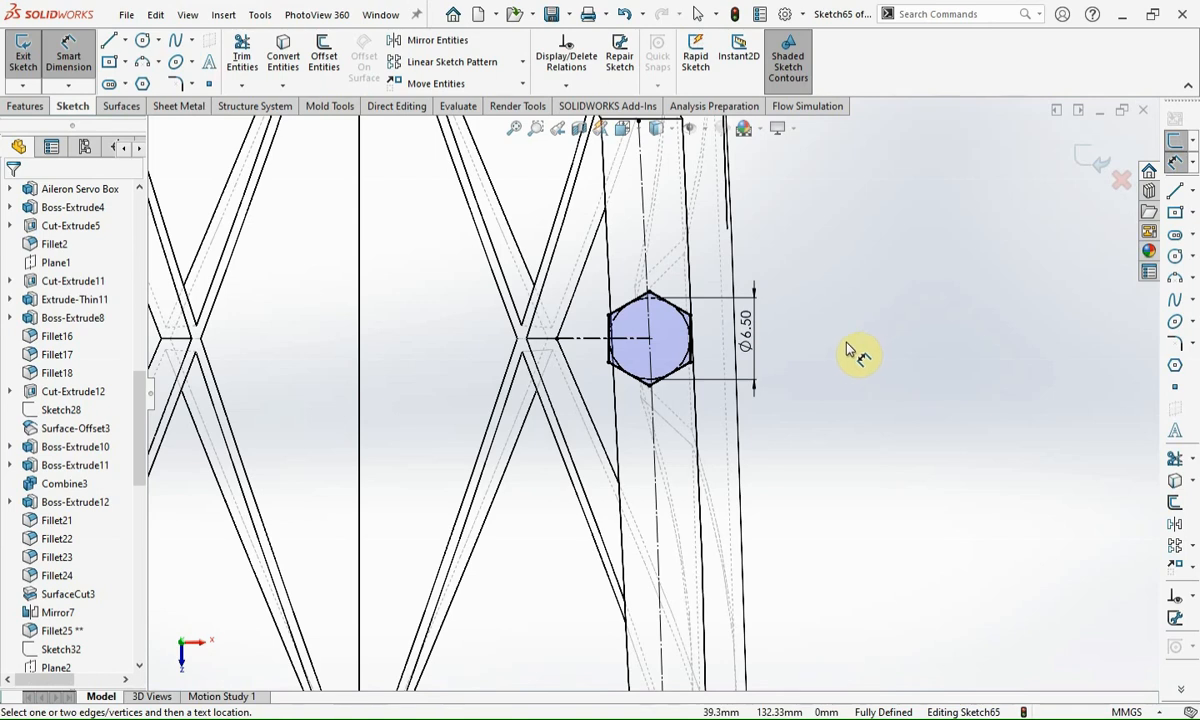
scroll(697, 333, down, 5)
scroll(700, 335, up, 3)
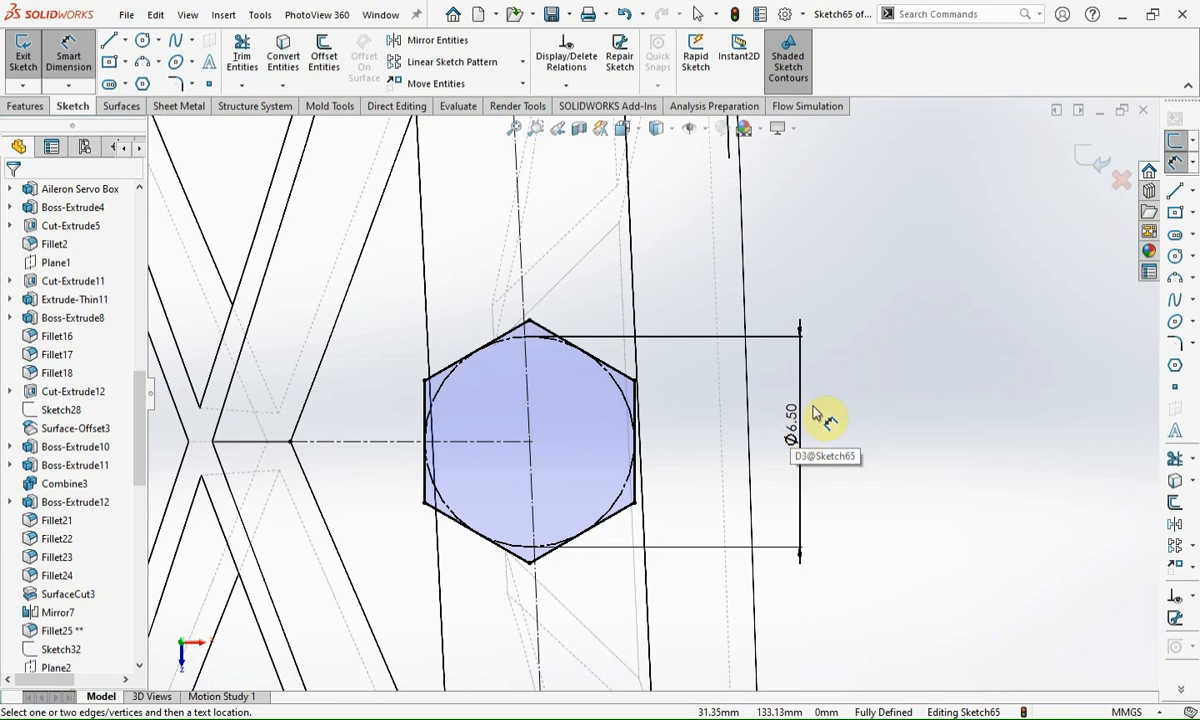
scroll(820, 405, up, 10)
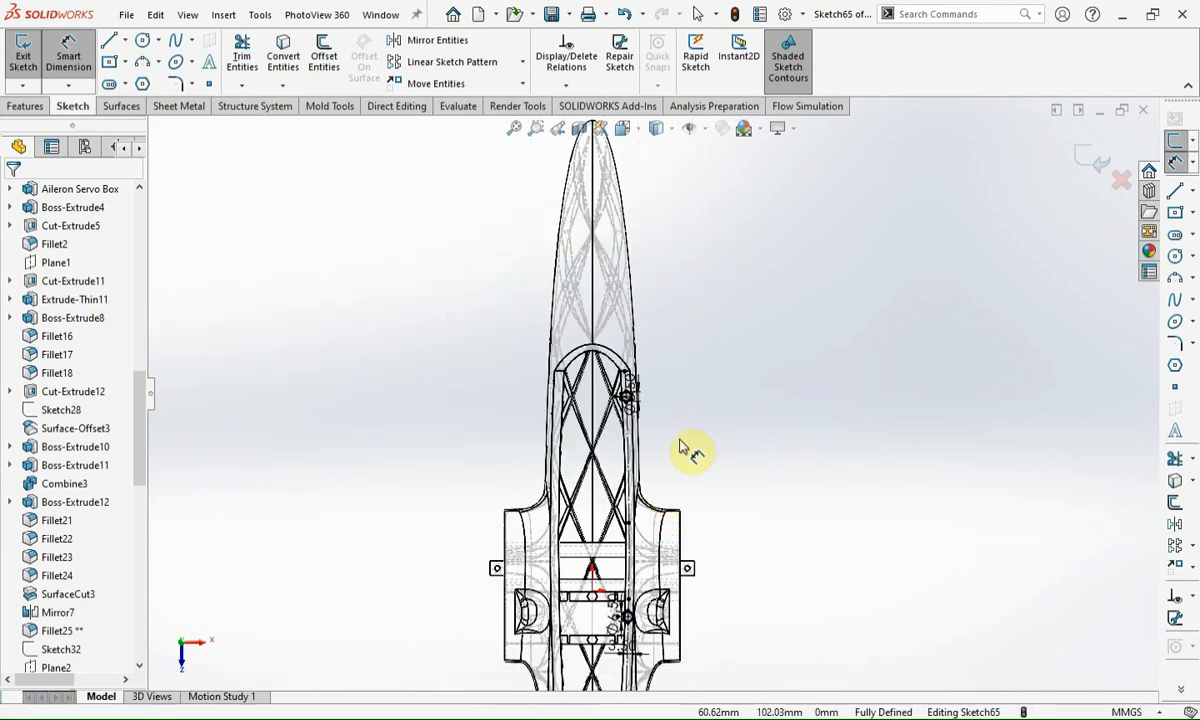
key(Escape)
Step: Sketch a vertical centerline along the hull's middle, from the crossbar edge's midpoint down through the origin
click(1194, 191)
click(1108, 212)
scroll(722, 496, up, 2)
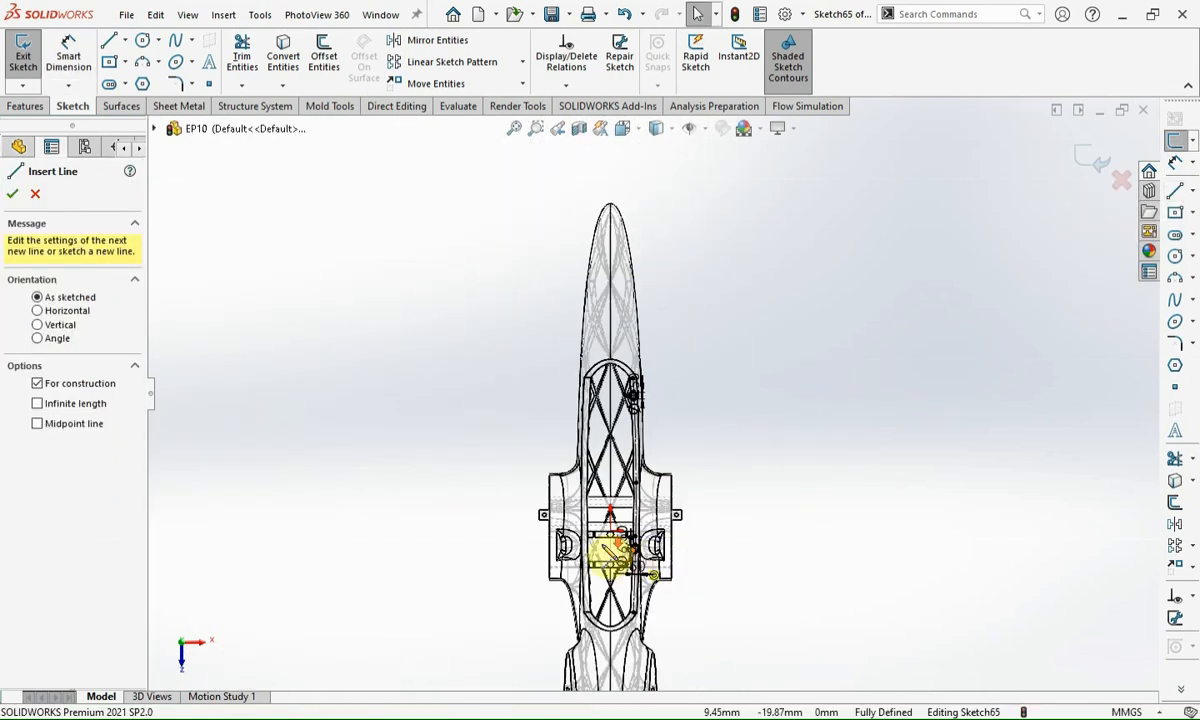
scroll(630, 563, down, 10)
click(692, 184)
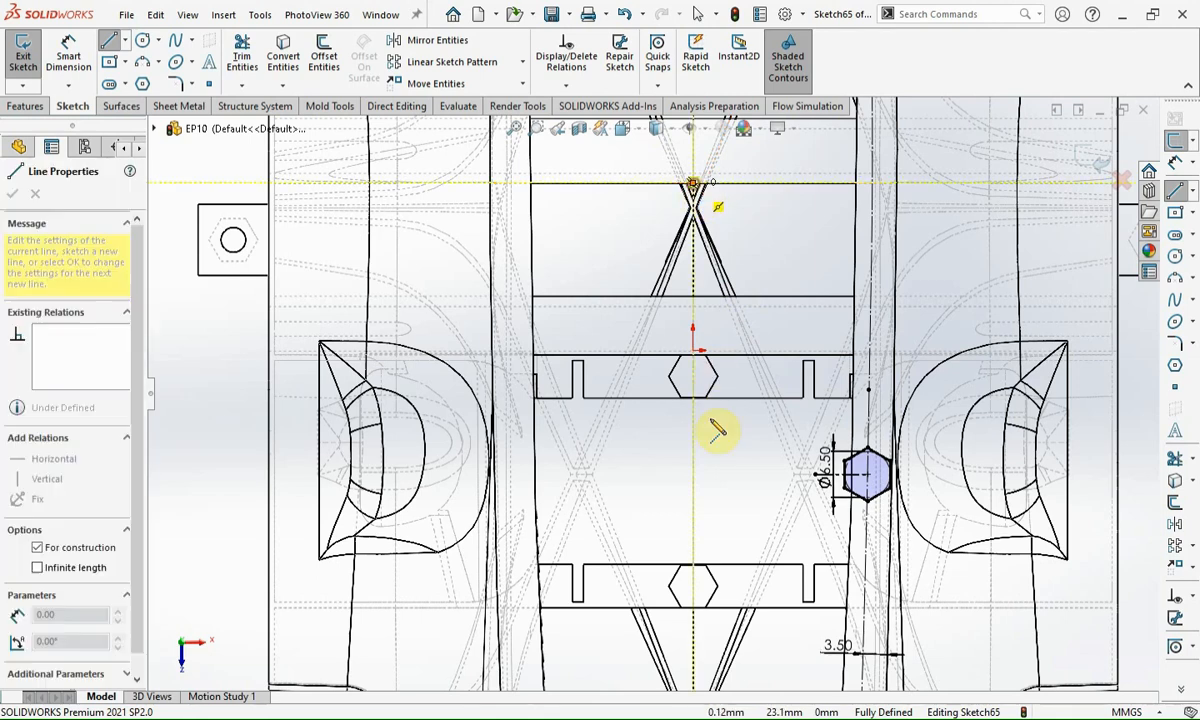
click(694, 566)
key(Escape)
Step: Mirror both hexagons with their centerlines and offset curves about the hull's middle centerline onto the left flange
scroll(868, 540, up, 10)
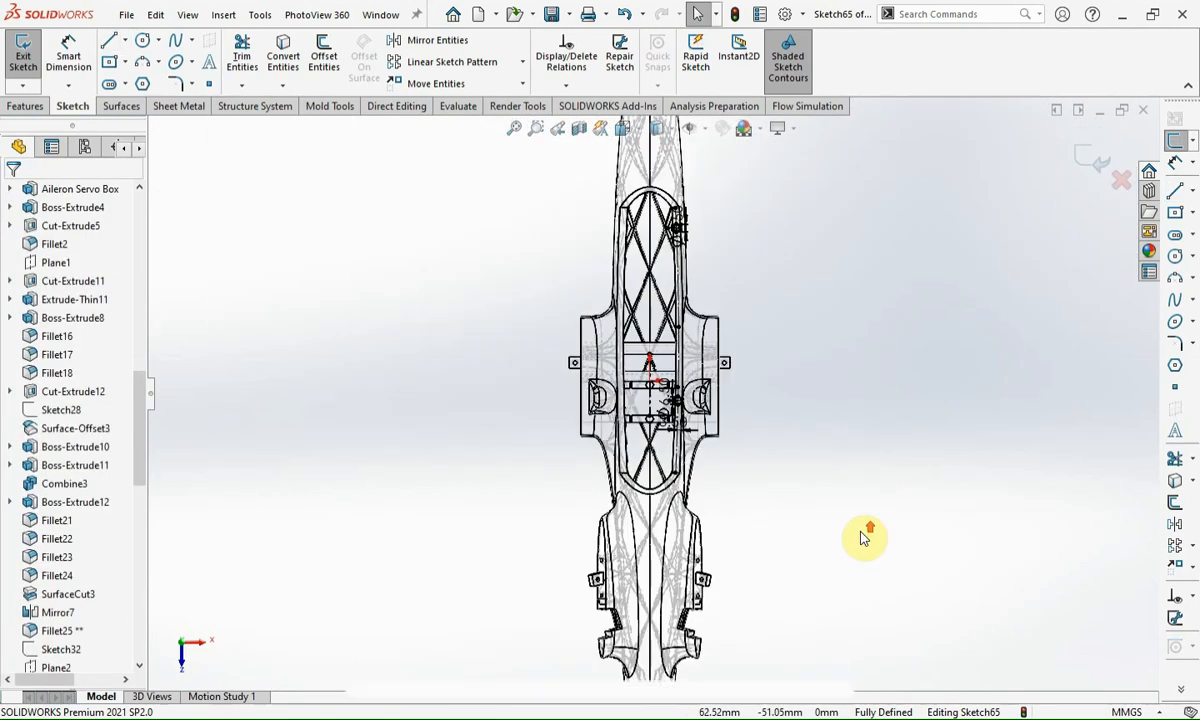
drag(666, 208, 712, 431)
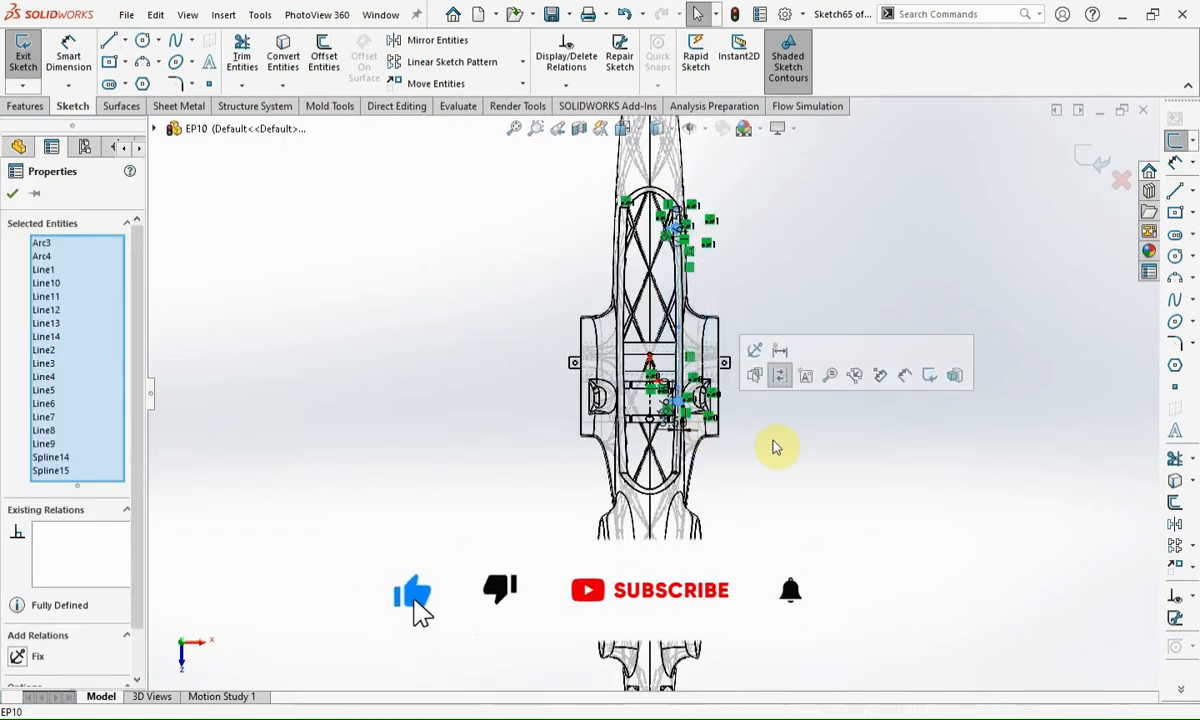
click(1175, 527)
click(115, 632)
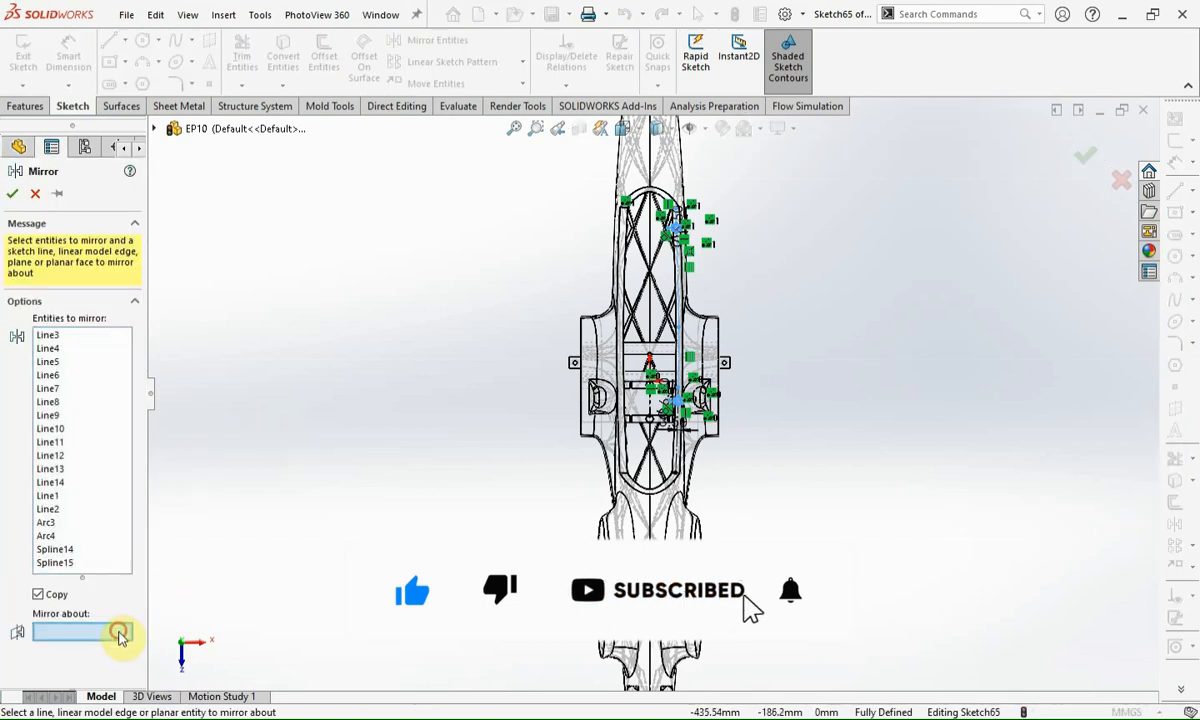
click(650, 405)
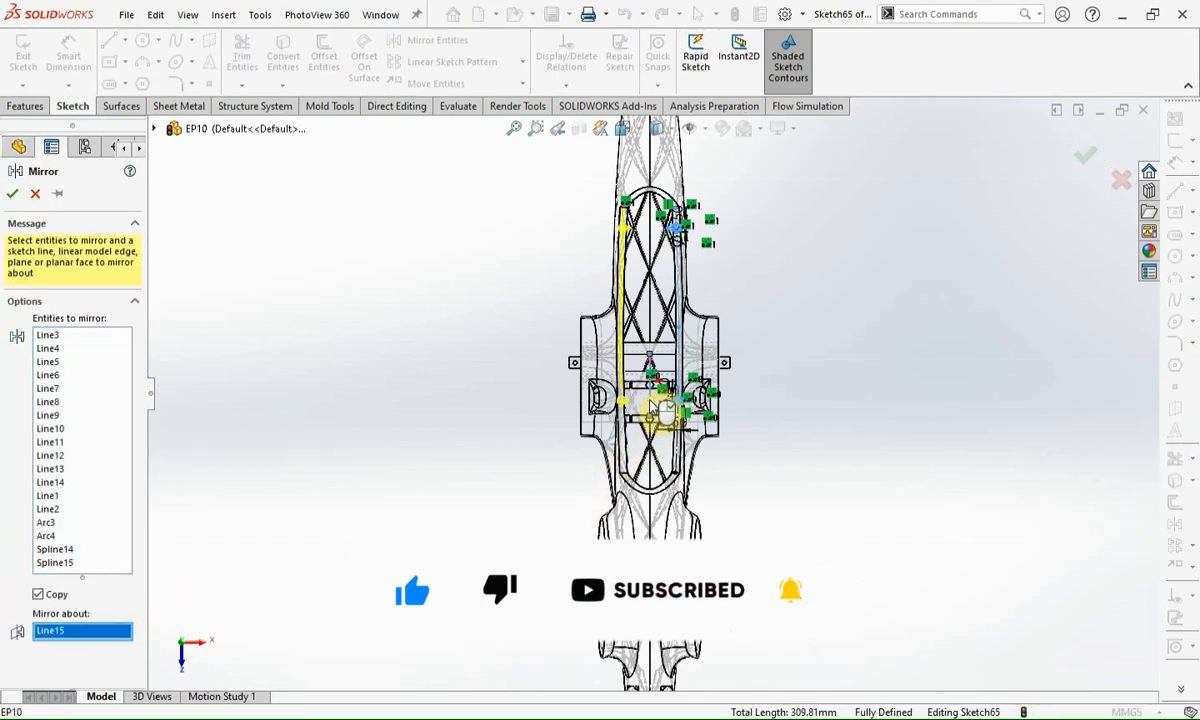
click(12, 193)
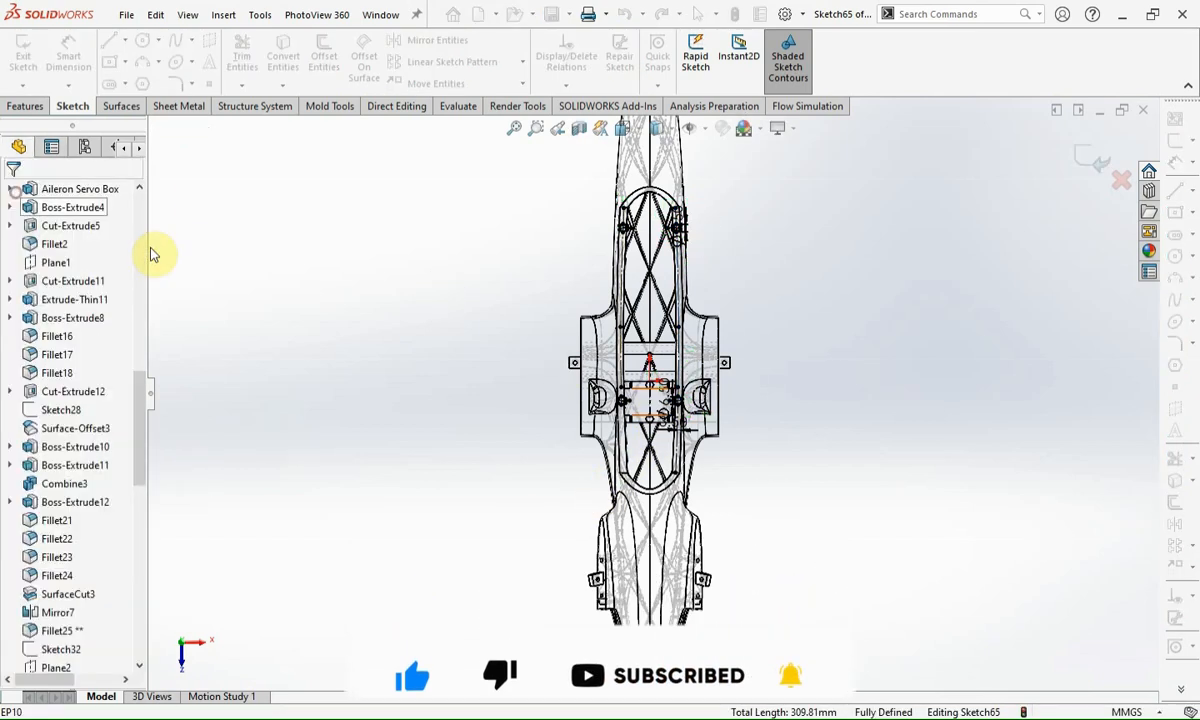
Step: Cut-extrude the hexagon sketch into the side flanges with a blind depth of 2 mm
click(30, 106)
click(247, 55)
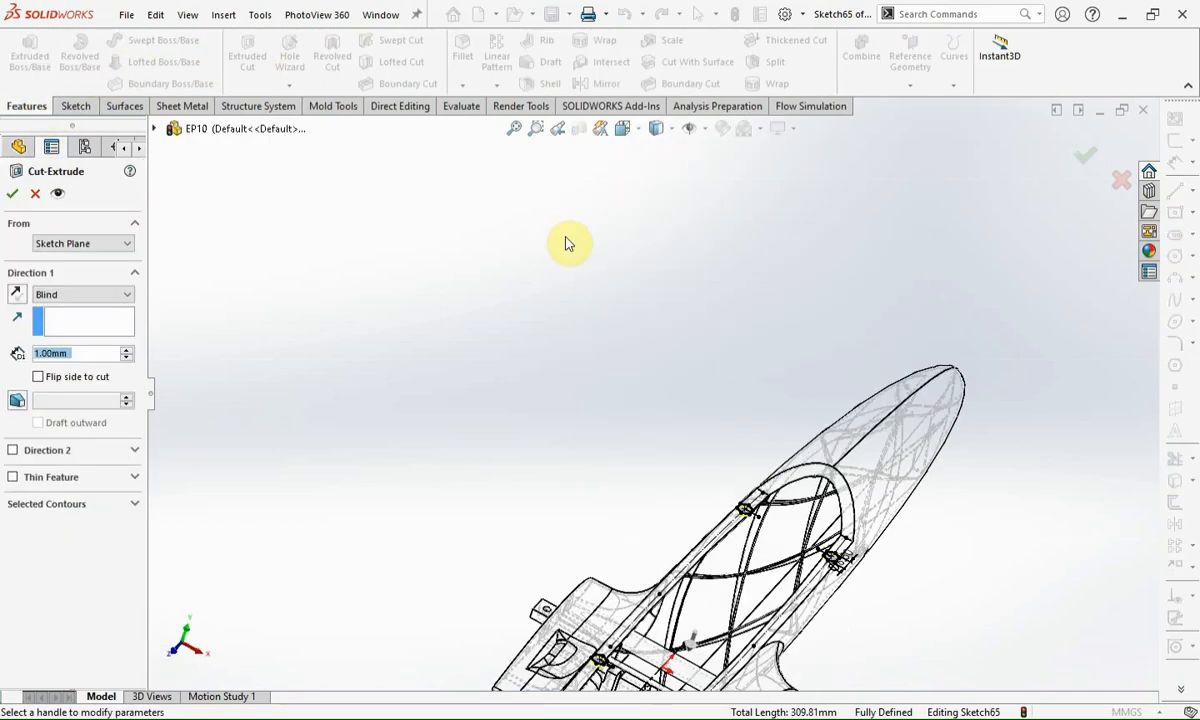
scroll(758, 581, down, 8)
scroll(716, 318, down, 7)
middle_drag(709, 329, 673, 324)
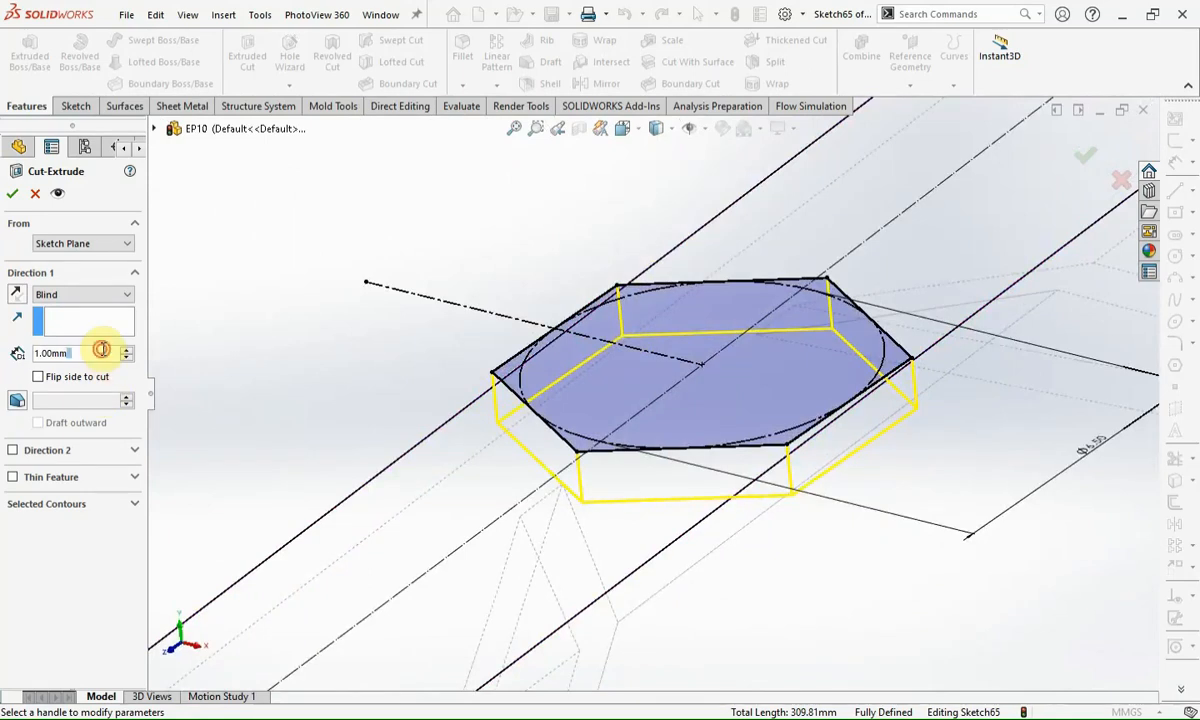
text(2)
key(Return)
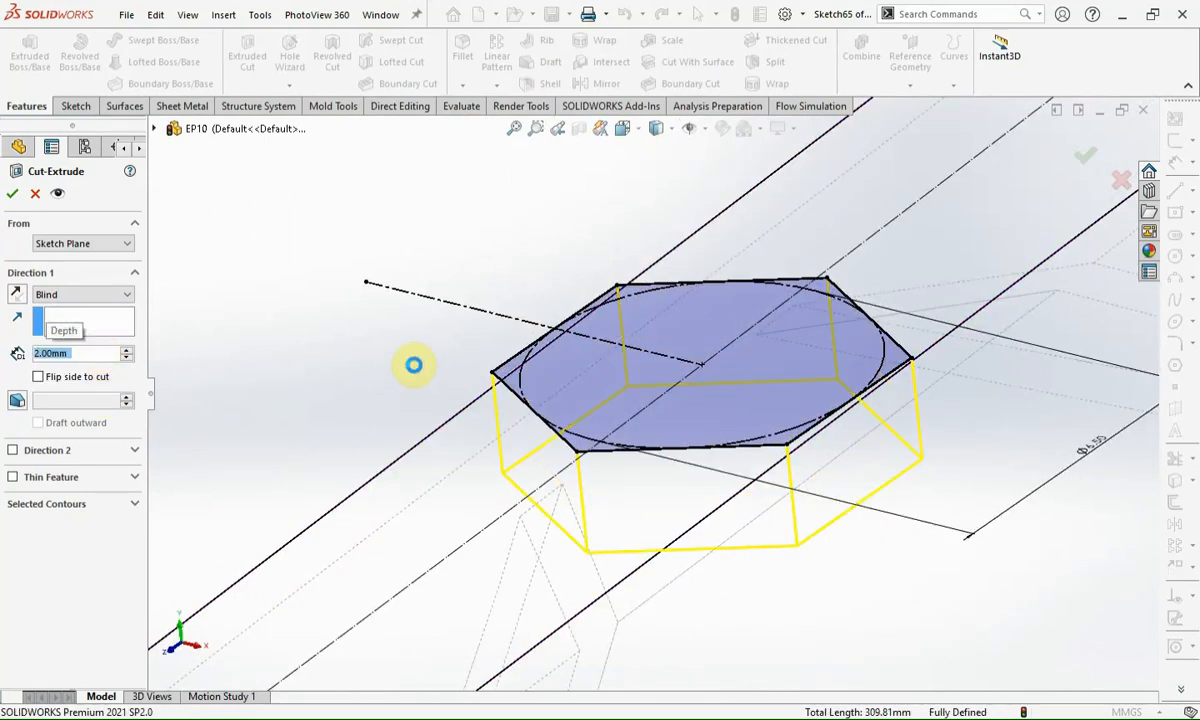
Step: Show the nut-pocket cut's Sketch65, start a sketch on the side flange's top face, and convert its four hexagons into it
scroll(490, 402, up, 15)
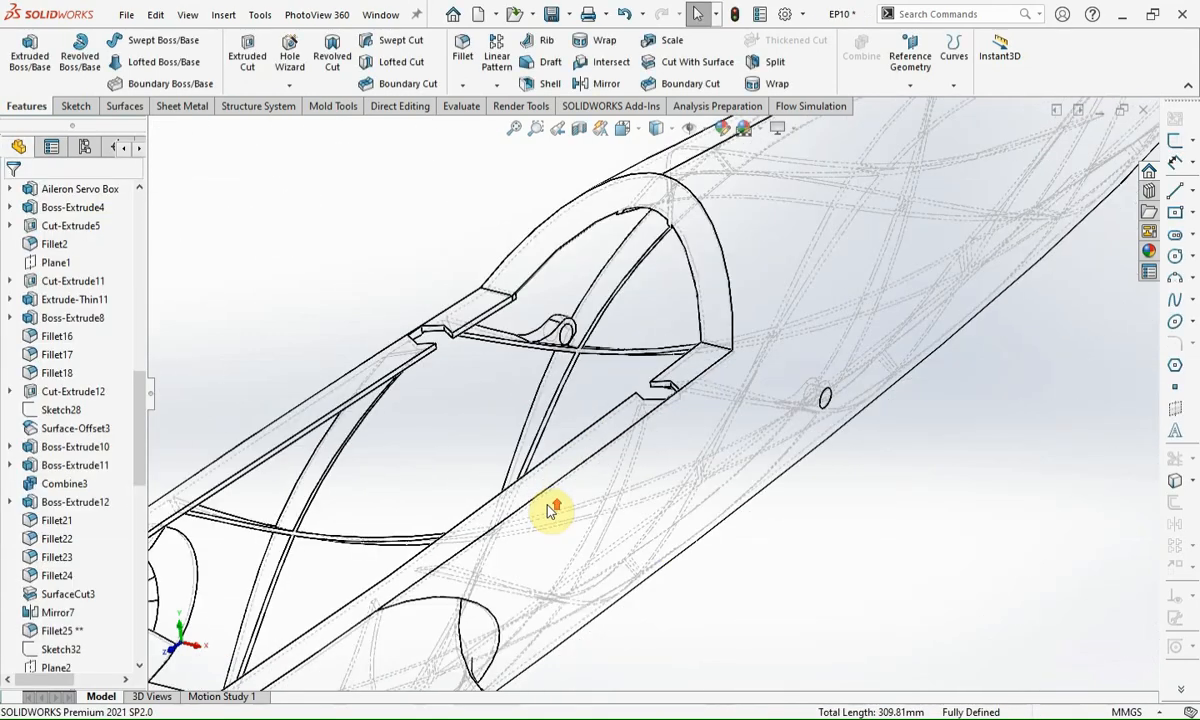
scroll(357, 614, down, 5)
scroll(420, 562, down, 5)
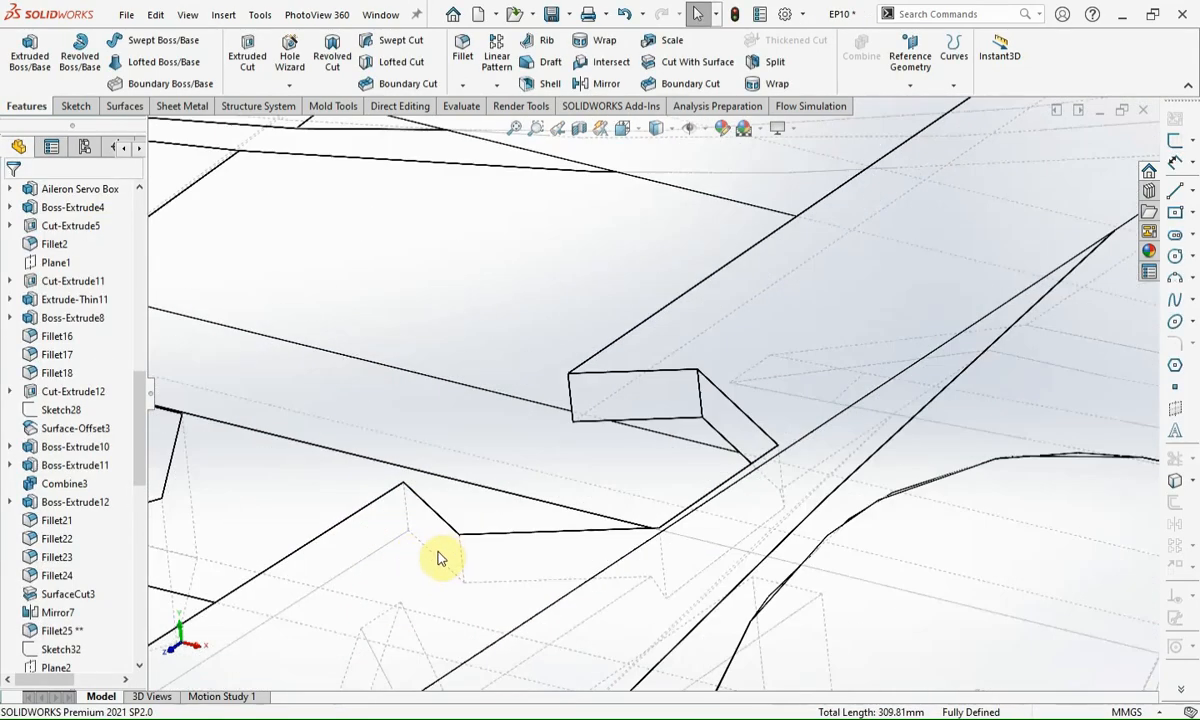
scroll(30, 650, down, 15)
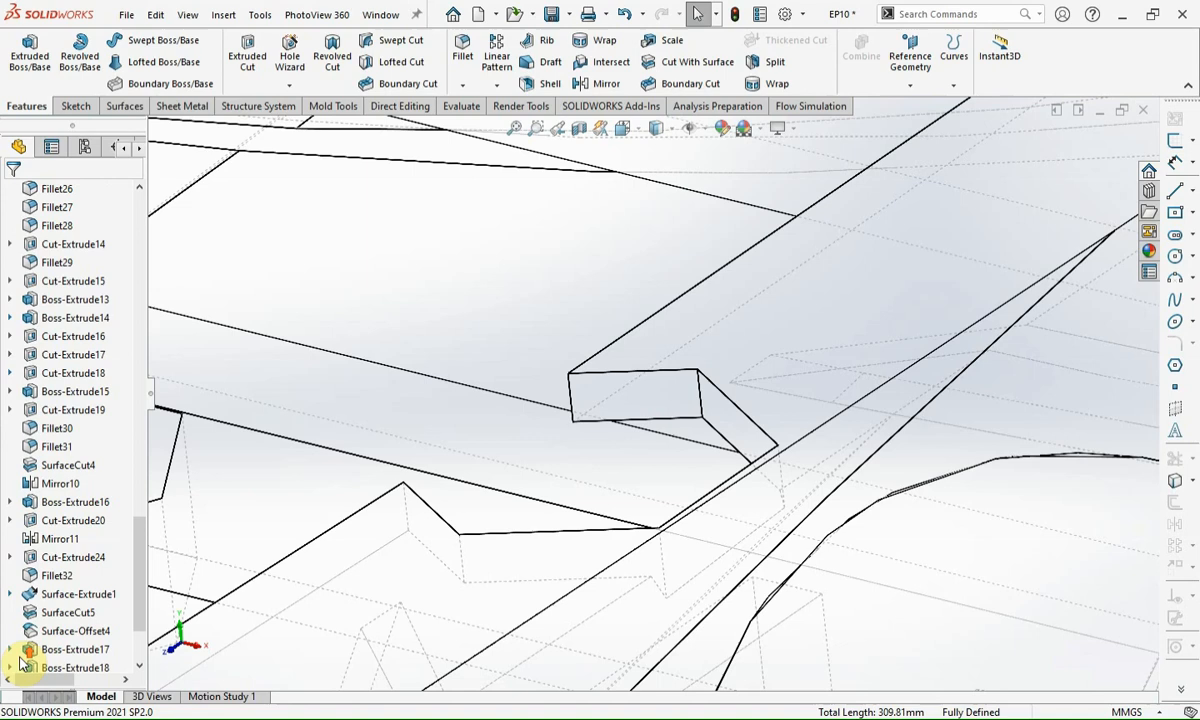
click(63, 652)
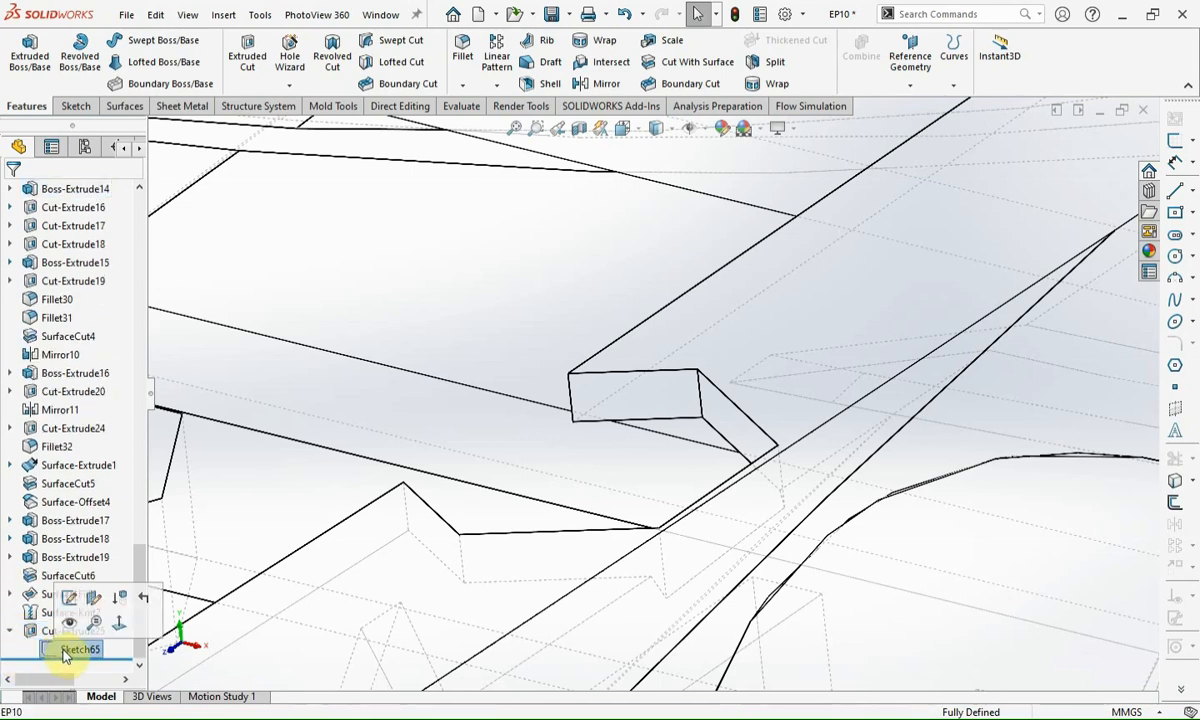
click(69, 622)
click(884, 308)
click(1013, 234)
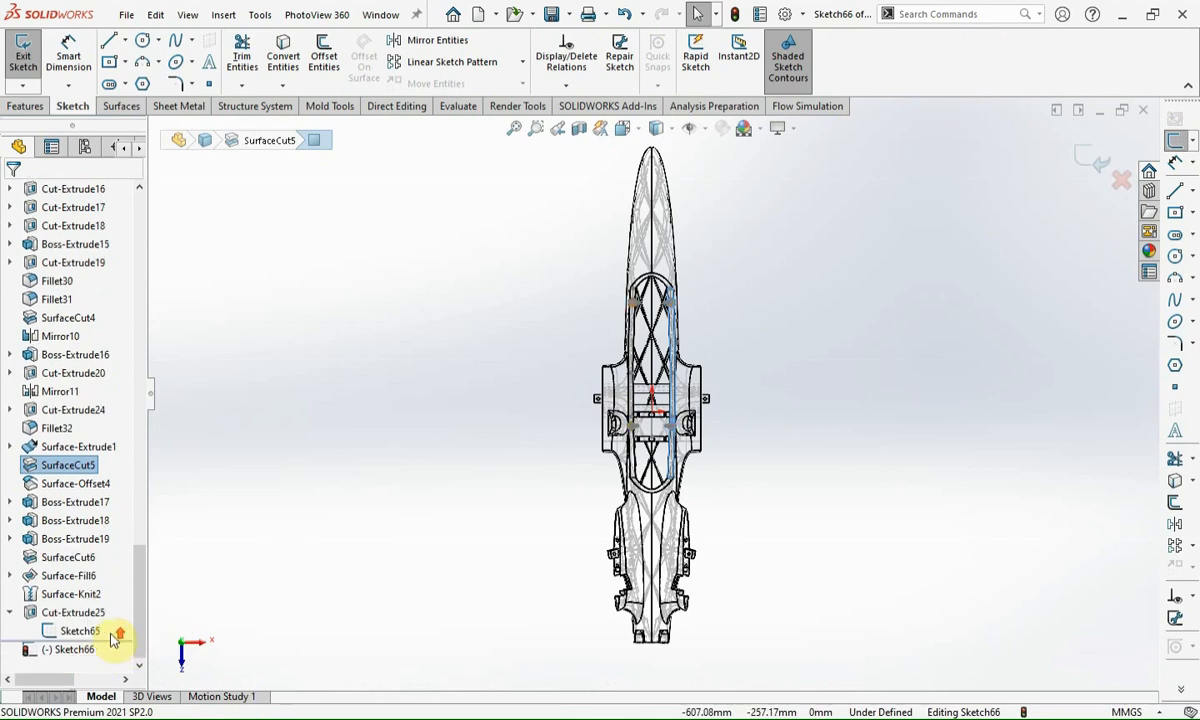
click(88, 633)
click(1175, 481)
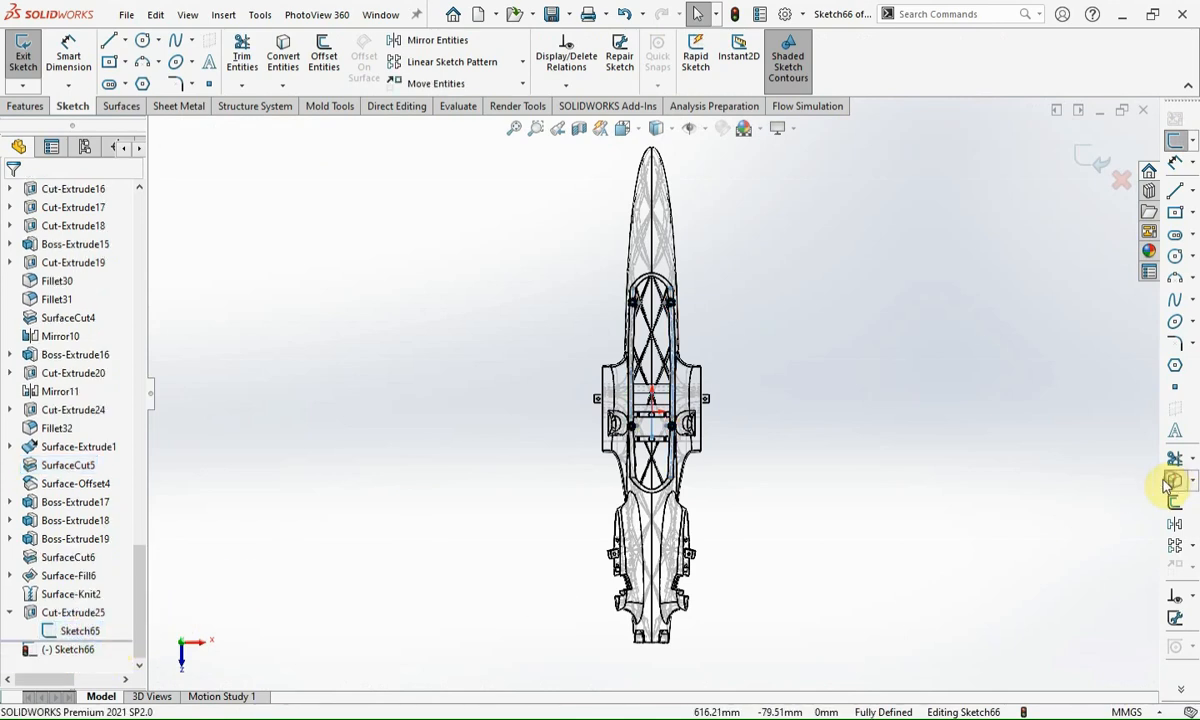
Step: Offset all four converted hexagons outward to form a wall outline around each nut pocket
scroll(780, 368, down, 5)
mouse_move(400, 218)
mouse_down()
mouse_move(442, 254)
mouse_move(509, 527)
mouse_move(546, 541)
mouse_up()
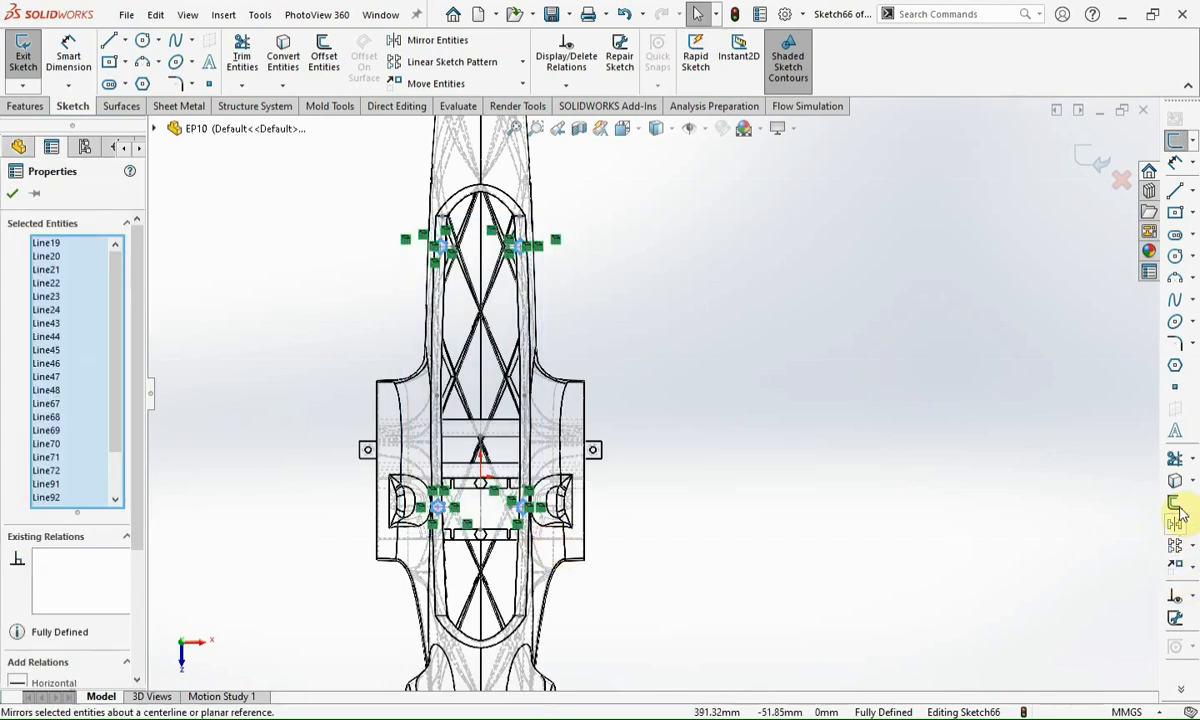
click(1175, 502)
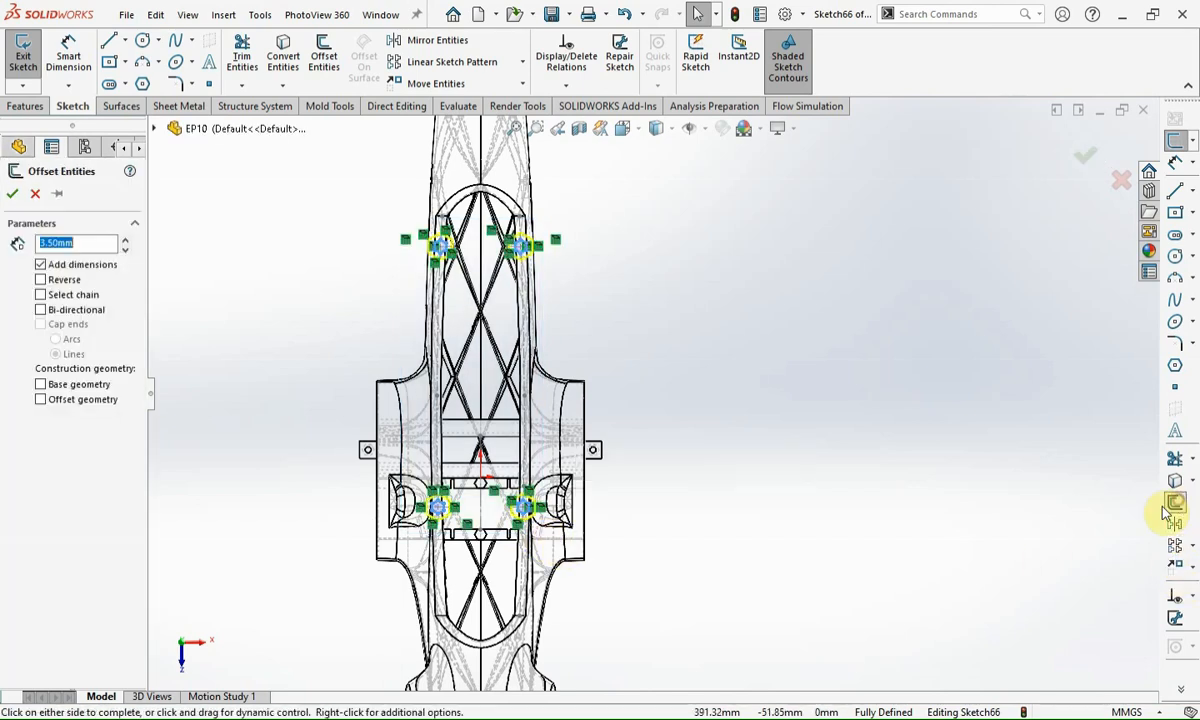
click(750, 437)
click(82, 630)
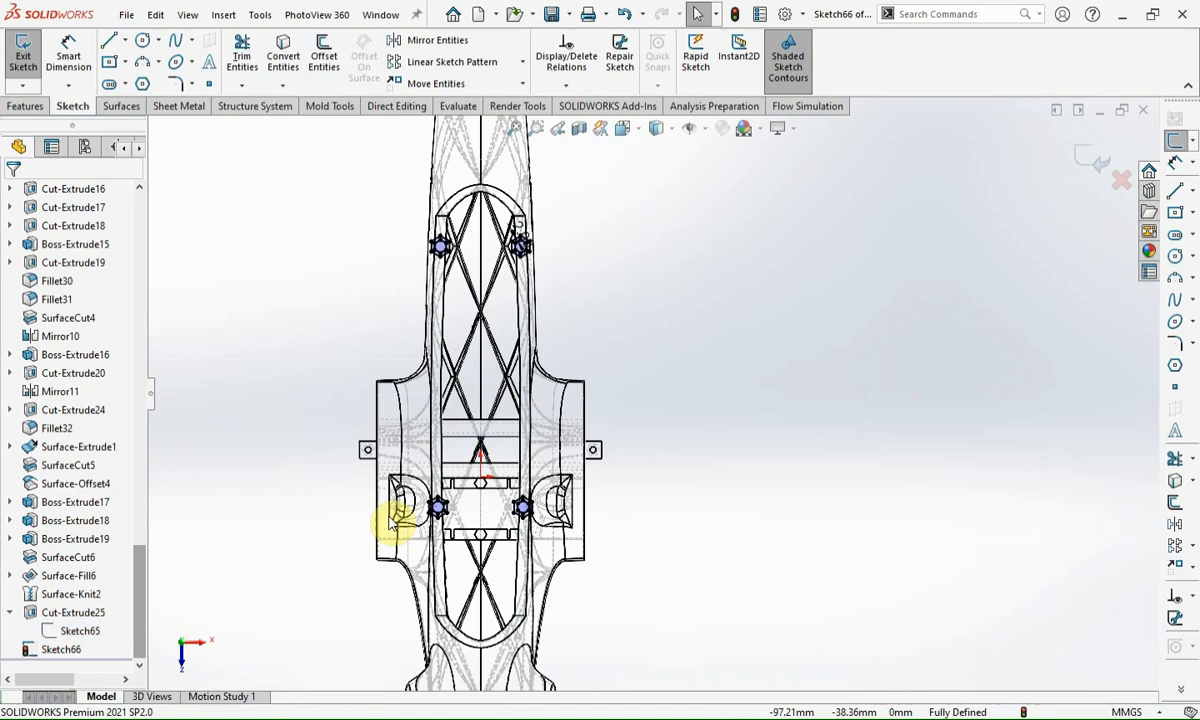
scroll(540, 343, down, 3)
scroll(420, 285, down, 1)
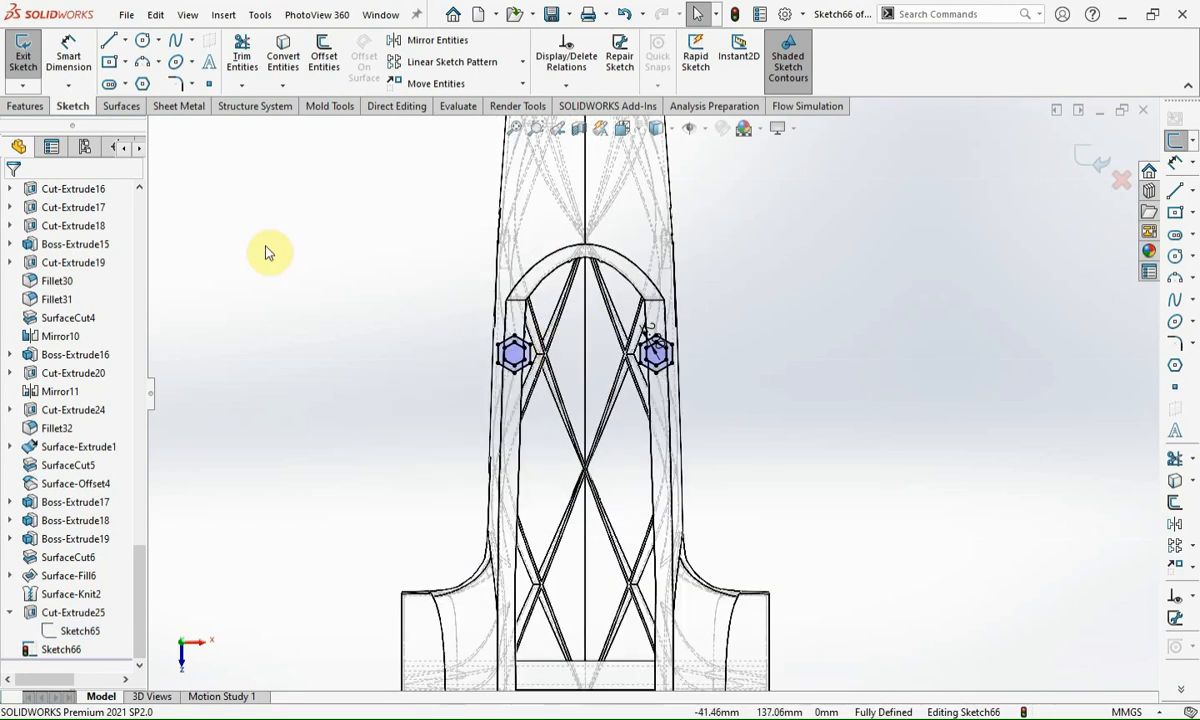
Step: Extrude the hexagonal rings as a blind boss with the direction reversed into the hull, merging the result
click(30, 107)
click(28, 60)
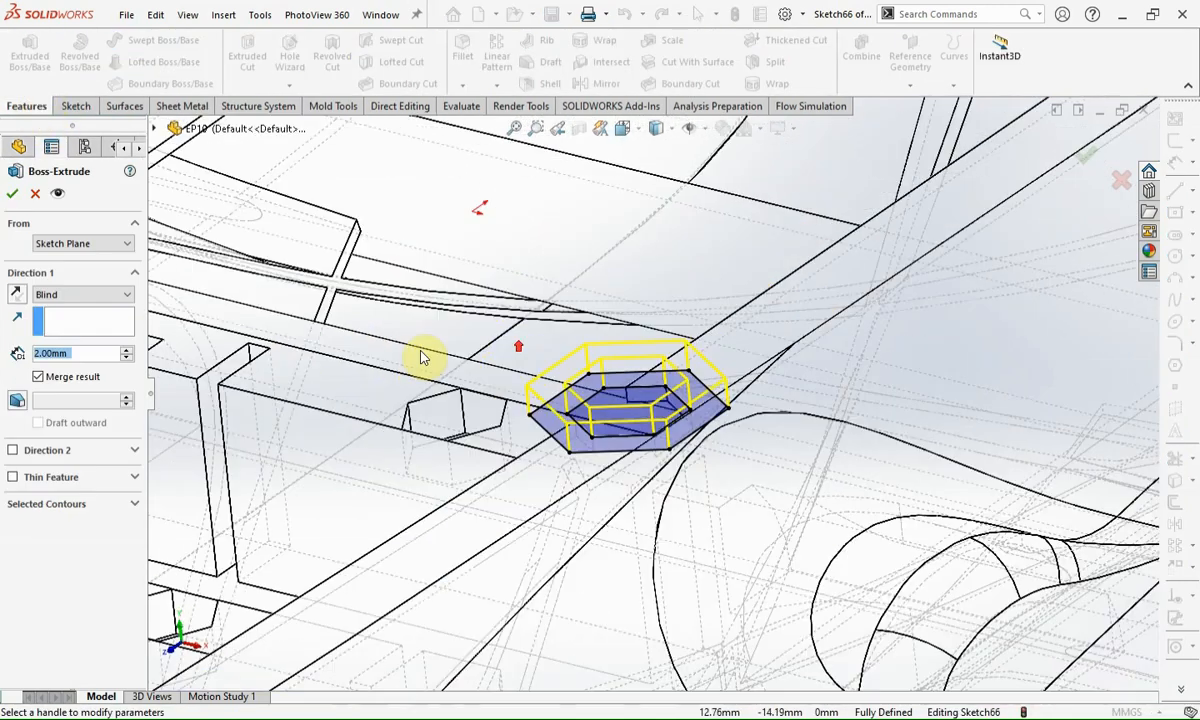
click(16, 294)
middle_drag(458, 388, 250, 360)
scroll(89, 360, up, 1)
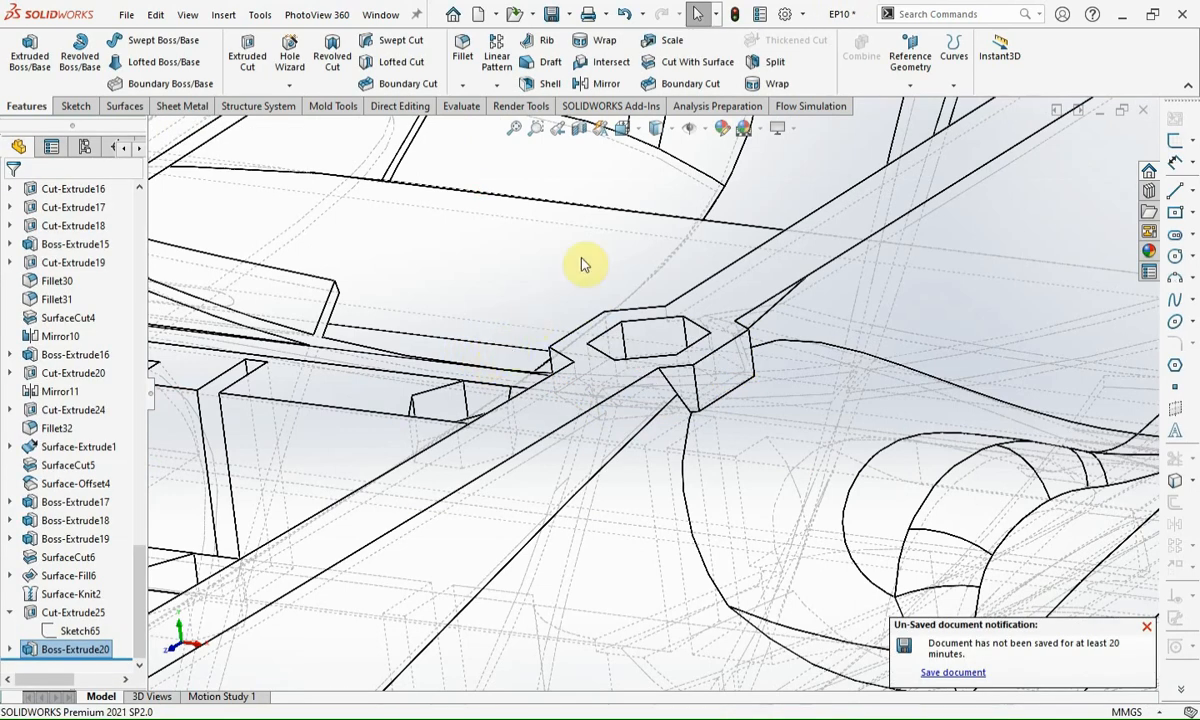
Step: Set the model's display style to Shaded With Edges
click(624, 128)
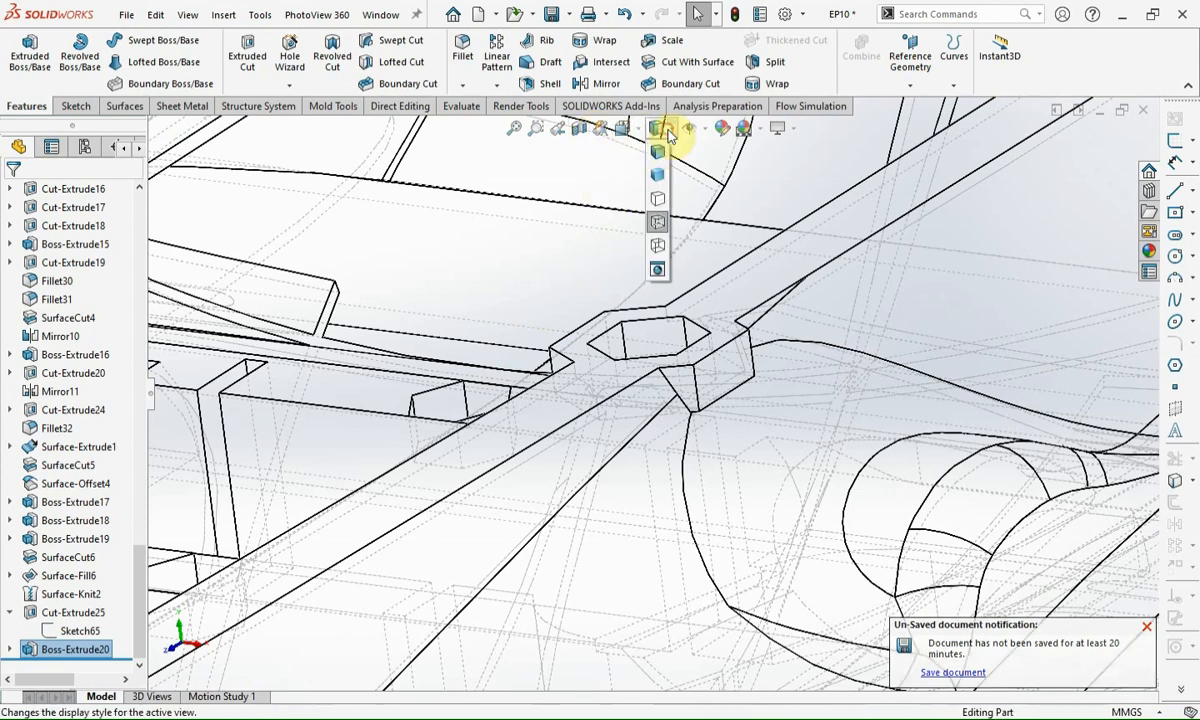
click(656, 150)
scroll(686, 367, up, 5)
scroll(686, 367, up, 3)
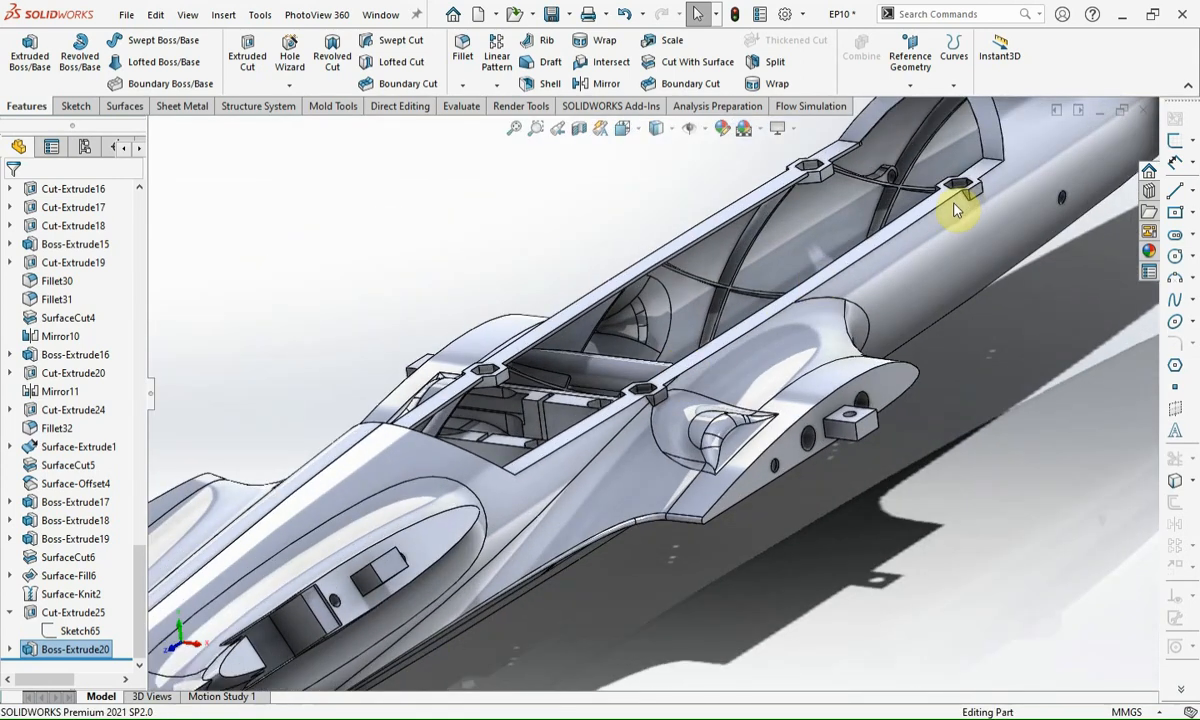
Step: Try to trim the protruding hexagonal bosses using Cut With Surface with Surface-Knit2
click(93, 597)
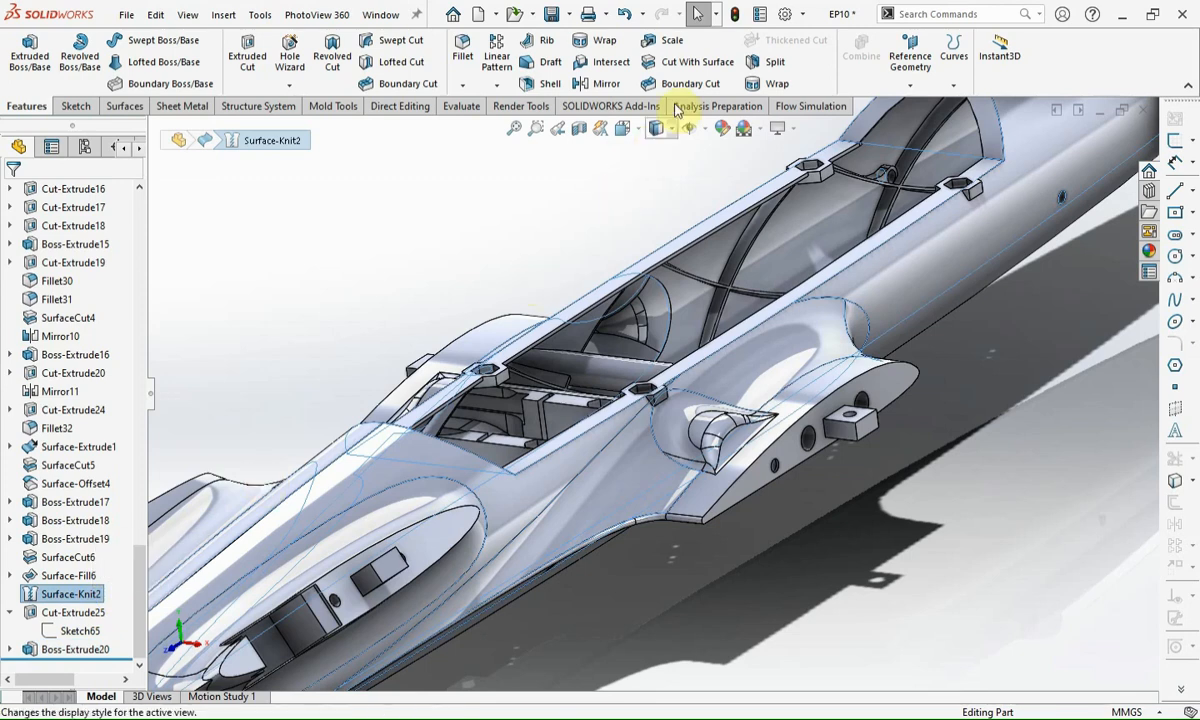
click(693, 62)
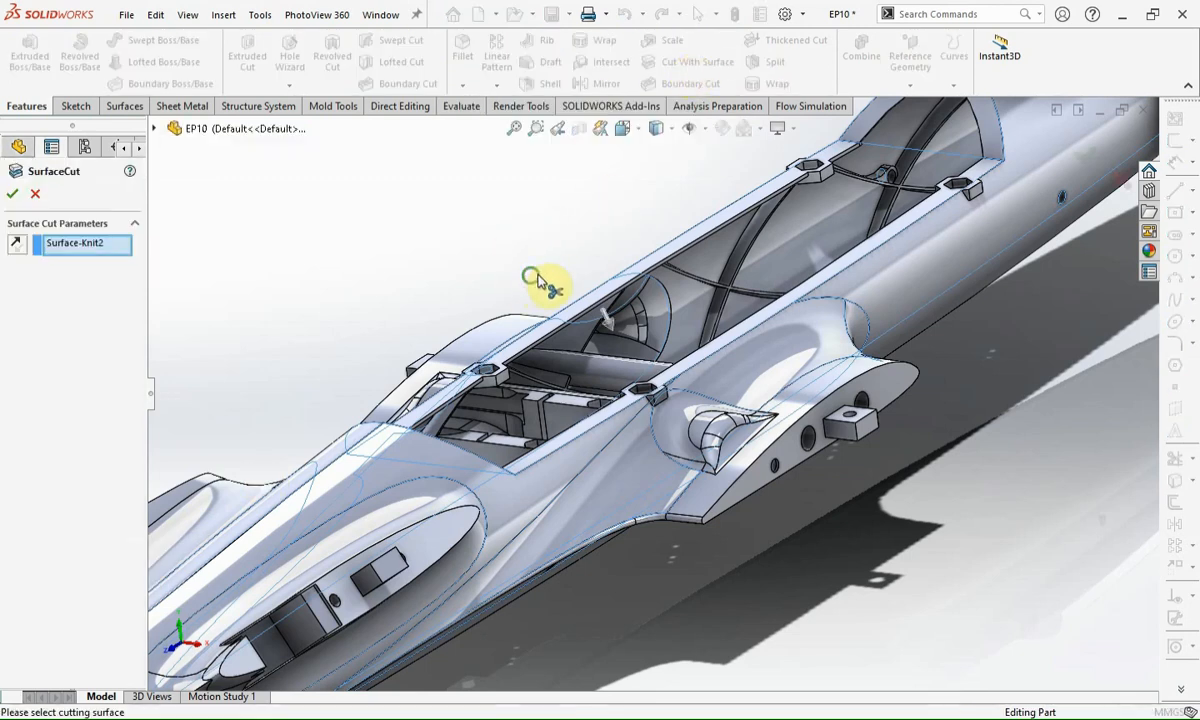
key(ctrl+1)
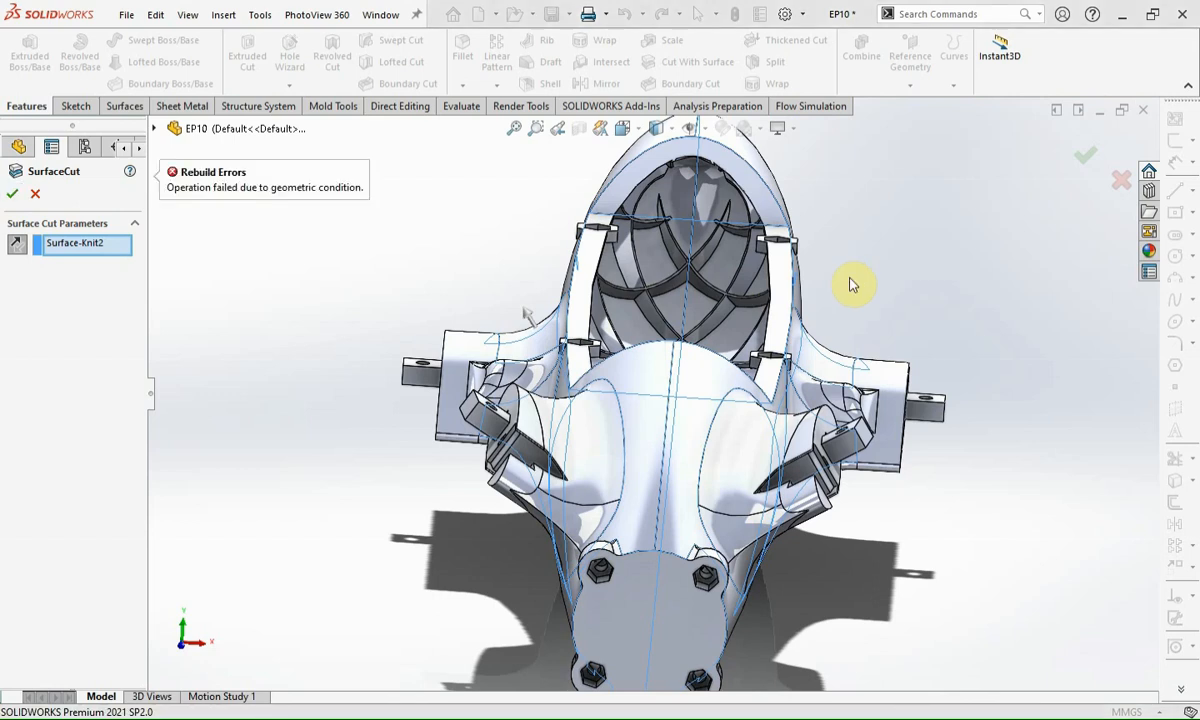
middle_drag(712, 305, 714, 350)
scroll(712, 352, up, 3)
scroll(457, 415, down, 4)
scroll(864, 440, down, 3)
middle_drag(860, 442, 835, 430)
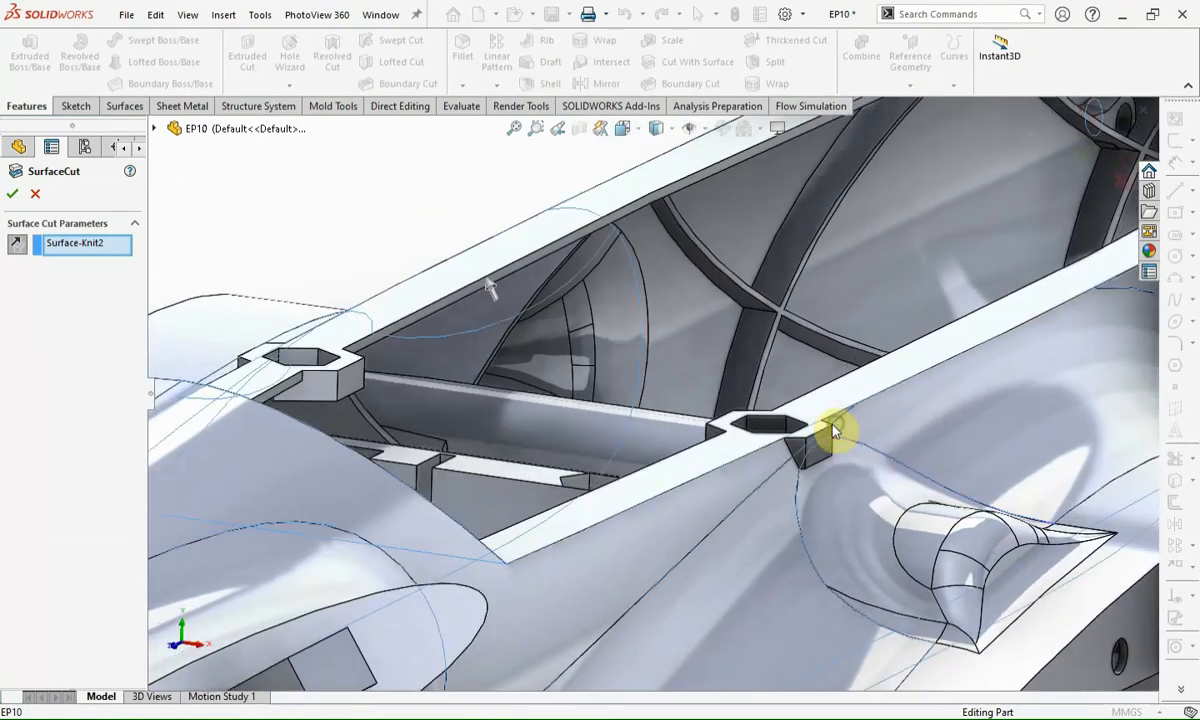
click(36, 197)
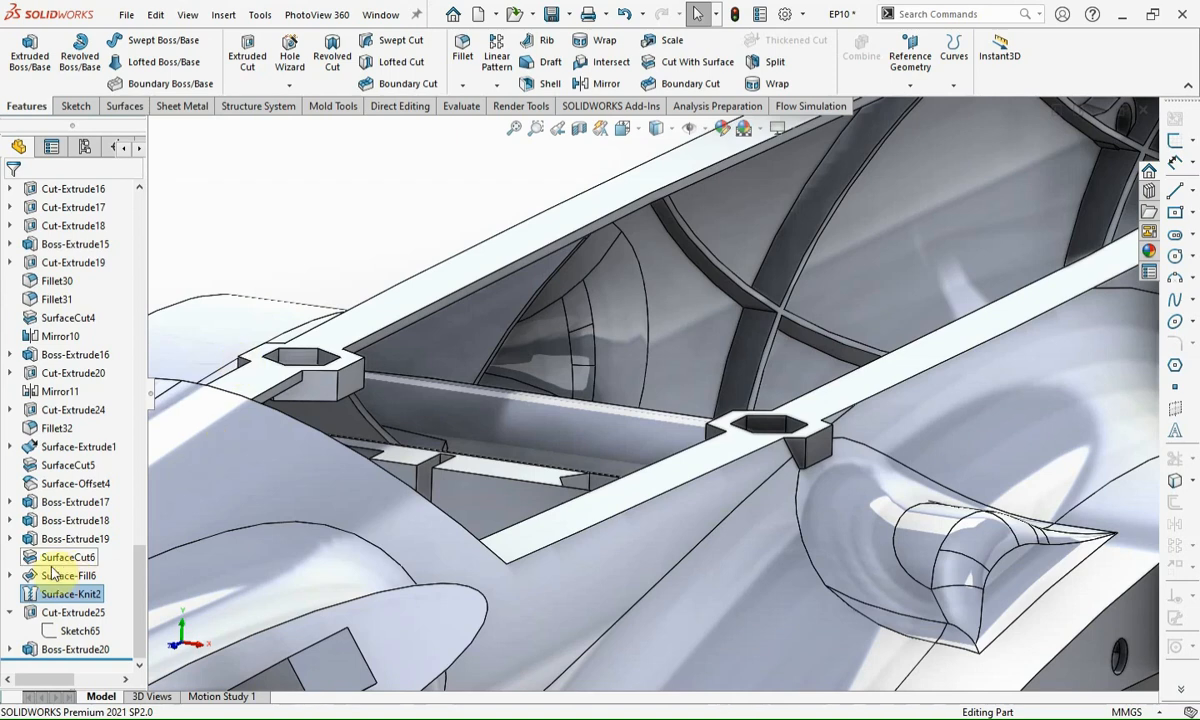
Step: Edit Surface-Offset4 to include the rounded recess faces beside the hatch opening on both sides of the hull
click(86, 486)
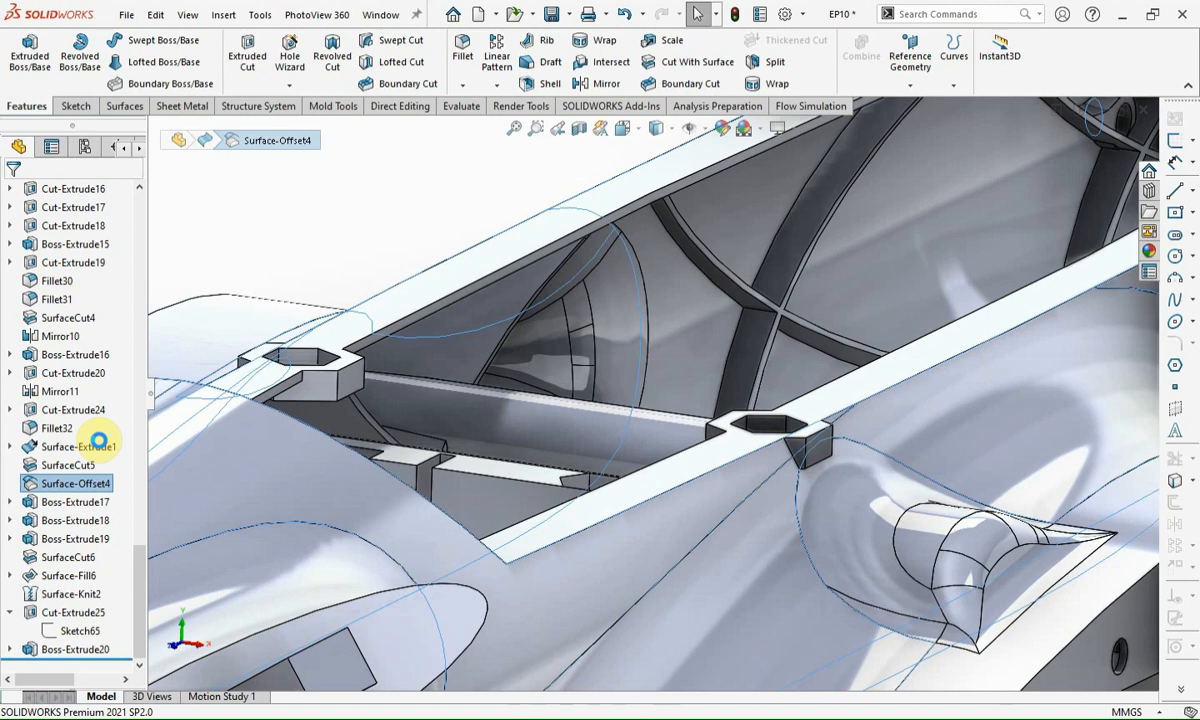
click(179, 443)
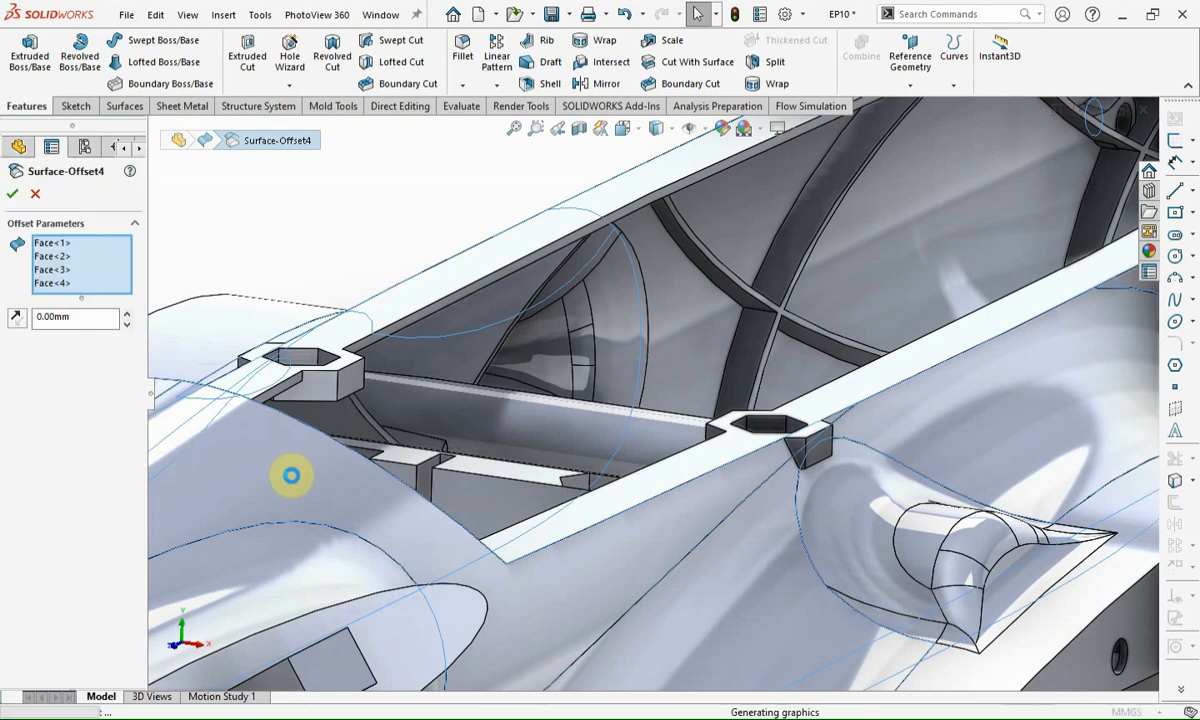
click(838, 518)
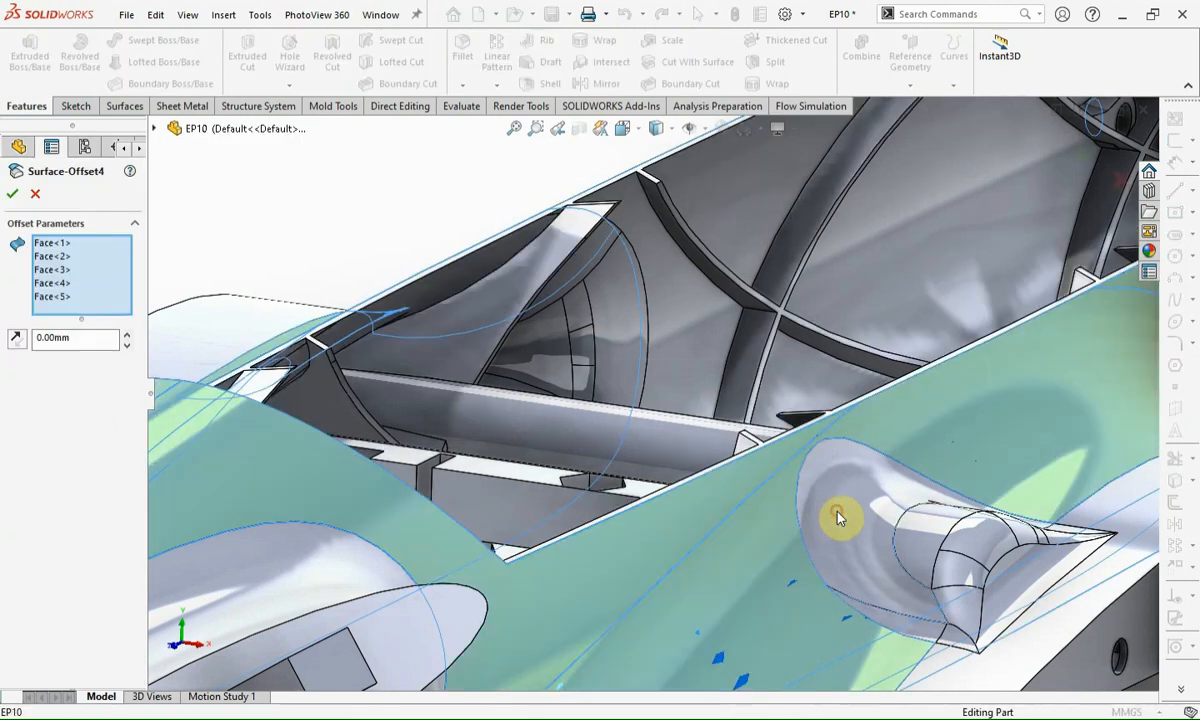
middle_drag(678, 463, 600, 390)
click(700, 550)
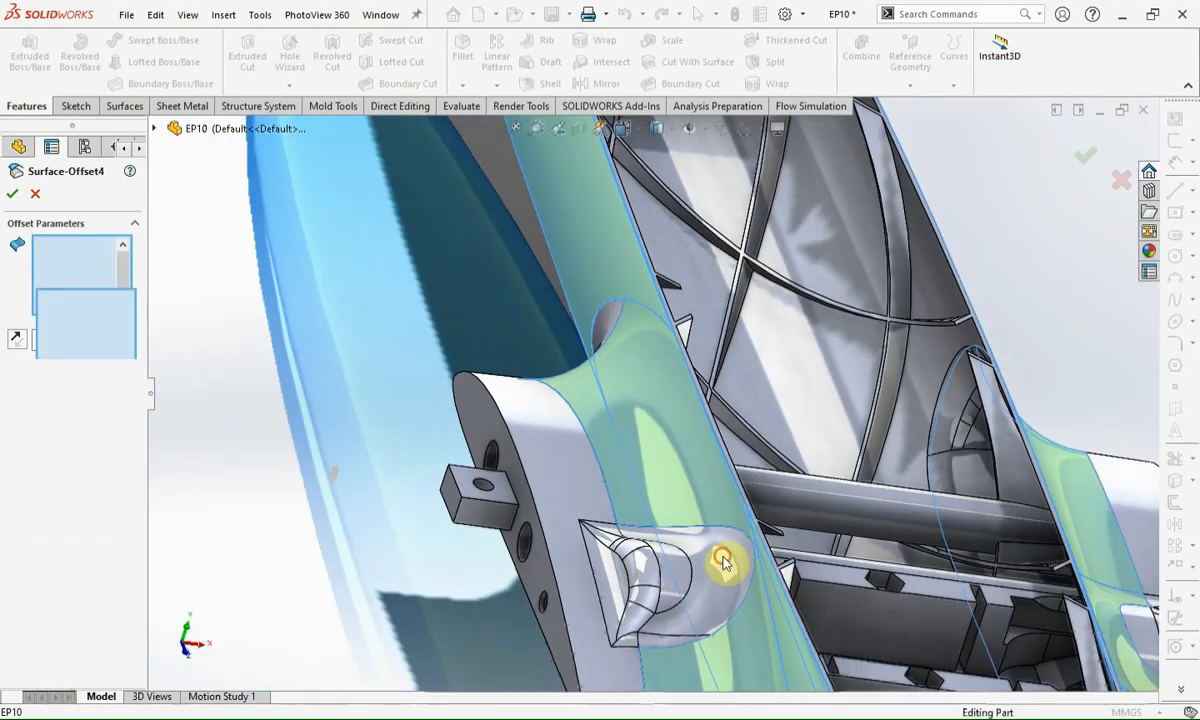
click(13, 193)
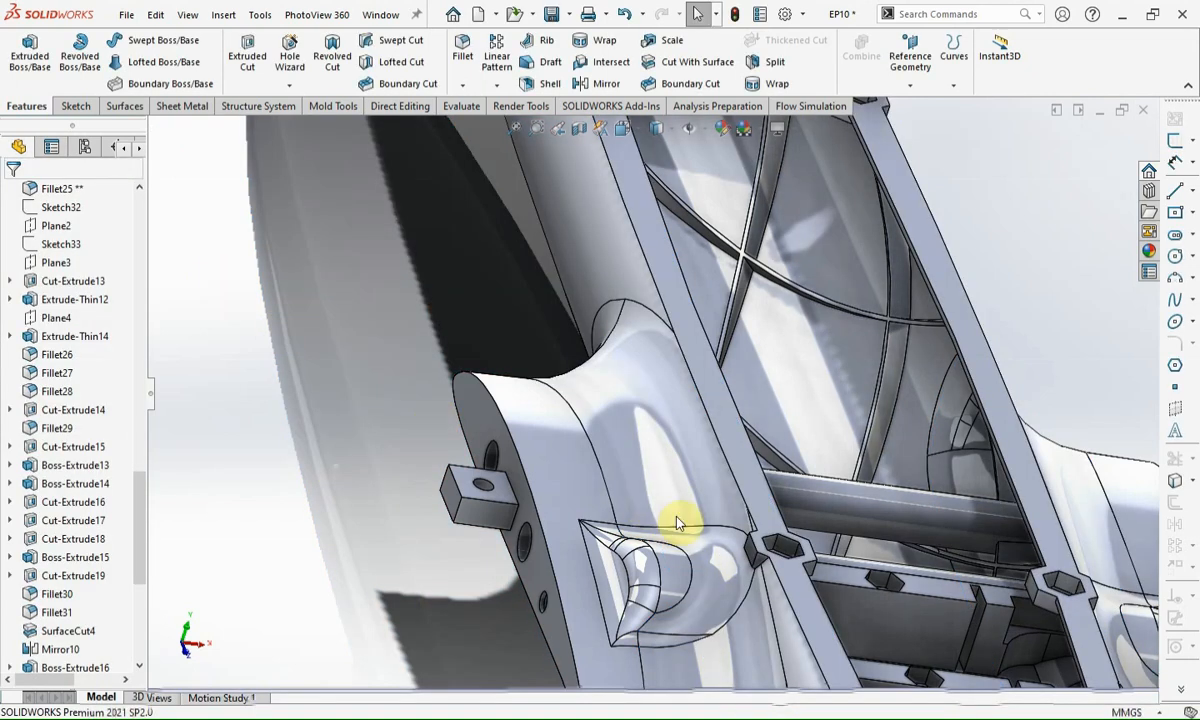
Step: Cut the body with Surface-Knit2, flipping the cut direction to remove the boss material protruding outside the hull
middle_drag(824, 565, 749, 484)
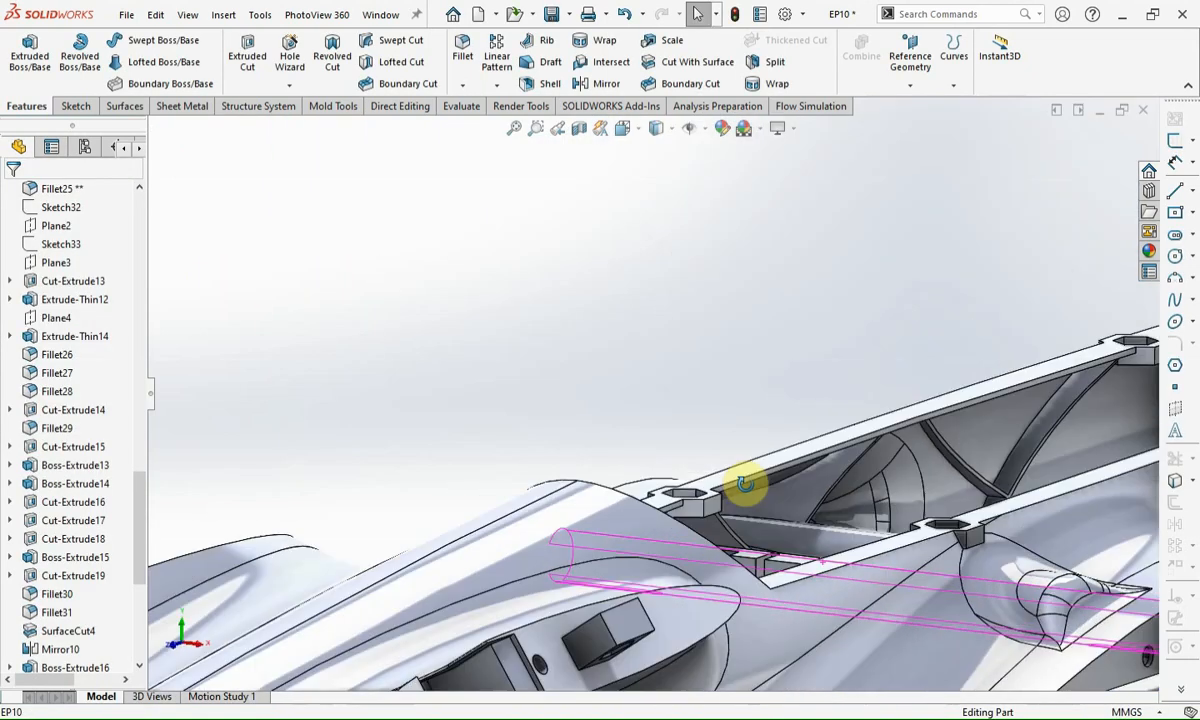
scroll(753, 480, down, 5)
scroll(832, 467, up, 5)
scroll(662, 413, up, 6)
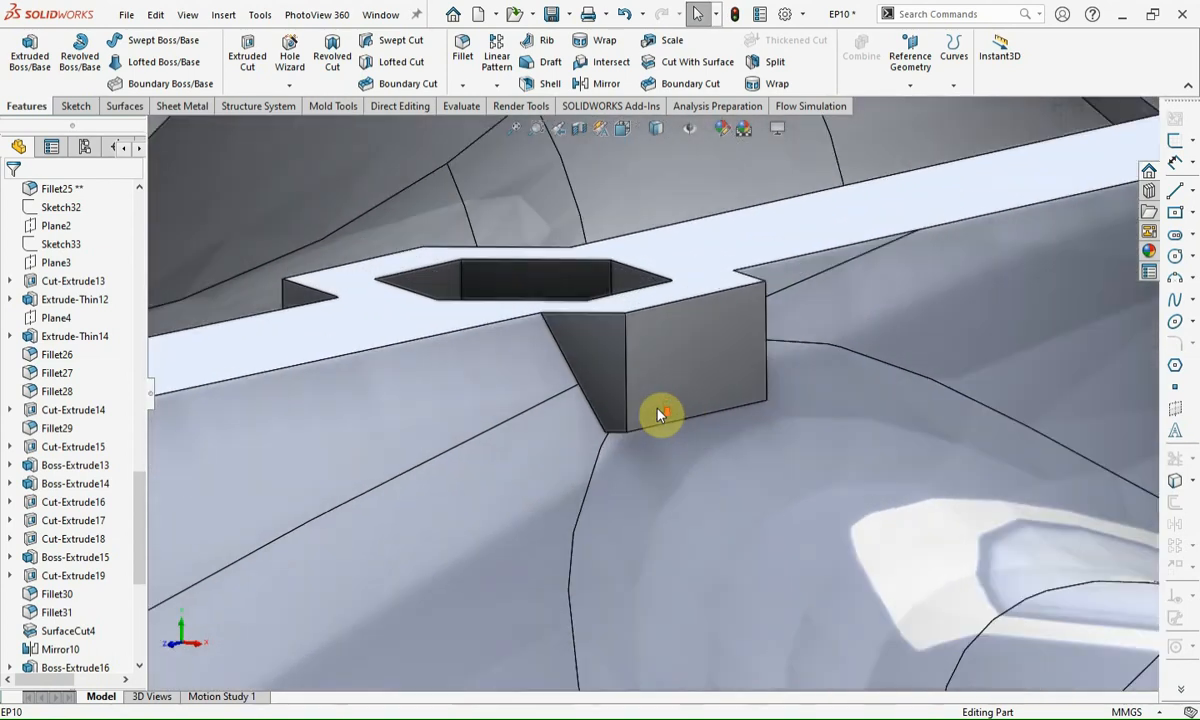
scroll(68, 563, down, 6)
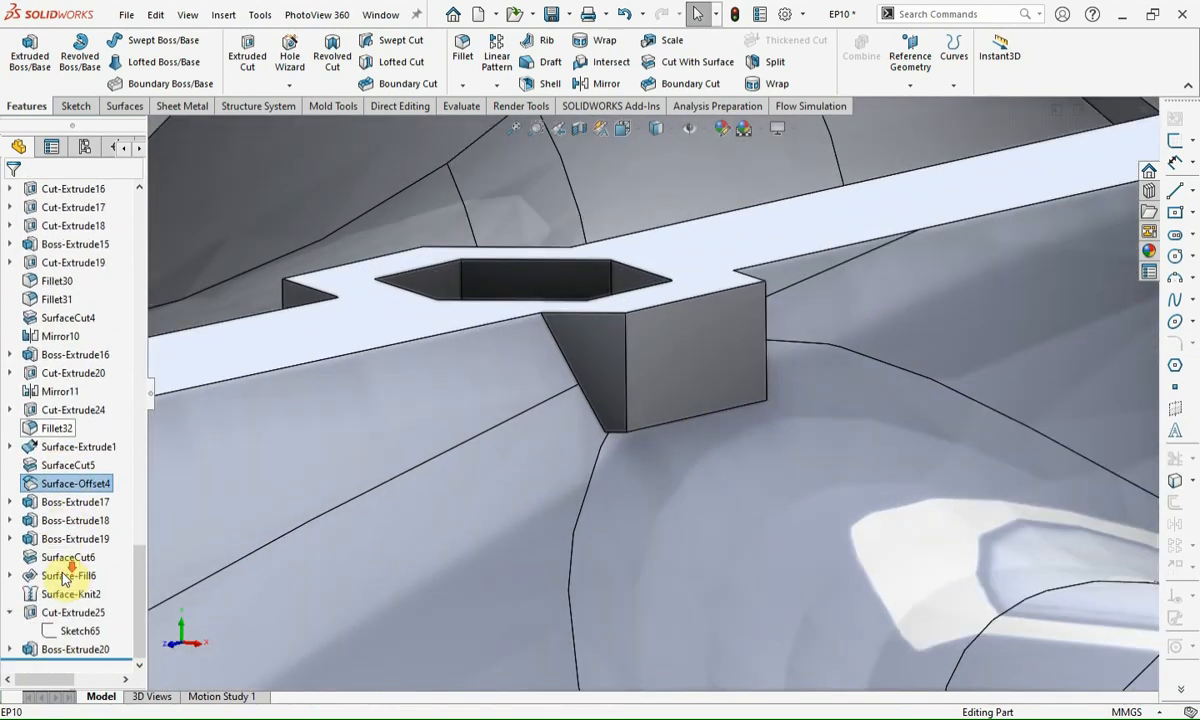
click(60, 595)
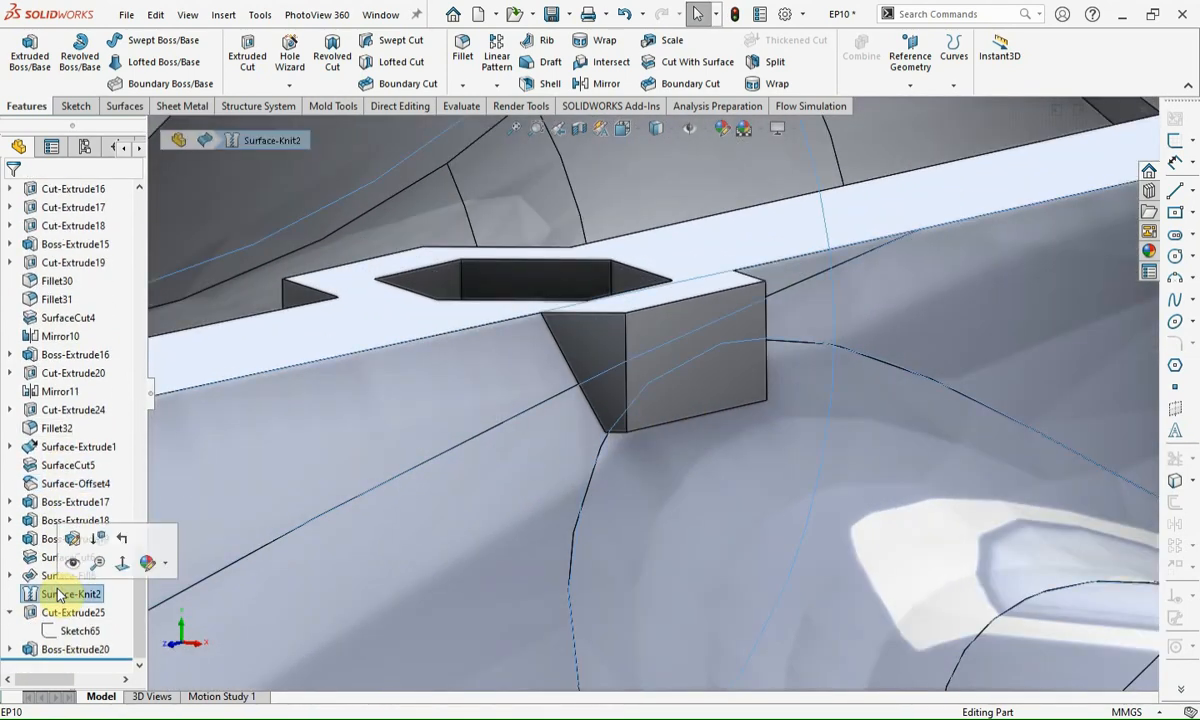
click(690, 66)
scroll(590, 386, down, 10)
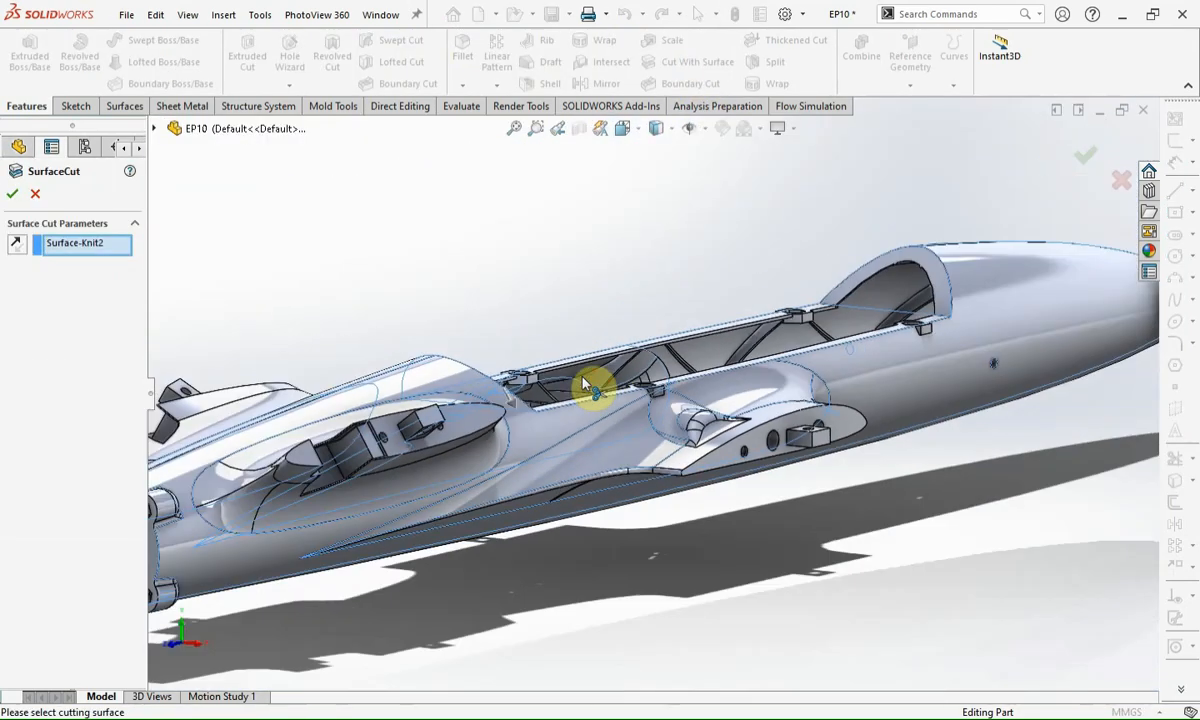
middle_drag(592, 383, 575, 420)
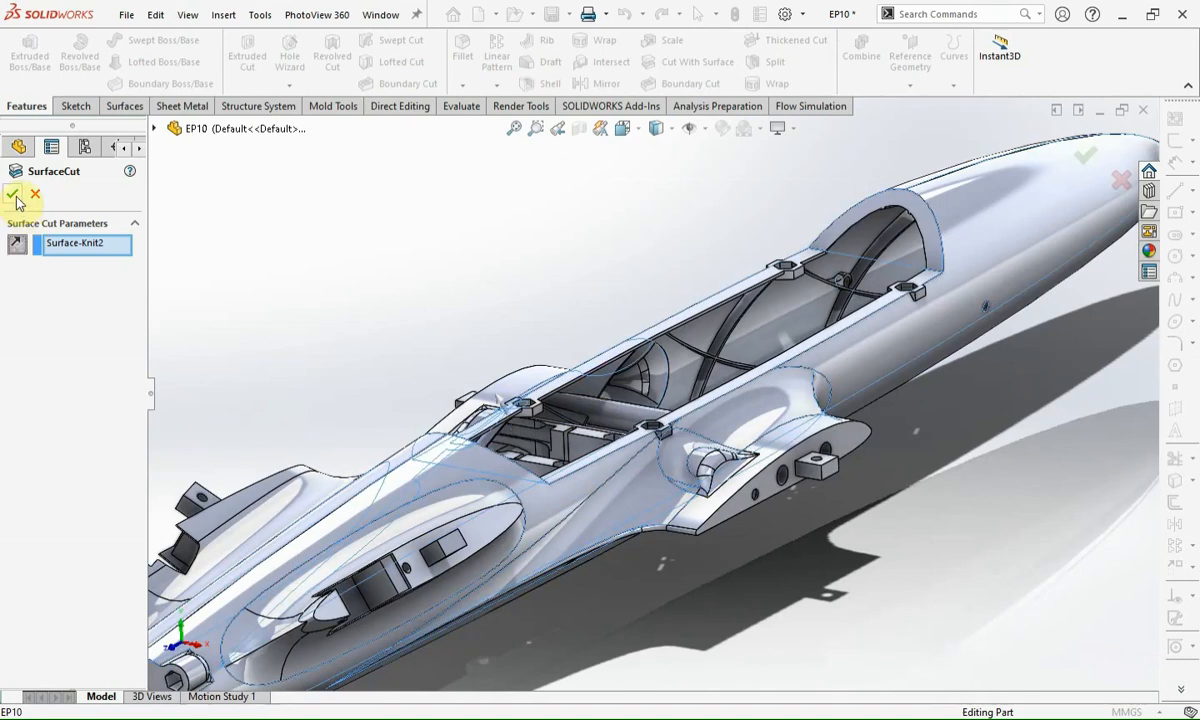
Step: Inspect the trimmed hexagonal nut pockets along both flanges of the hatch opening
scroll(670, 428, up, 10)
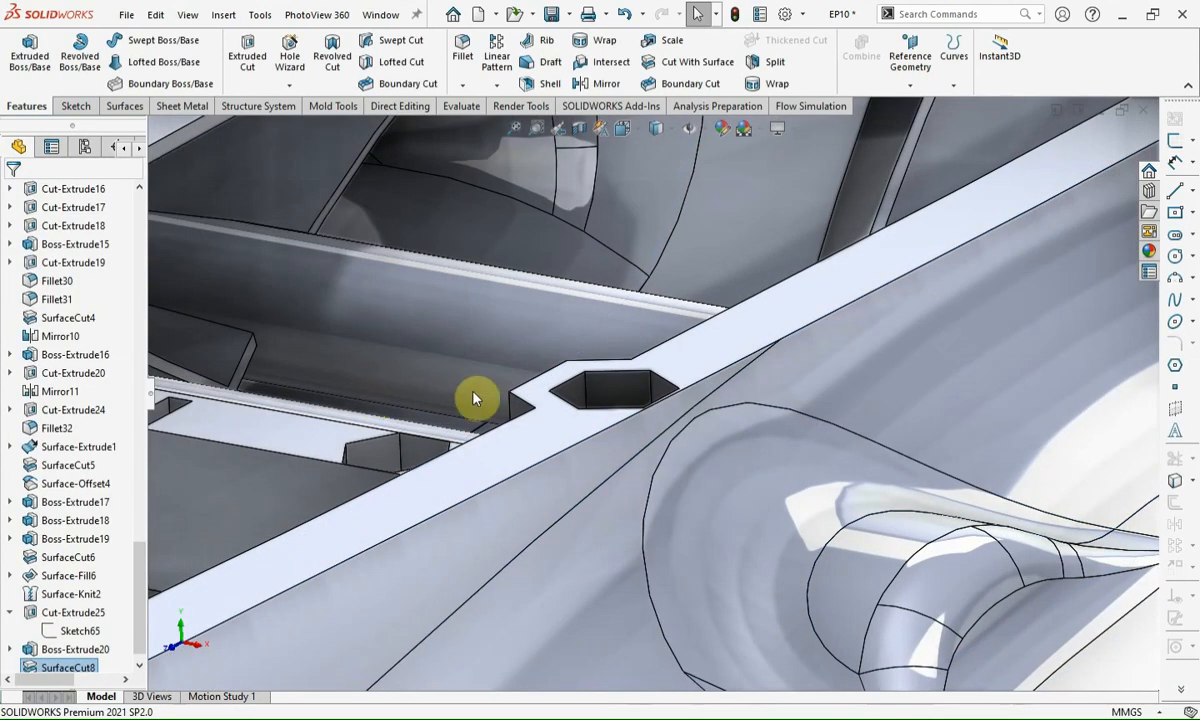
mouse_move(570, 428)
middle_down()
mouse_move(570, 632)
mouse_move(565, 512)
mouse_move(595, 410)
mouse_move(620, 375)
mouse_move(668, 420)
mouse_move(632, 458)
middle_up()
scroll(668, 420, up, 3)
middle_drag(711, 421, 855, 526)
scroll(855, 526, up, 5)
scroll(784, 360, up, 2)
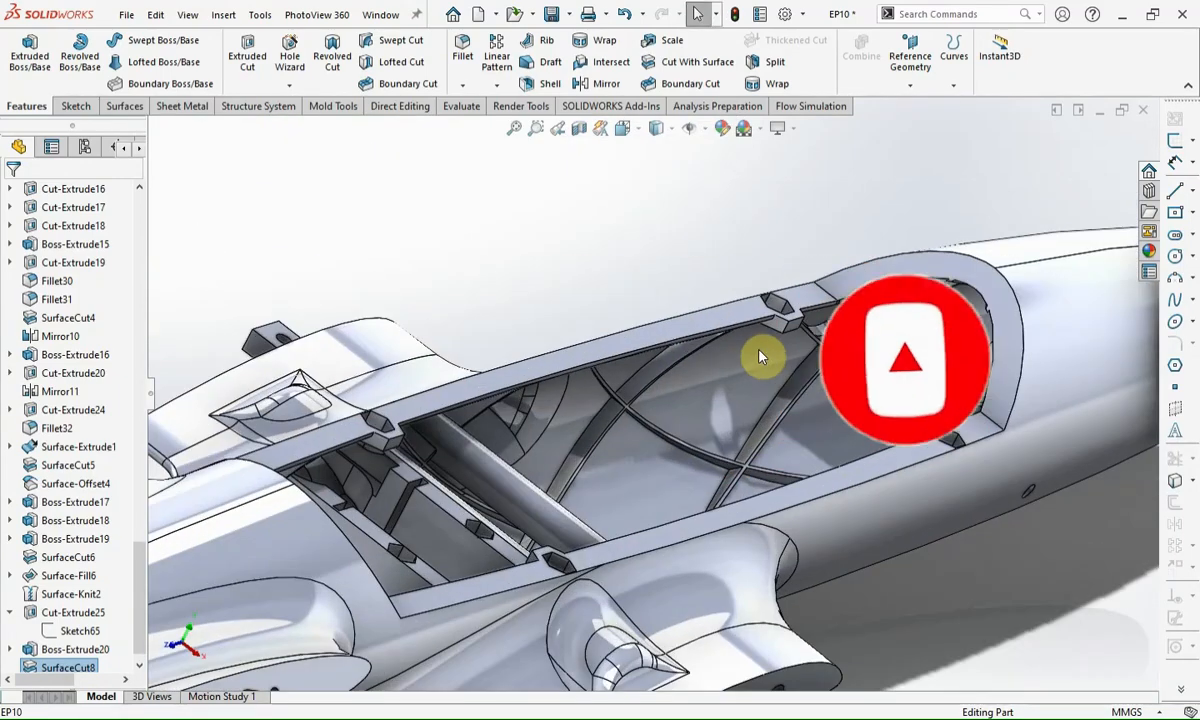